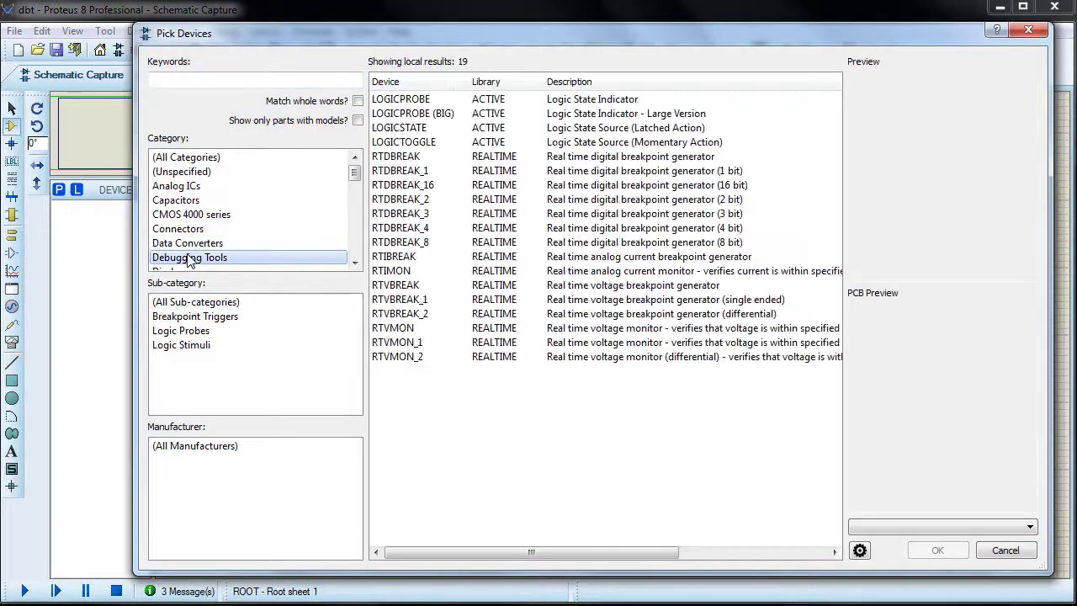
Add LOGICPROBE, LOGICPROBE (BIG), LOGICSTATE and LOGICTOGGLE from the Debugging Tools category to the device list
left_click(411, 100)
double_click(412, 100)
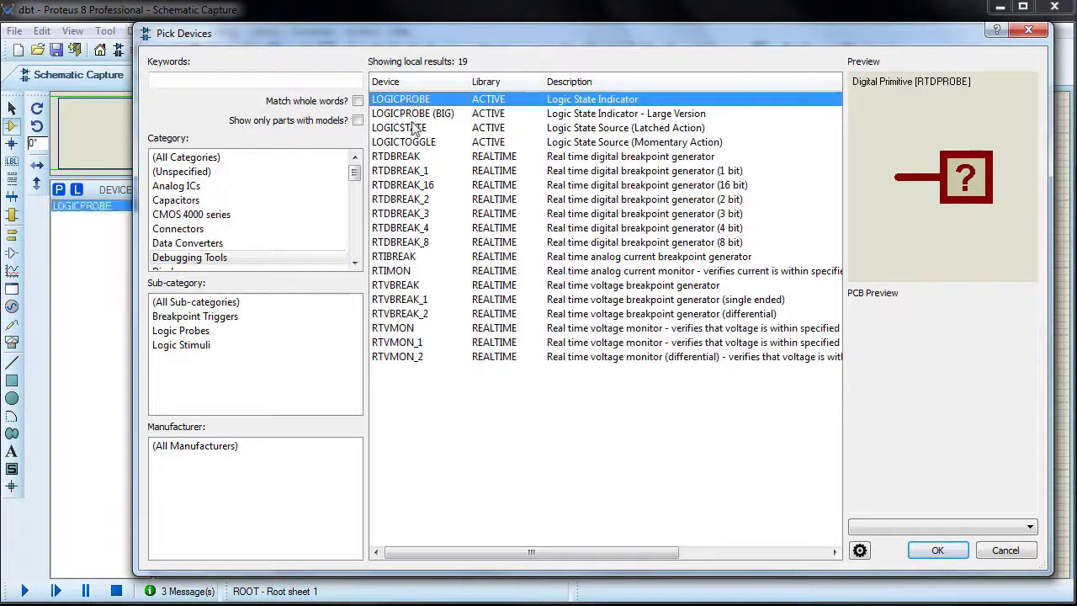
left_click(414, 122)
double_click(413, 122)
left_click(411, 132)
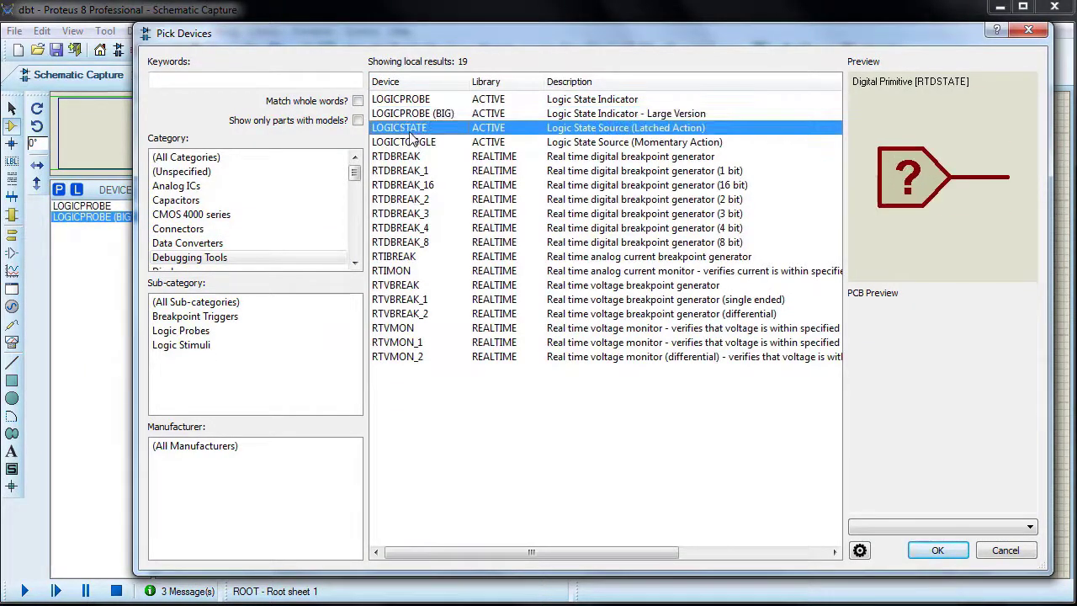
double_click(413, 133)
left_click(411, 144)
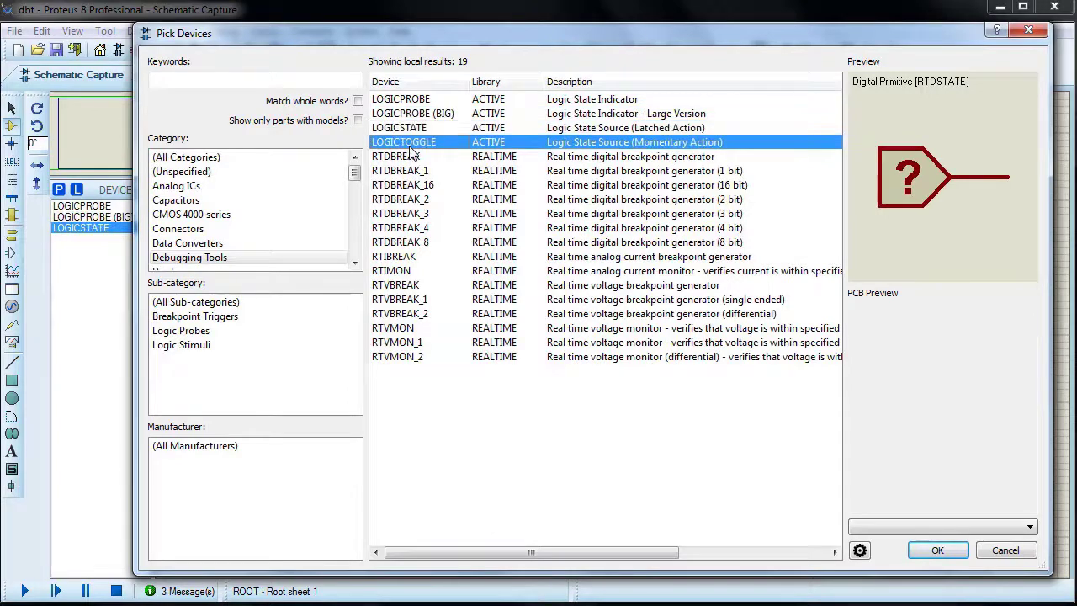
double_click(421, 145)
left_click(958, 556)
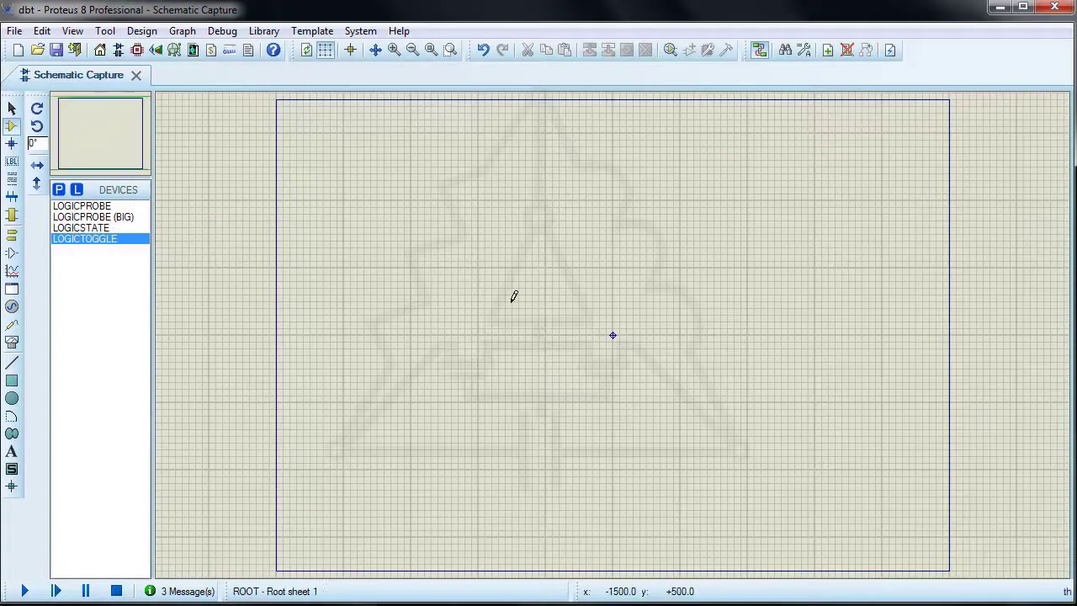
Place a LOGICTOGGLE above a LOGICSTATE on the sheet, with a LOGICPROBE facing the toggle and a LOGICPROBE (BIG) facing the state source
left_click(487, 261)
left_click(81, 228)
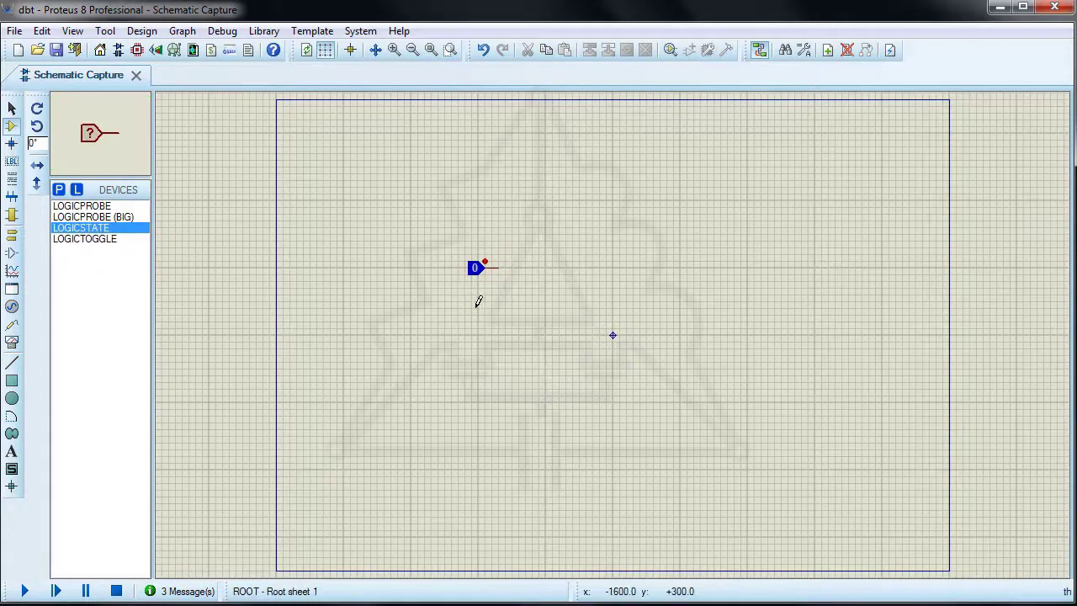
left_click(93, 217)
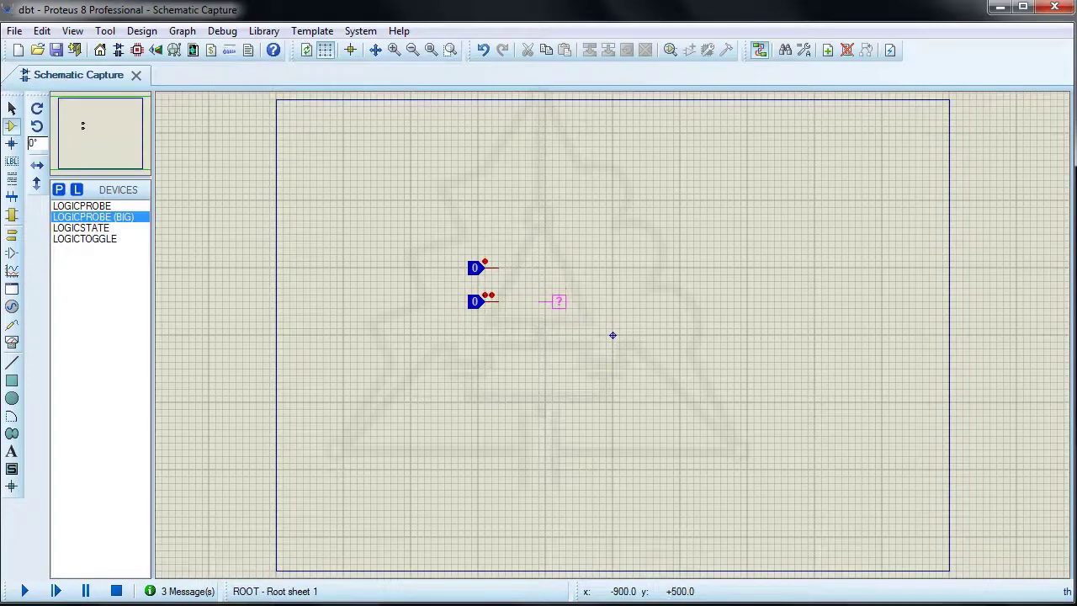
left_click(559, 302)
left_click(82, 206)
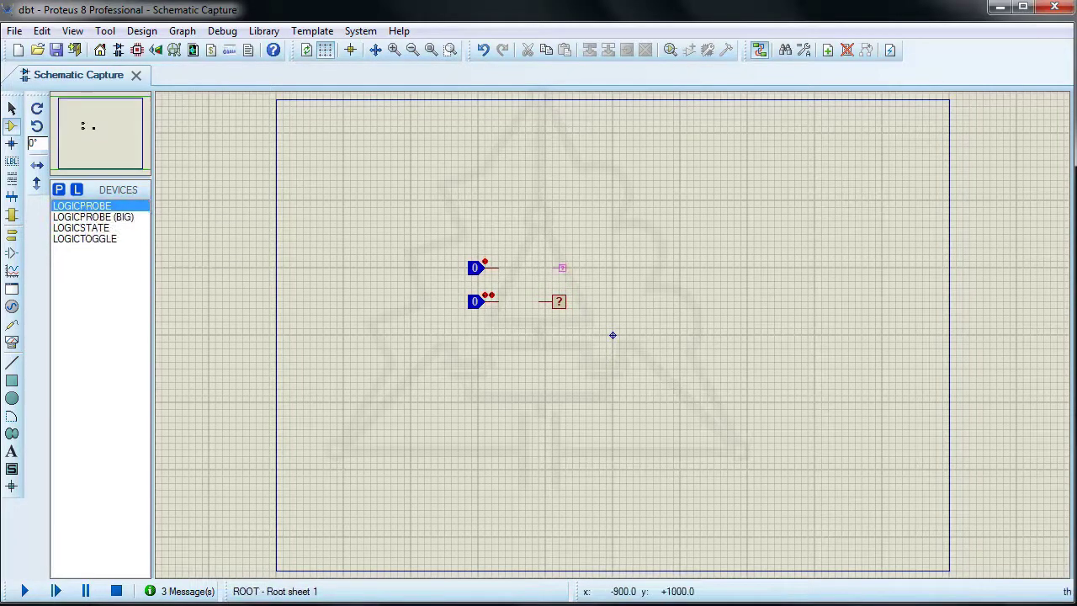
left_click(562, 267)
Wire the logic toggle to the small logic probe and the logic state source to the big logic probe
scroll(530, 286, "up", 3)
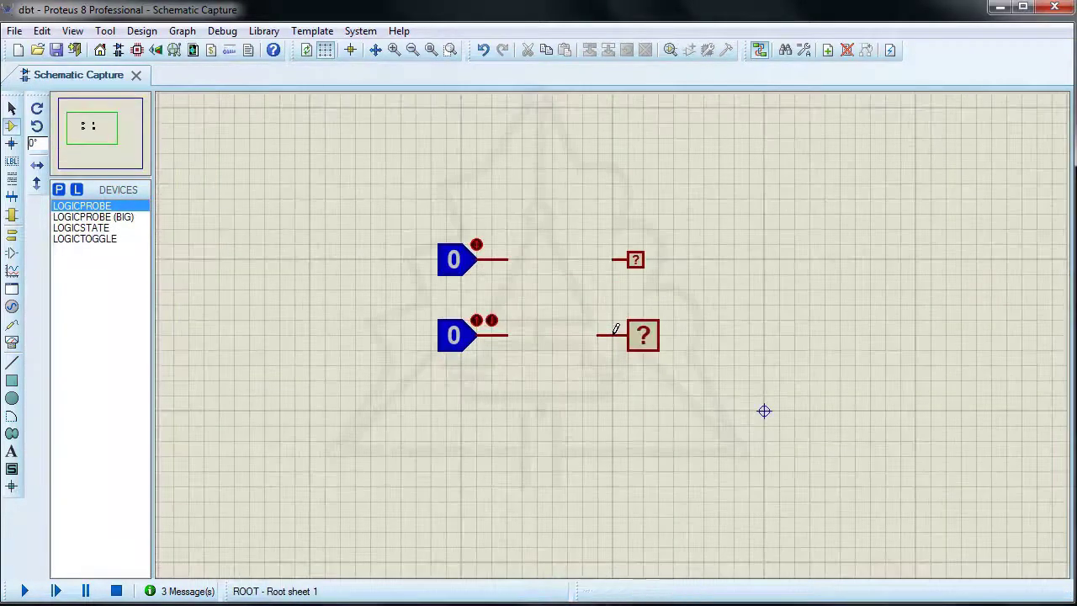
scroll(615, 328, "up", 1)
left_click(373, 165)
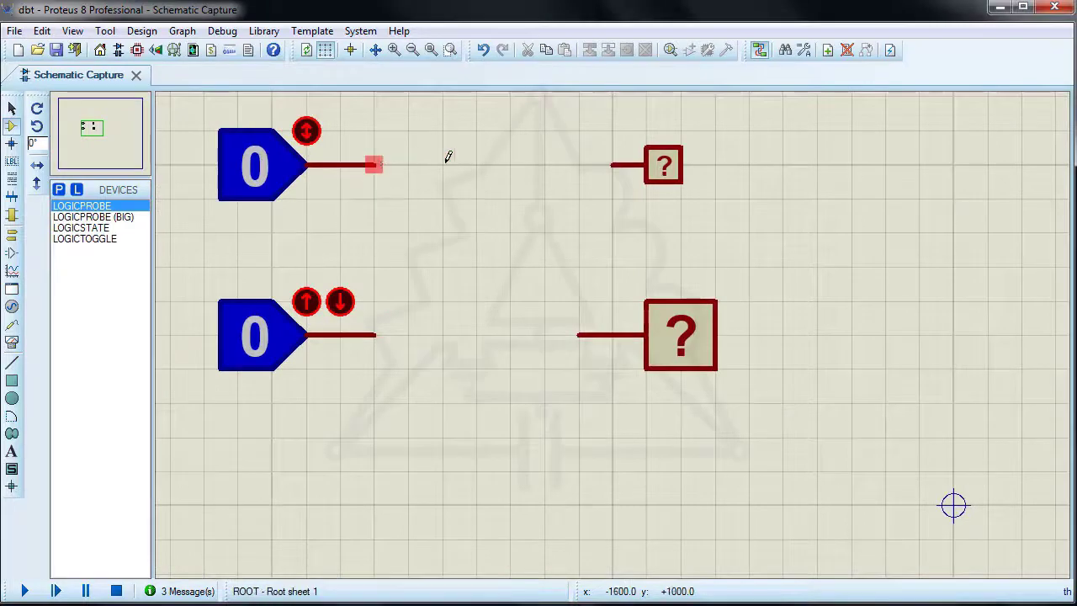
left_click(605, 161)
left_click(373, 335)
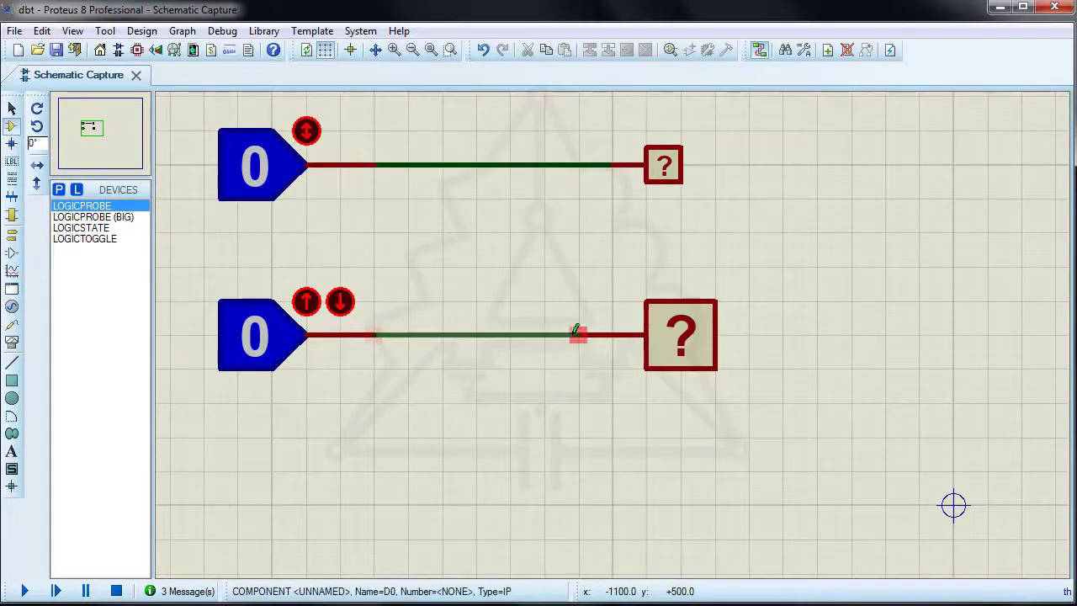
left_click(577, 335)
Run the simulation, try the logic toggle through its body, and switch the logic state source to 1 and back to 0
left_click(24, 591)
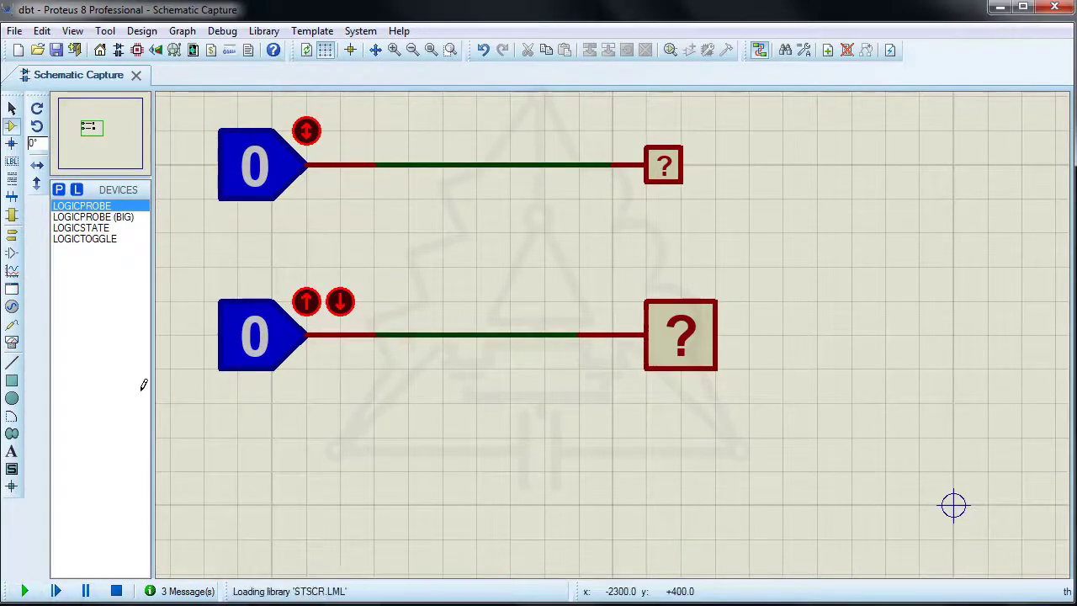
left_click(255, 192)
left_click(255, 192)
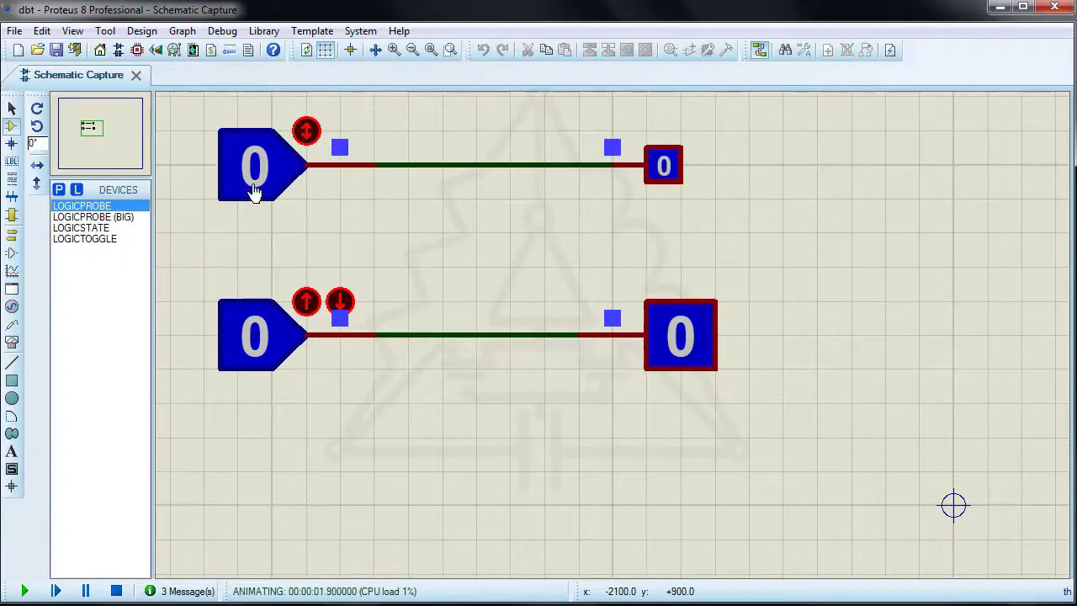
left_click(255, 192)
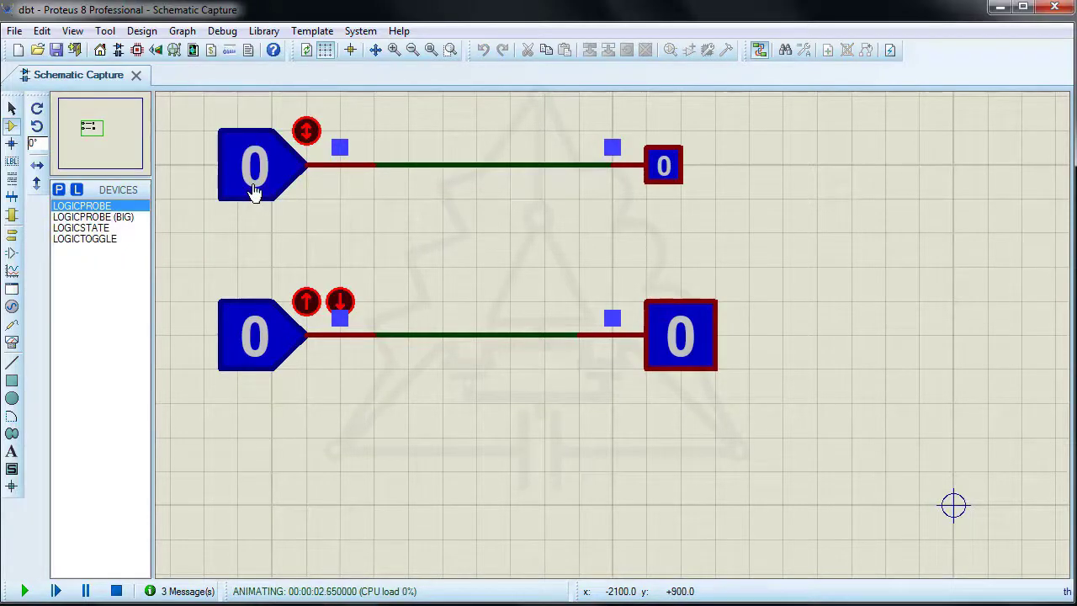
left_click(261, 343)
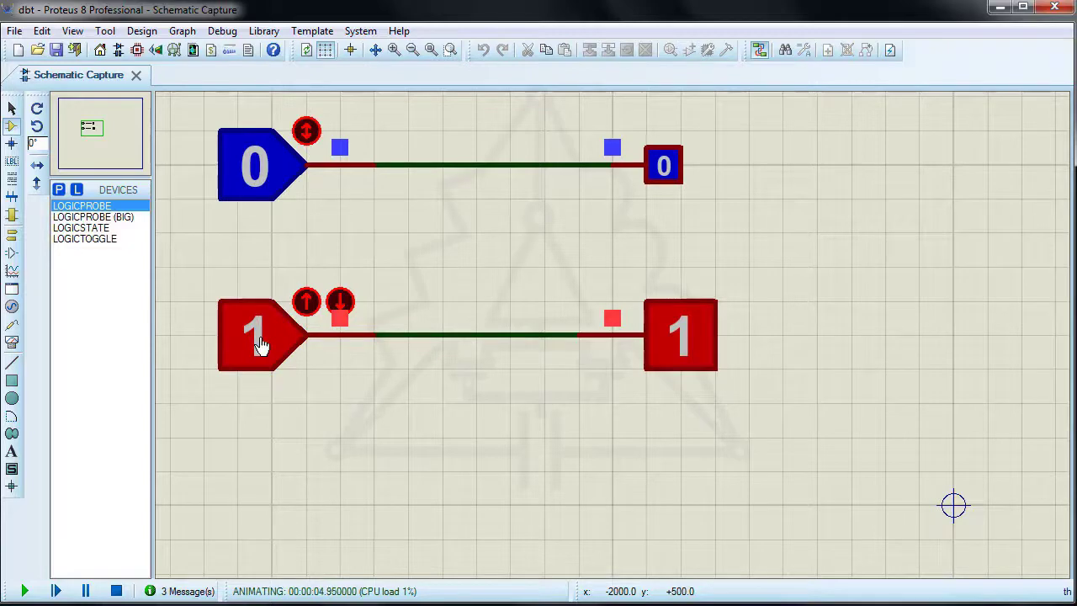
left_click(260, 343)
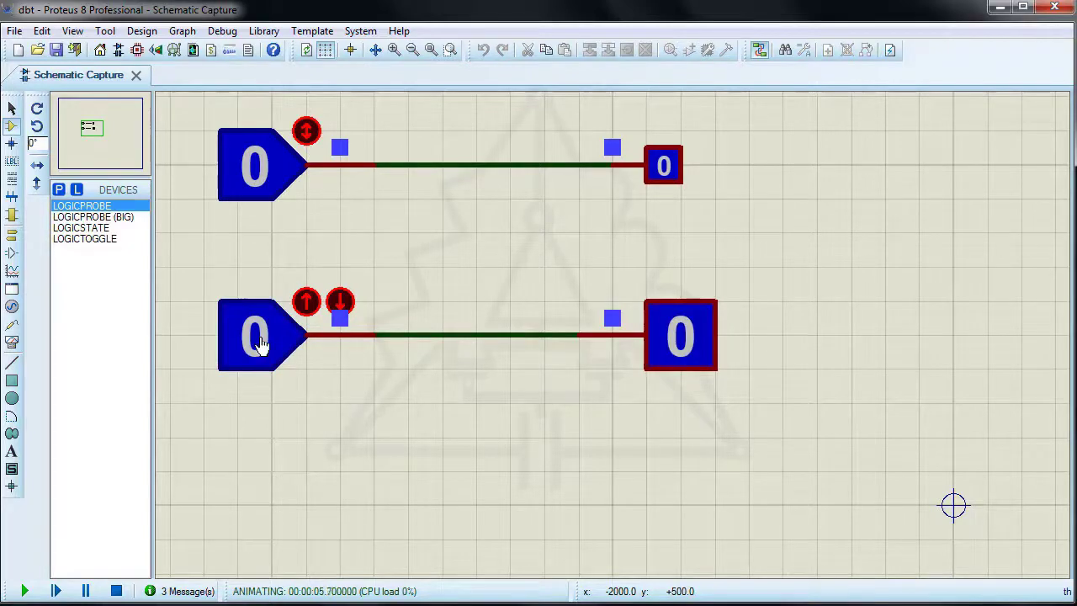
Test the arrow actuators of both logic sources in the running simulation, and stop the simulation
left_click(305, 304)
left_click(339, 305)
left_click(307, 130)
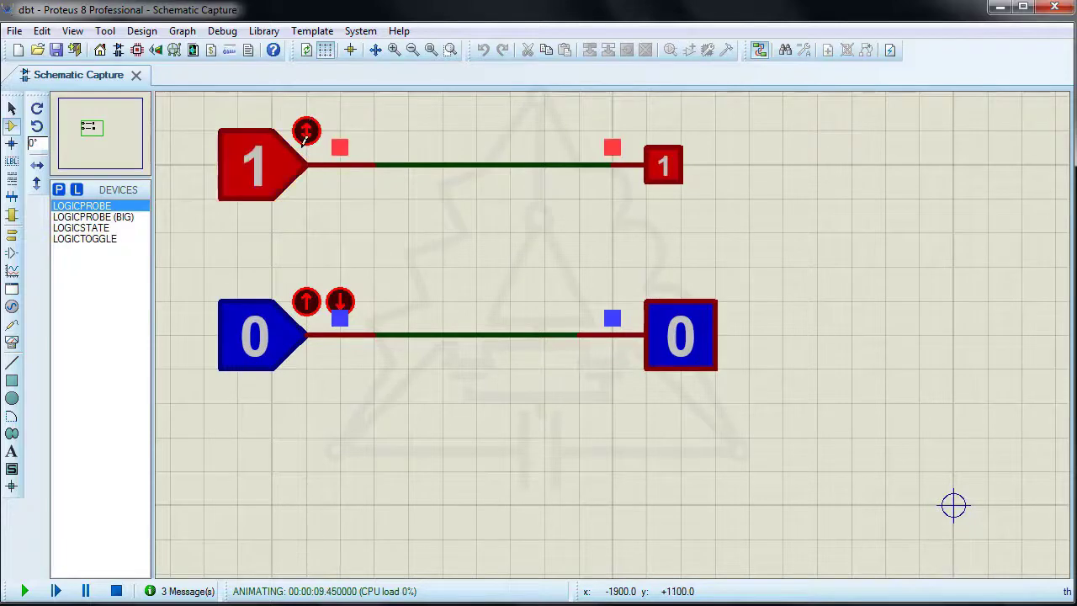
left_click(307, 130)
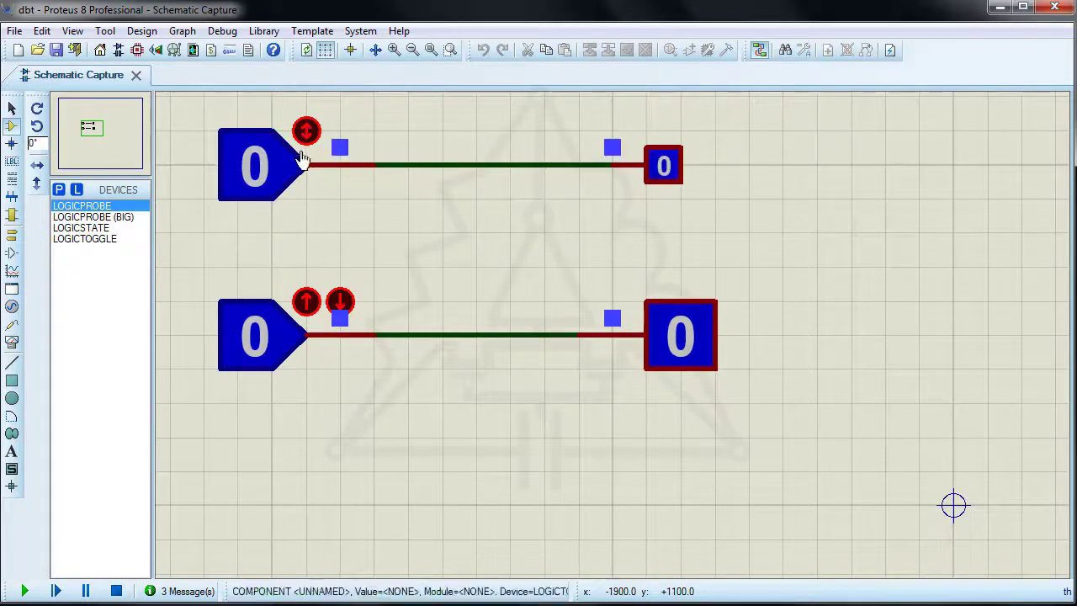
left_click(264, 183)
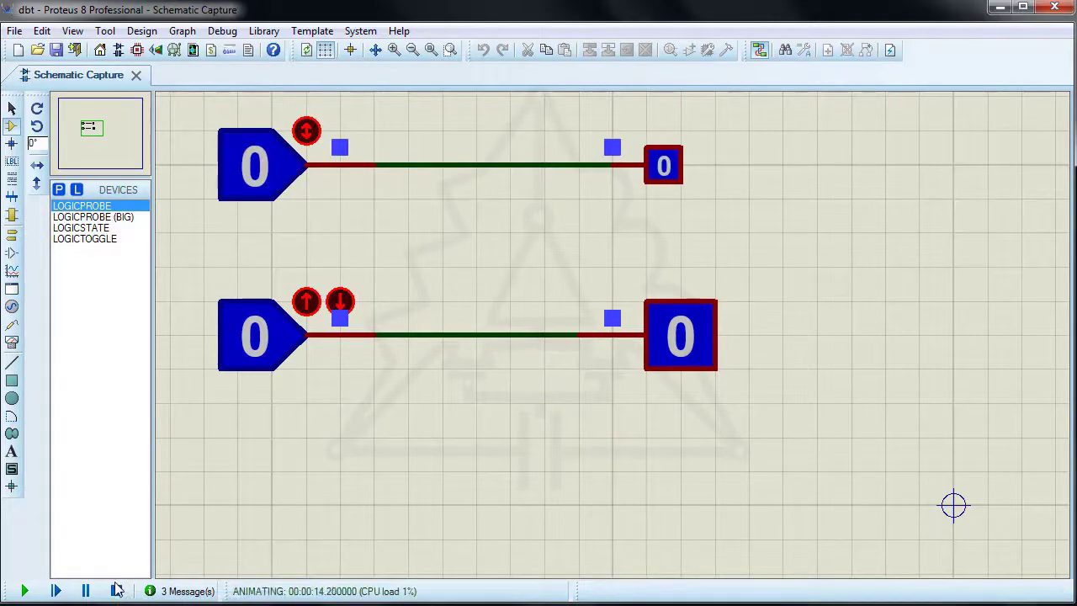
left_click(117, 592)
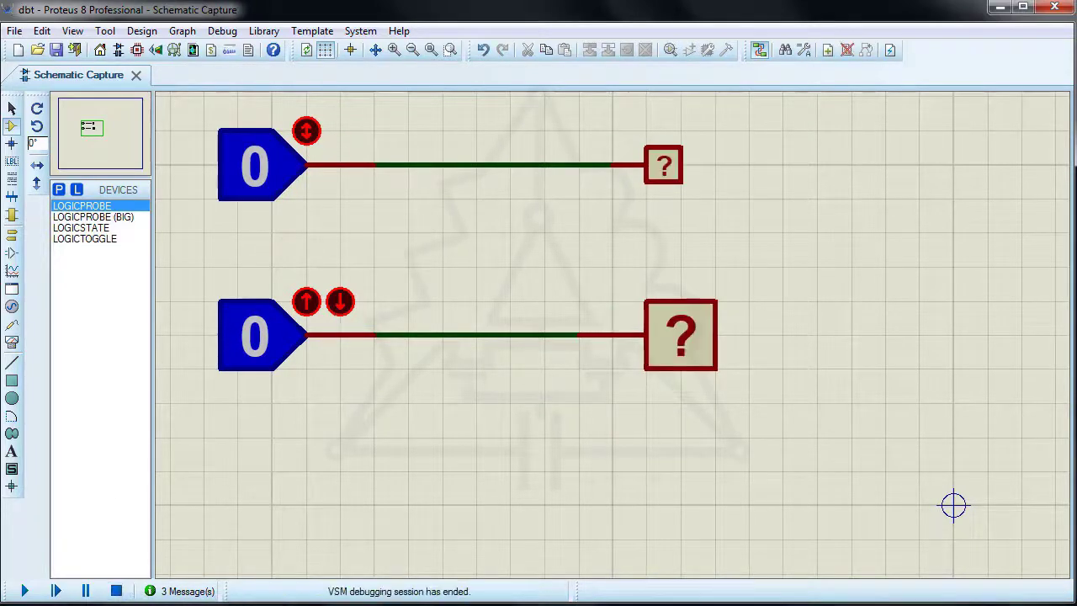
Delete the whole block of logic sources, probes and wires from the sheet
left_click(431, 53)
left_click_drag(438, 200, 627, 362)
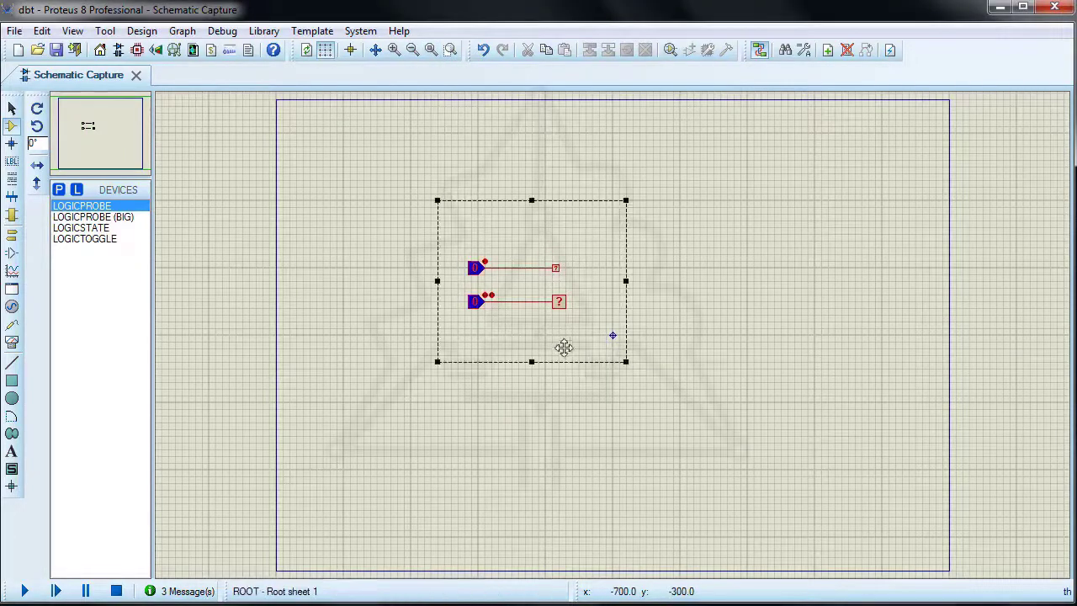
right_click(554, 303)
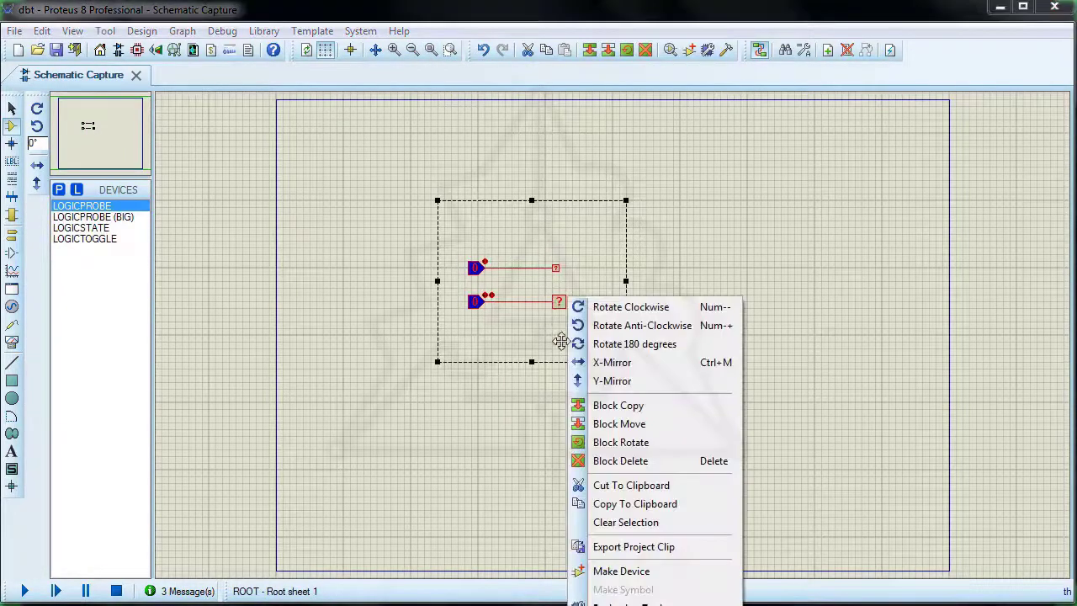
left_click(621, 462)
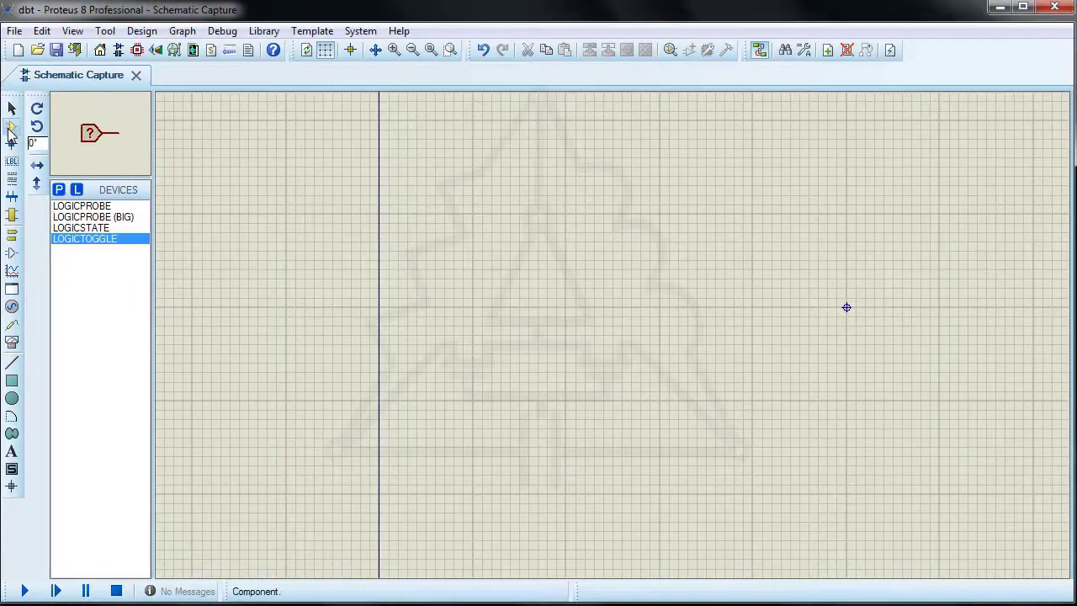
Search the device library for "count", pick the 4024 7-stage binary ripple counter, and place it on the sheet
left_click(61, 192)
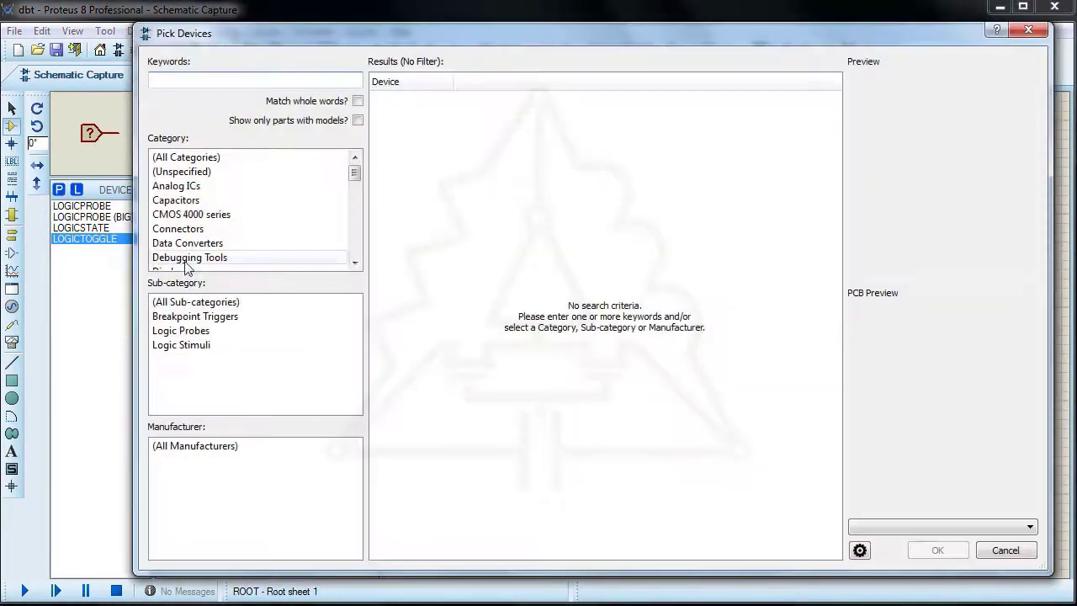
type("count")
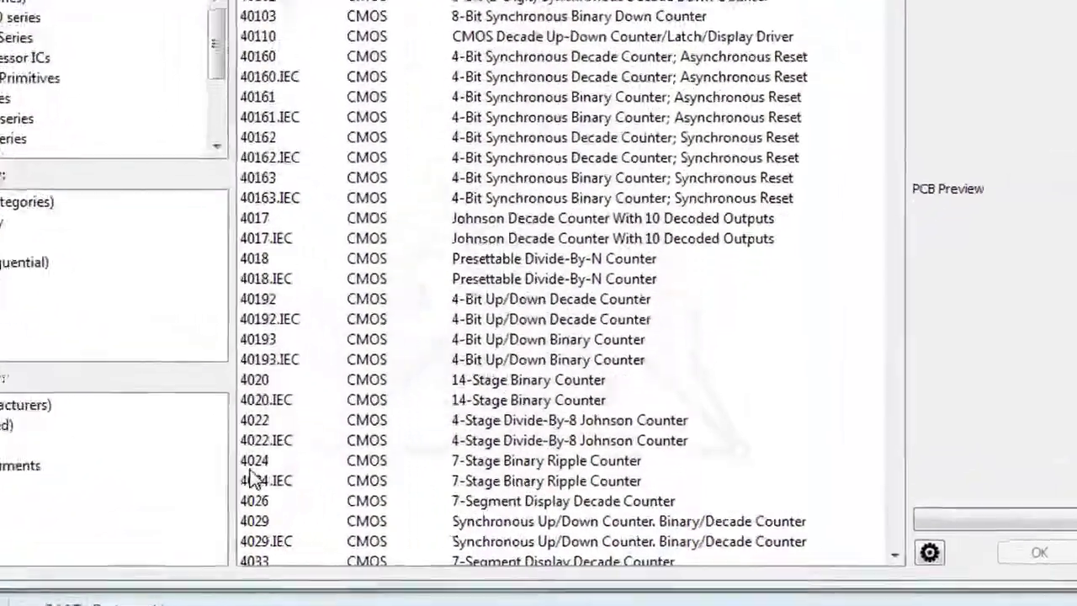
left_click(381, 488)
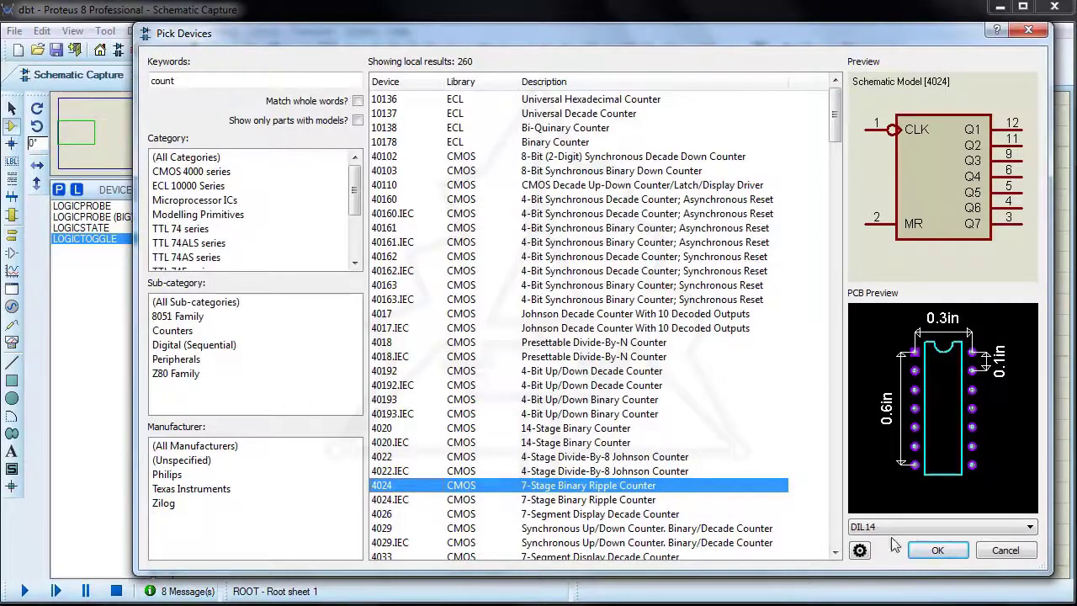
left_click(938, 551)
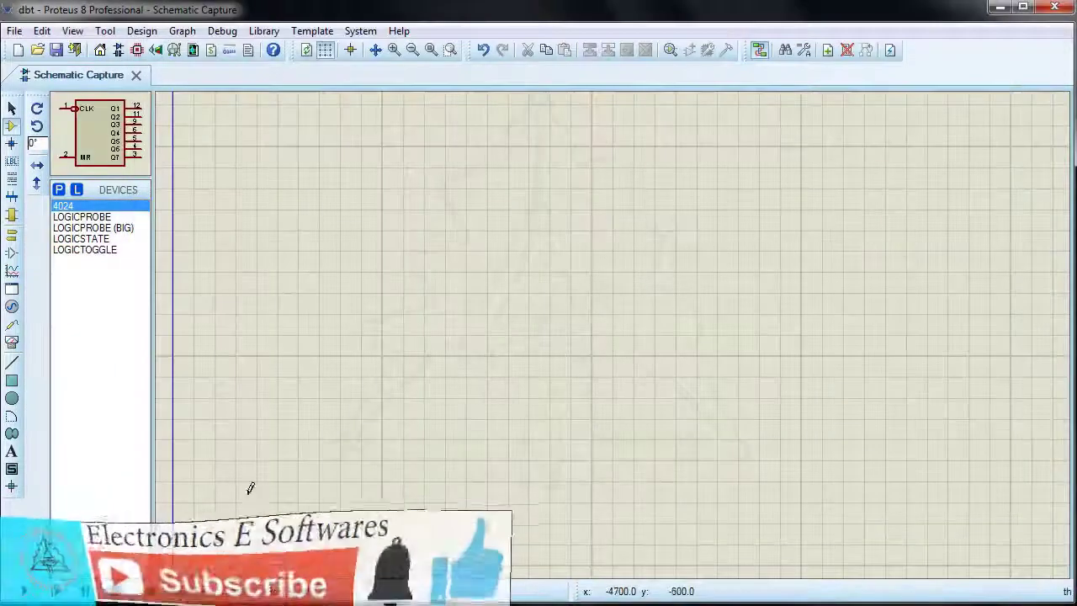
left_click(505, 346)
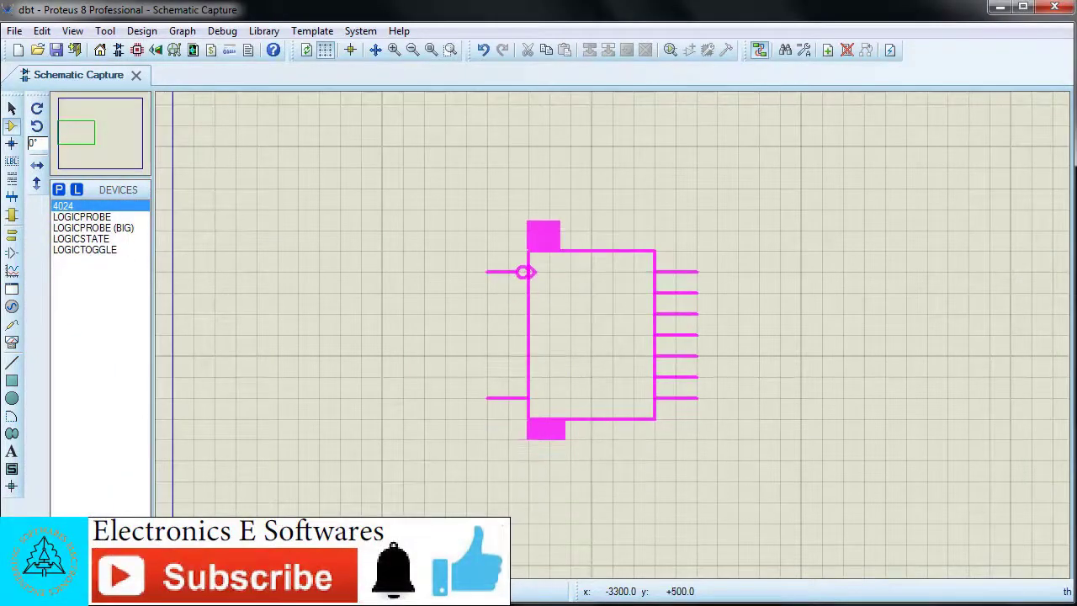
left_click(543, 244)
Place a generator wired to the CLK pin of the 4024 and set its type to digital Clock
left_click(11, 307)
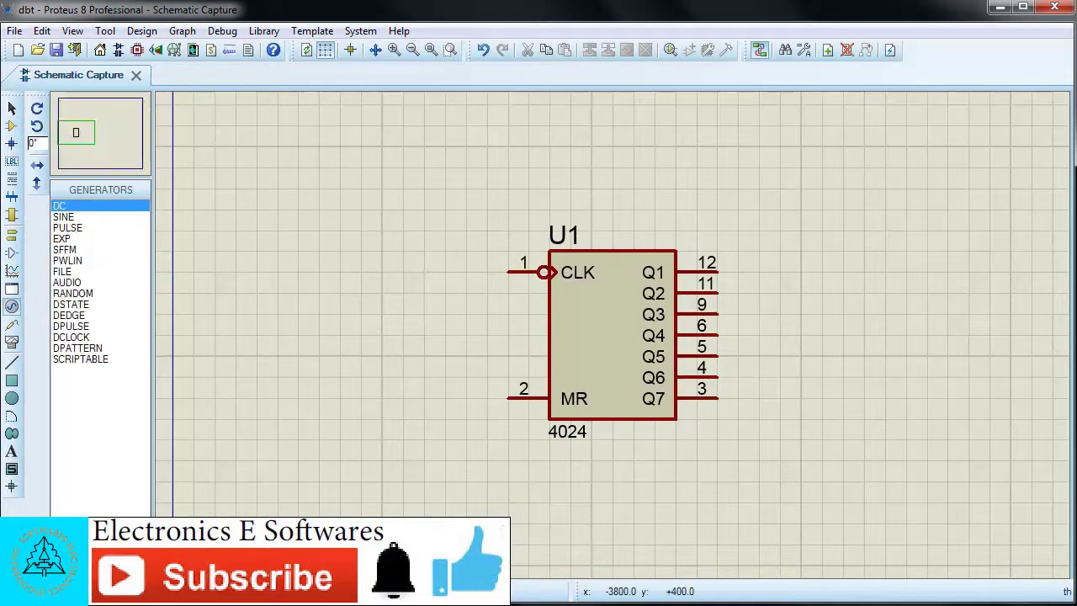
left_click(383, 250)
left_click(508, 271)
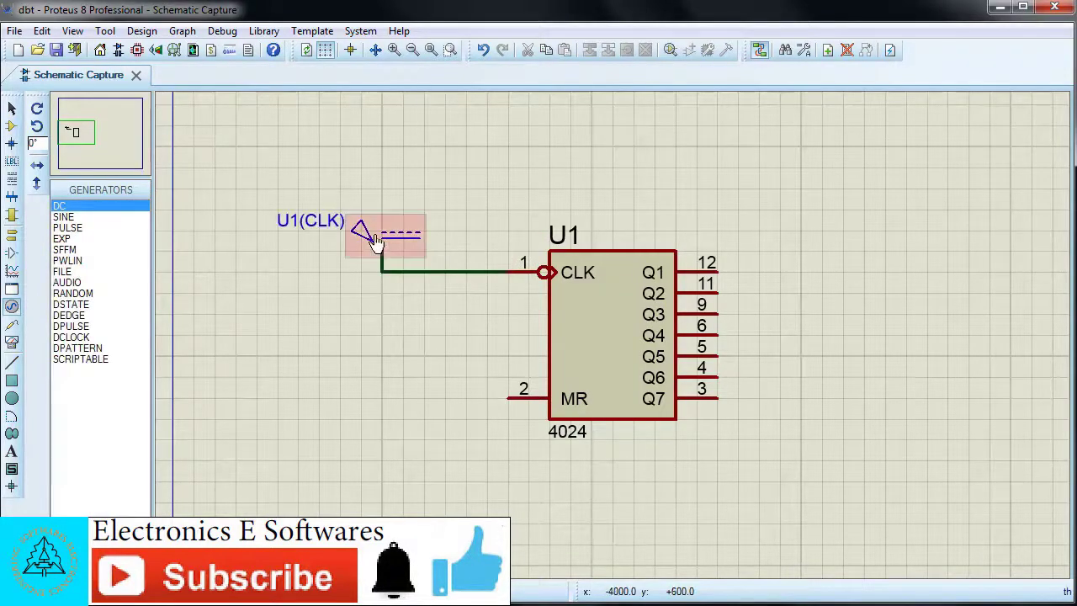
double_click(364, 238)
left_click(384, 386)
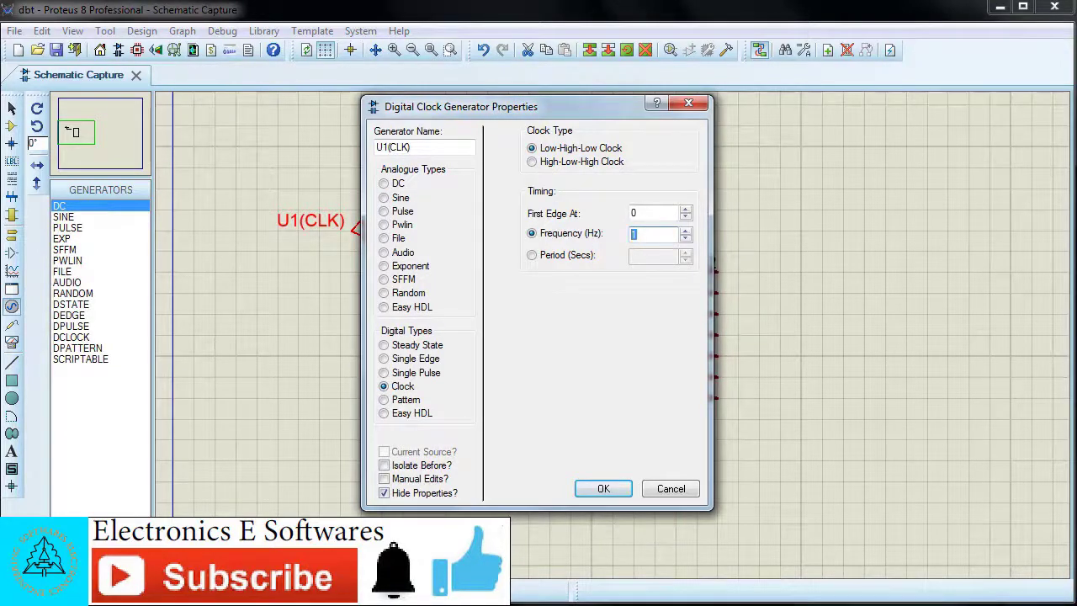
left_click(603, 490)
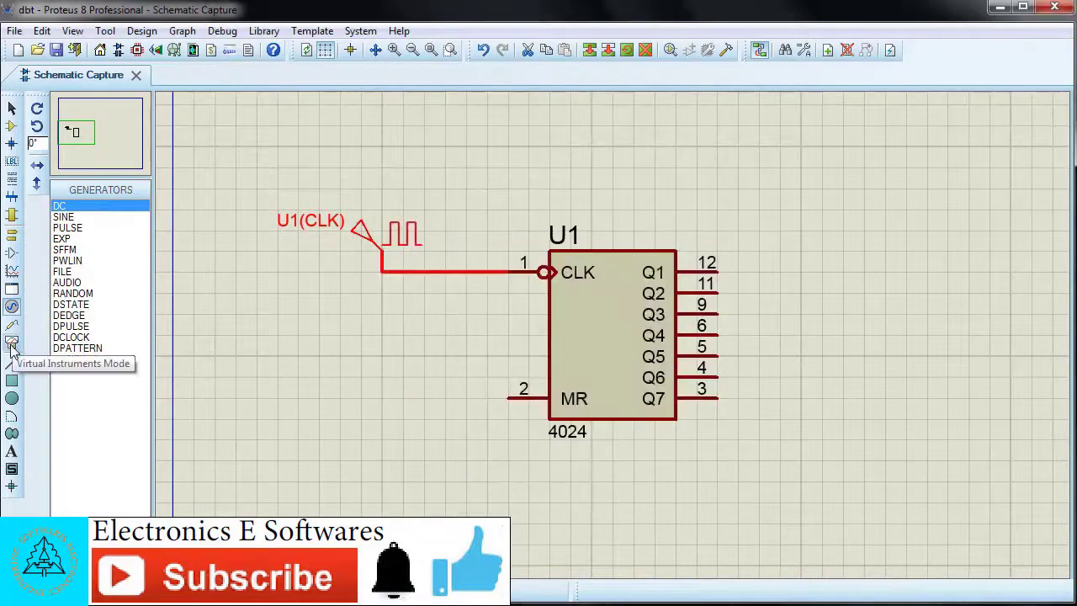
Place a COUNTER TIMER instrument to the upper right of the 4024 and wire its CLK pin to the clock wire
left_click(12, 342)
left_click(82, 228)
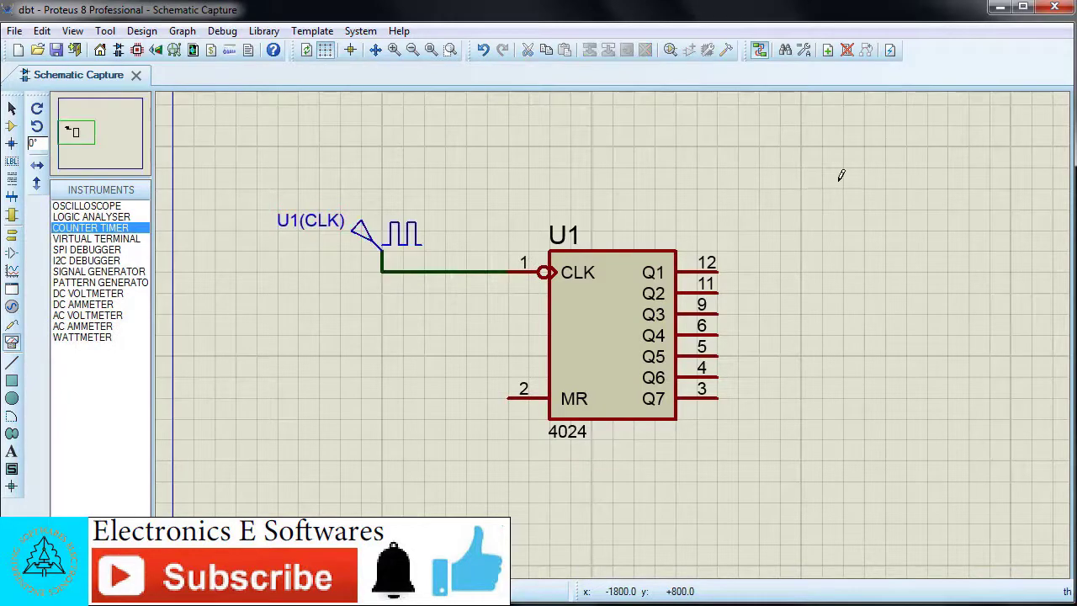
left_click(951, 190)
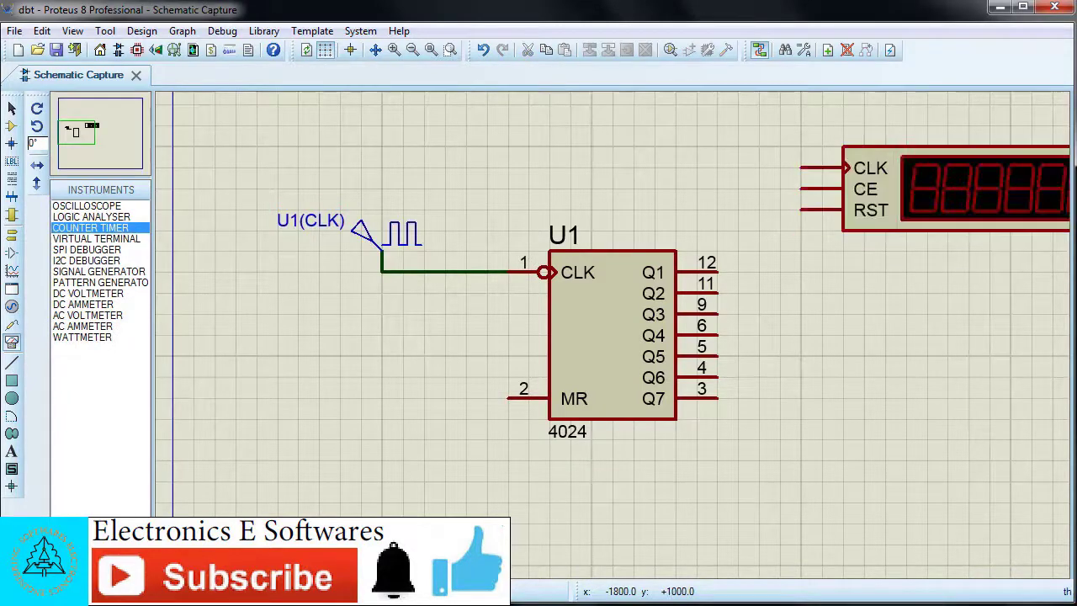
left_click(801, 167)
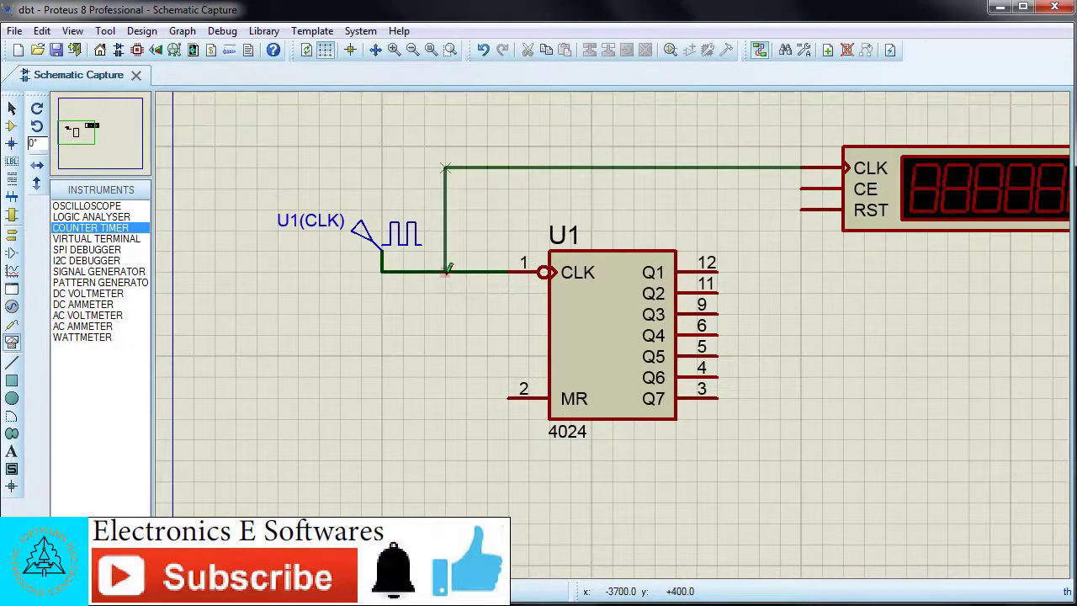
left_click(447, 271)
Place a LOGICSTATE source beside the counter timer and wire it to the instrument's CE pin
left_click(12, 125)
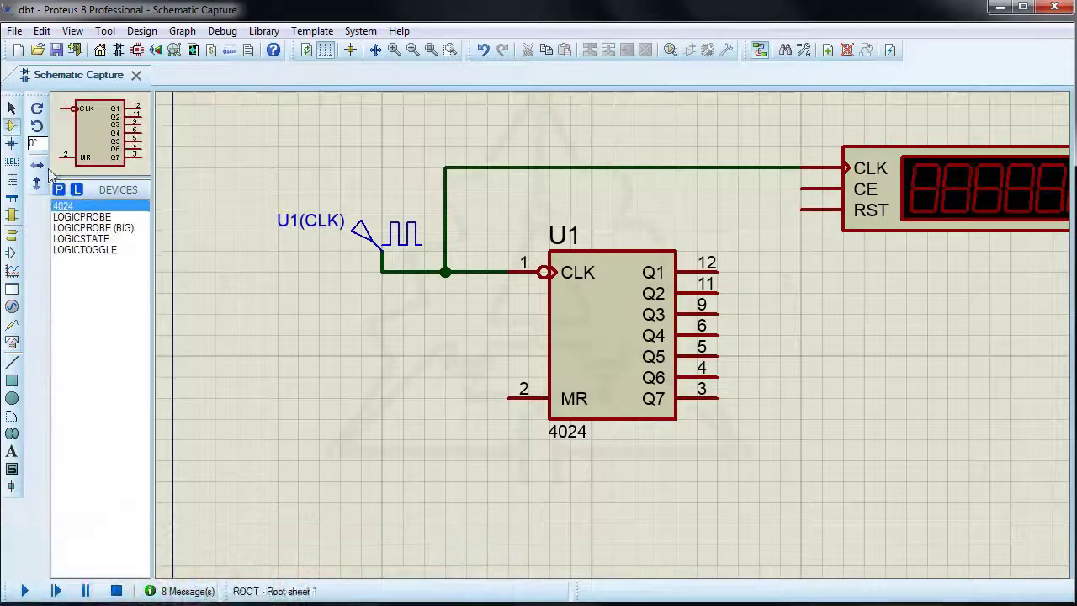
left_click(81, 239)
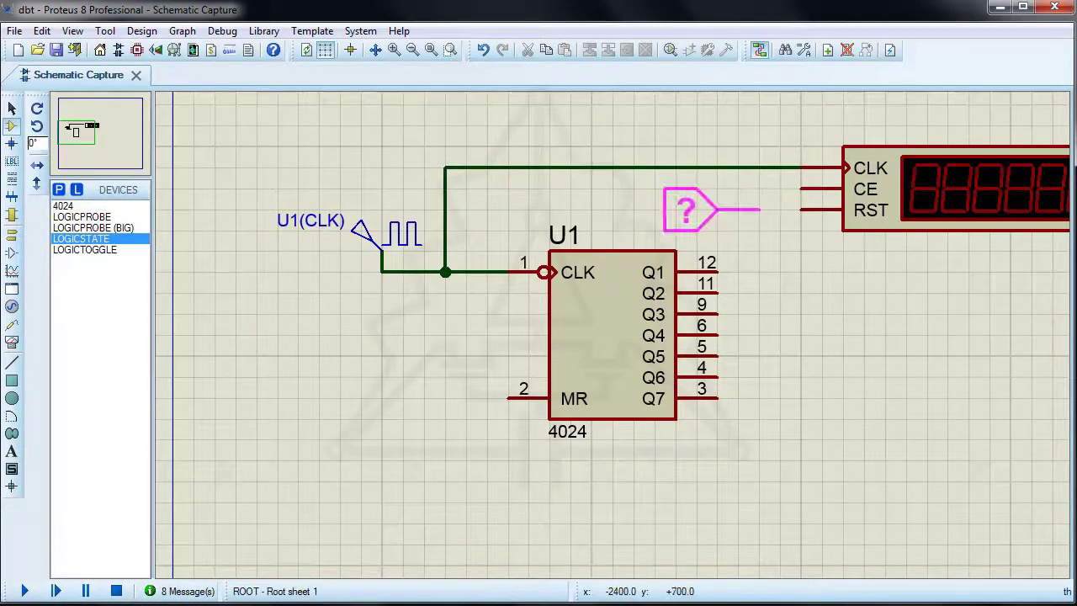
left_click(761, 209)
left_click(762, 209)
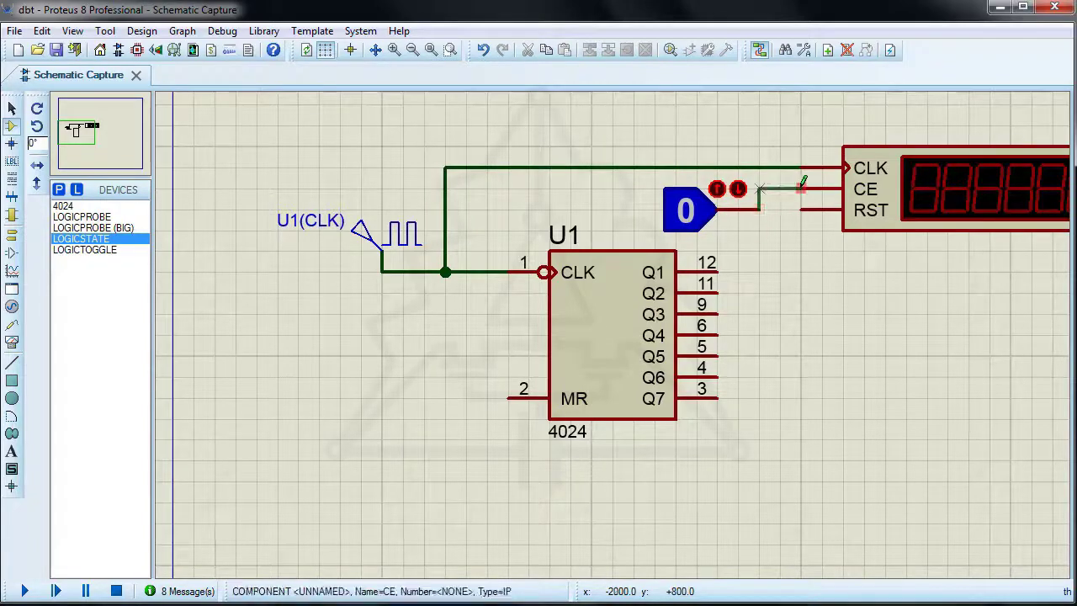
left_click(801, 188)
Set the logic state on the CE input to 1, run the simulation to watch the counter, and stop it
left_click(686, 209)
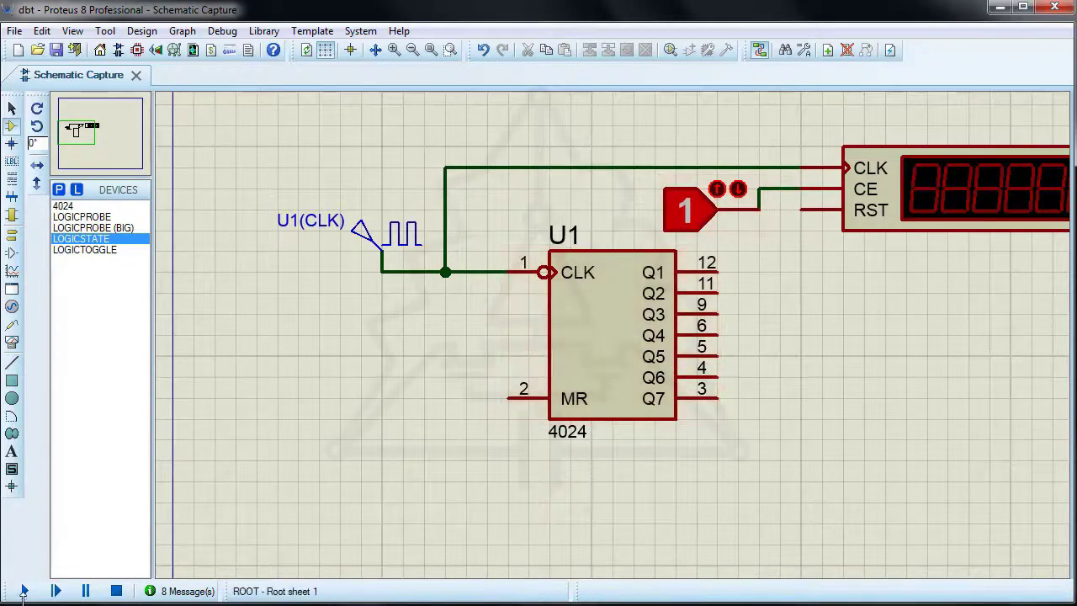
left_click(25, 591)
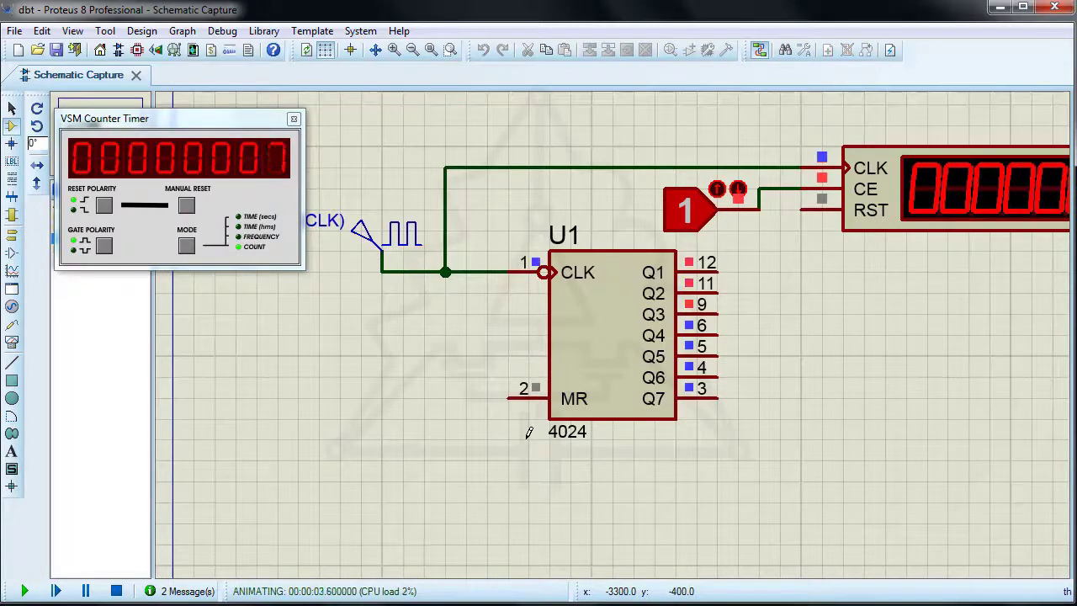
left_click(116, 591)
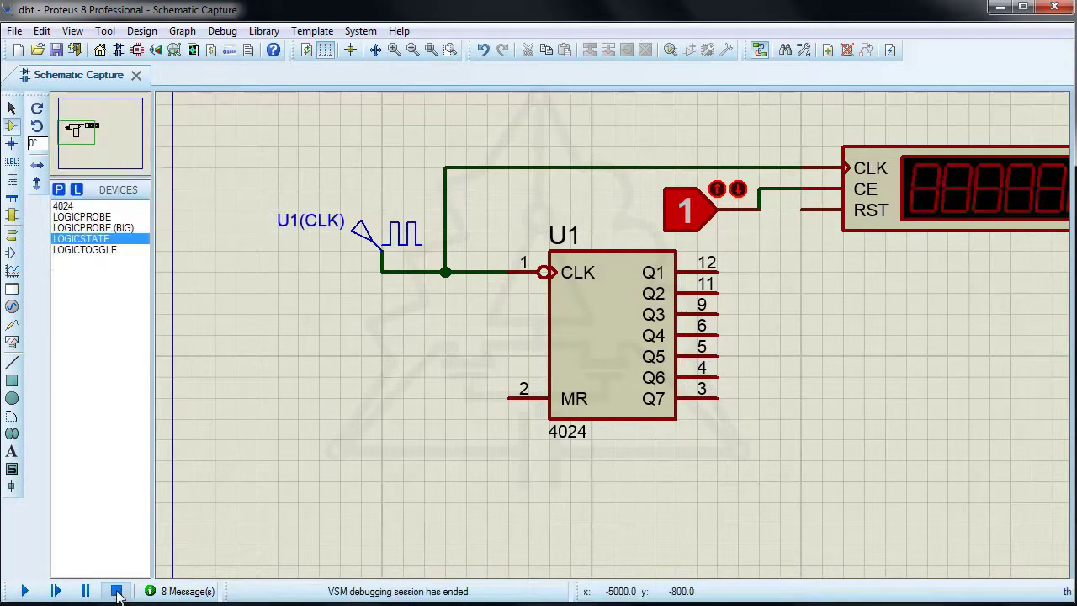
Add RTDBREAK_1, RTDBREAK_3 and RTDBREAK_8 from the Debugging Tools category to the device list
double_click(79, 269)
left_click(197, 257)
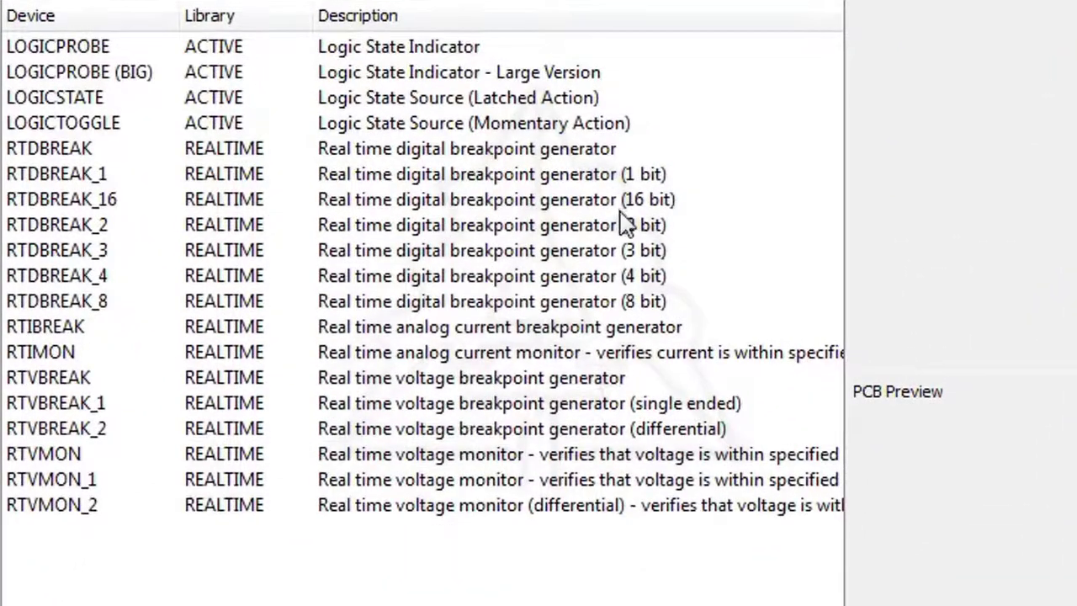
left_click(626, 181)
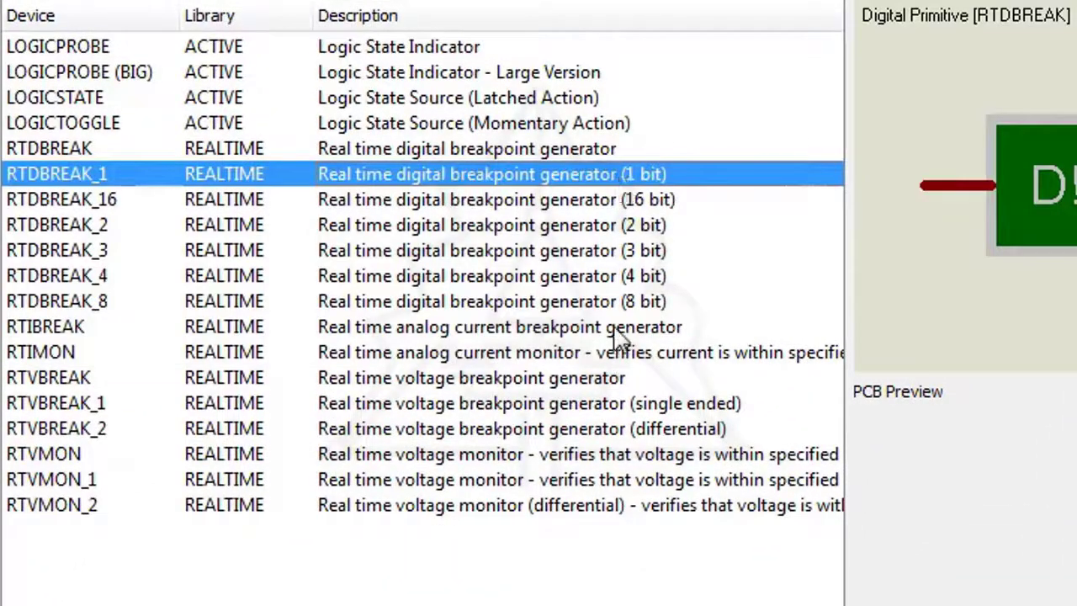
left_click(597, 253)
left_click(599, 301)
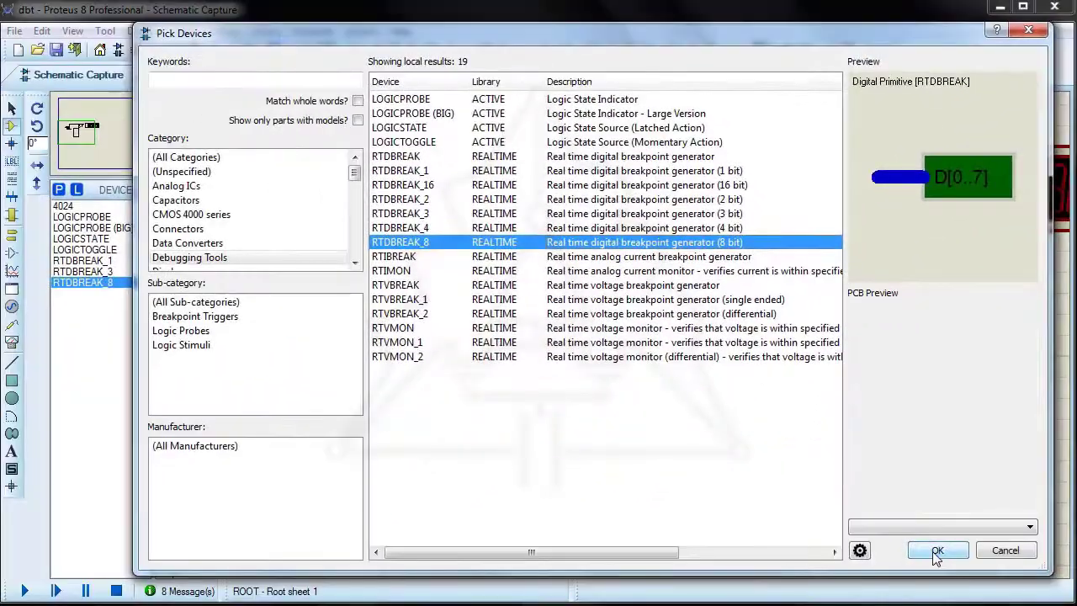
left_click(938, 550)
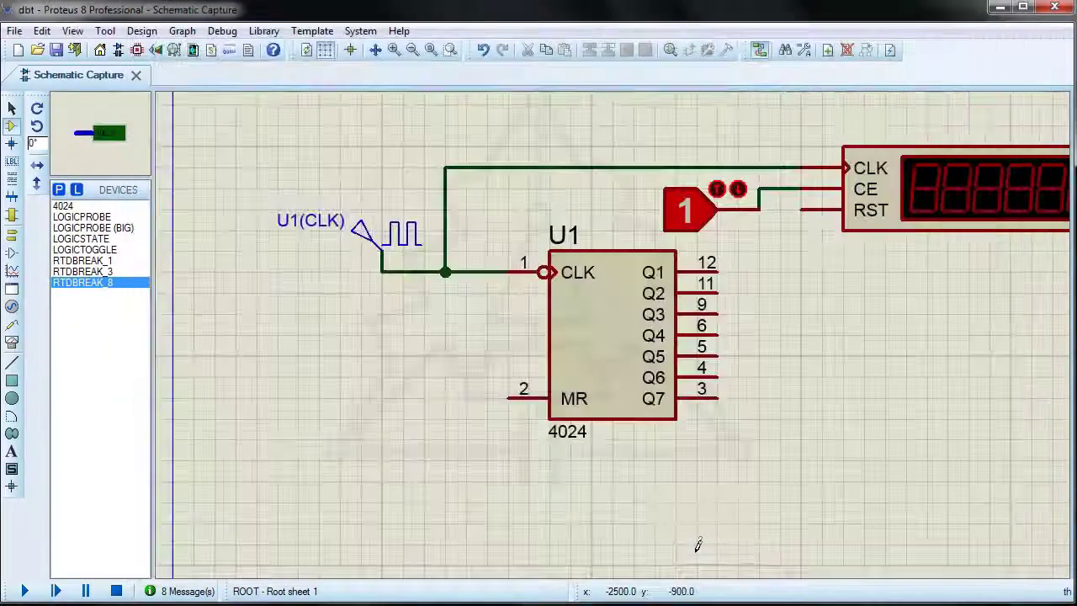
Place an RTDBREAK_1 breakpoint generator to the right of the 4024 and wire its input to Q3
left_click(82, 260)
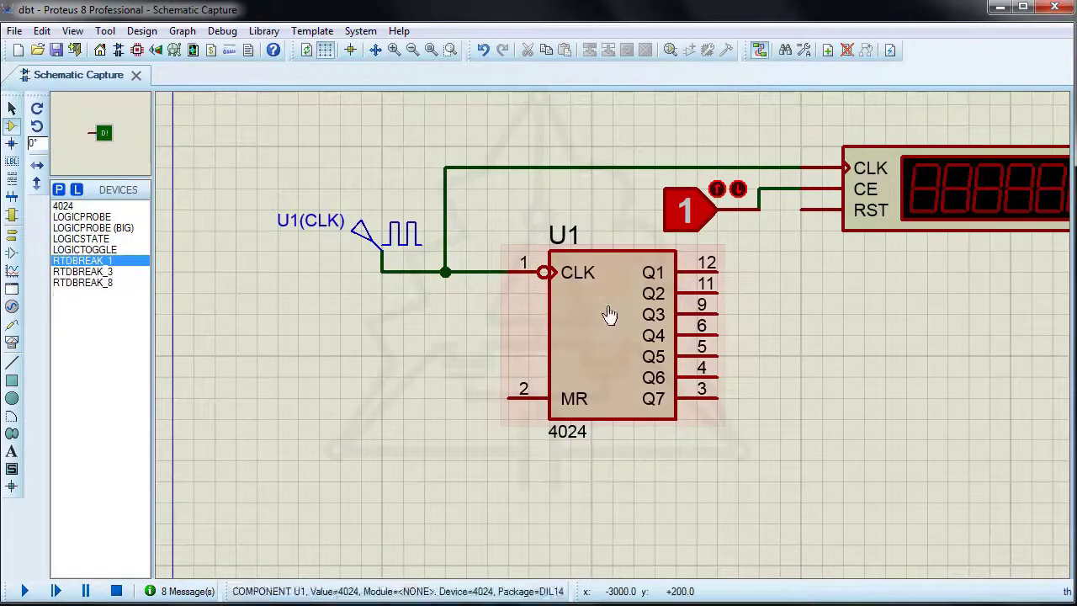
left_click(821, 320)
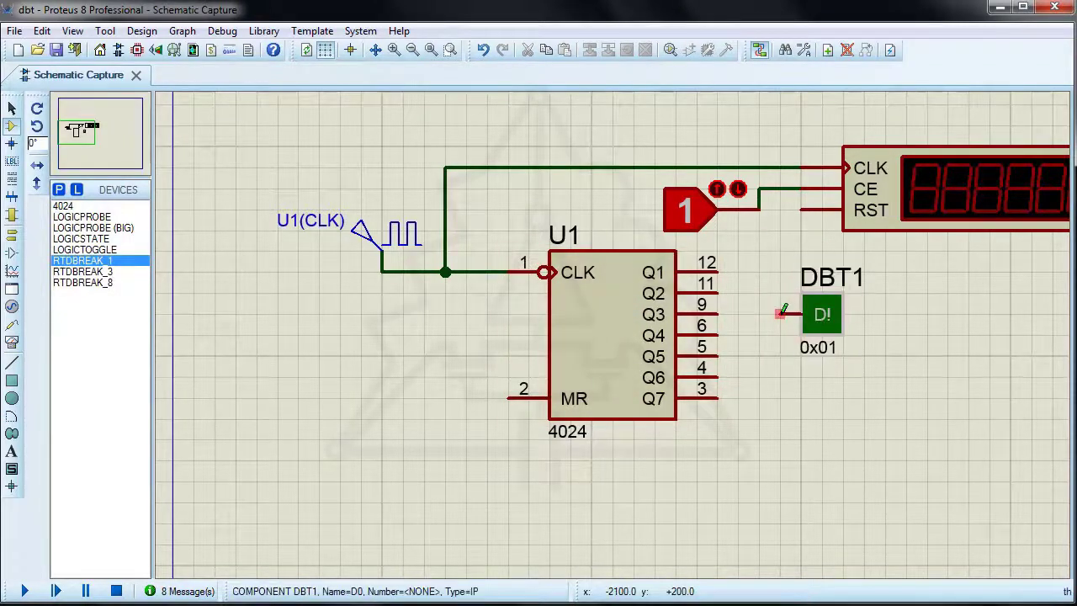
left_click(781, 314)
left_click(718, 314)
scroll(625, 380, "down", 1)
scroll(731, 333, "up", 1)
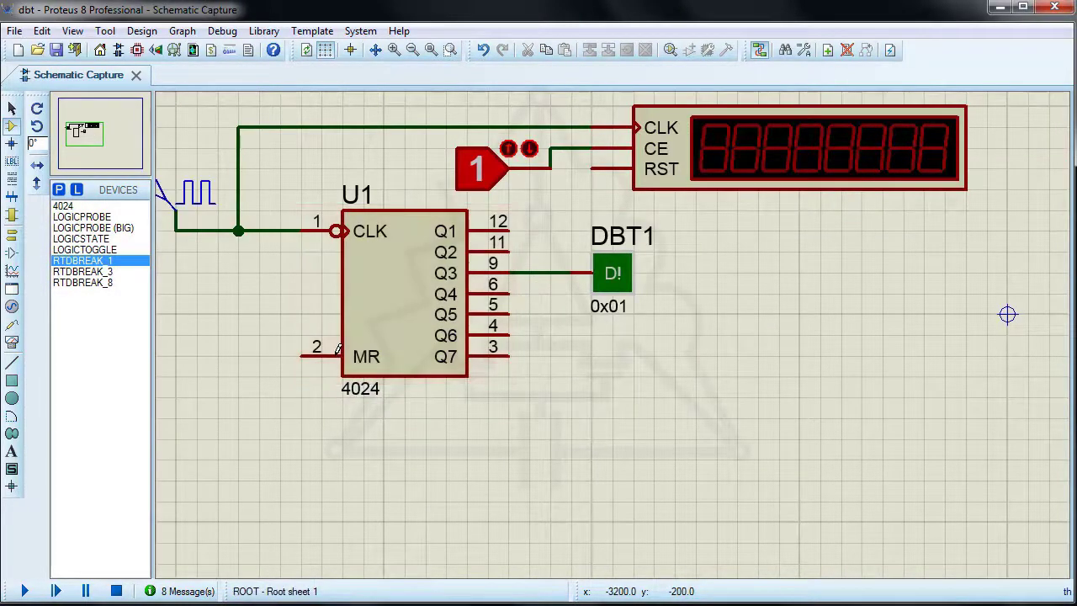
Run the simulation until the one-bit breakpoint on Q3 pauses it, stop it, and delete the RTDBREAK_1
key("F12")
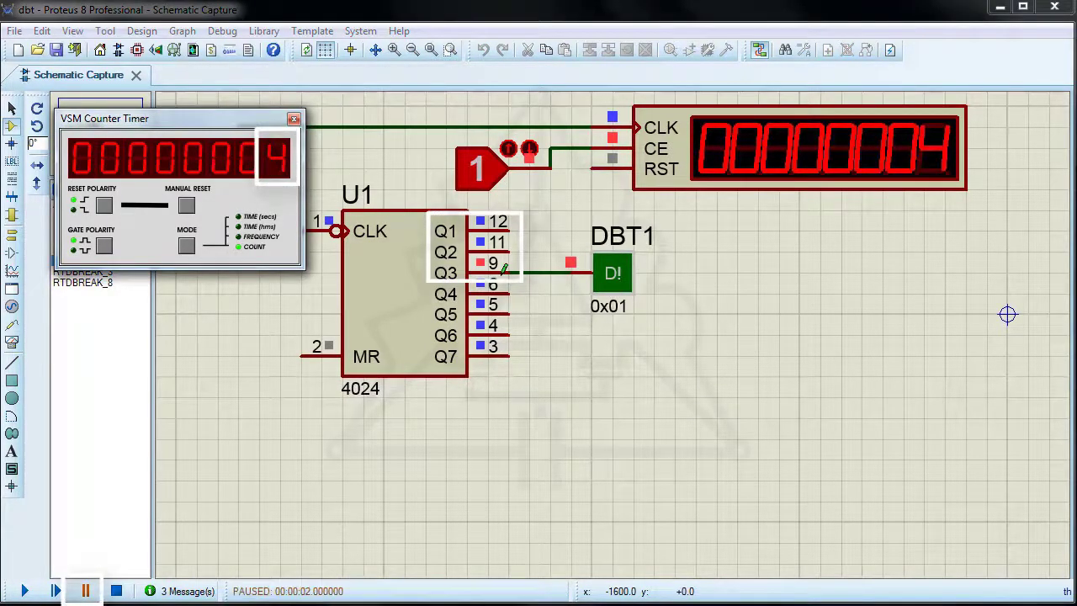
left_click(115, 592)
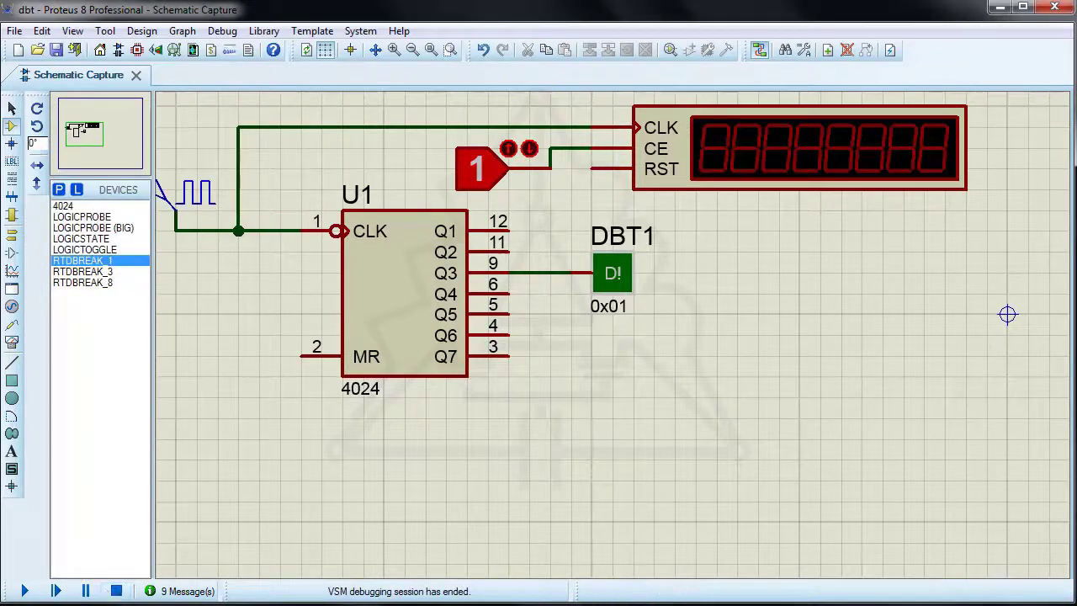
right_click(611, 274)
left_click(673, 372)
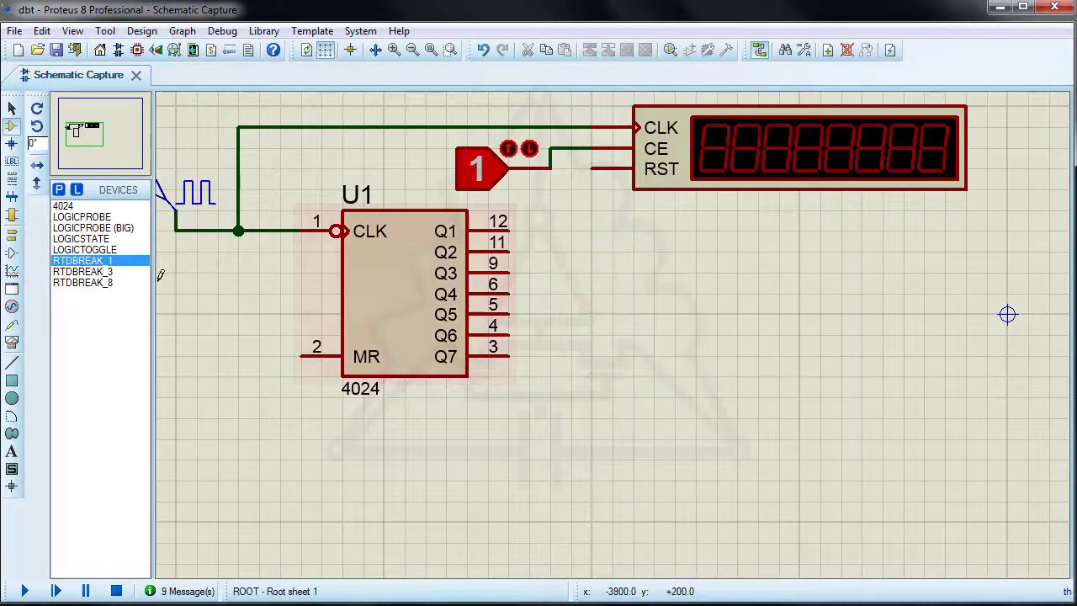
Place an RTDBREAK_3 to the right of the 4024, wire its three inputs to Q2, Q4 and Q5, and check its properties
left_click(108, 272)
left_click(654, 293)
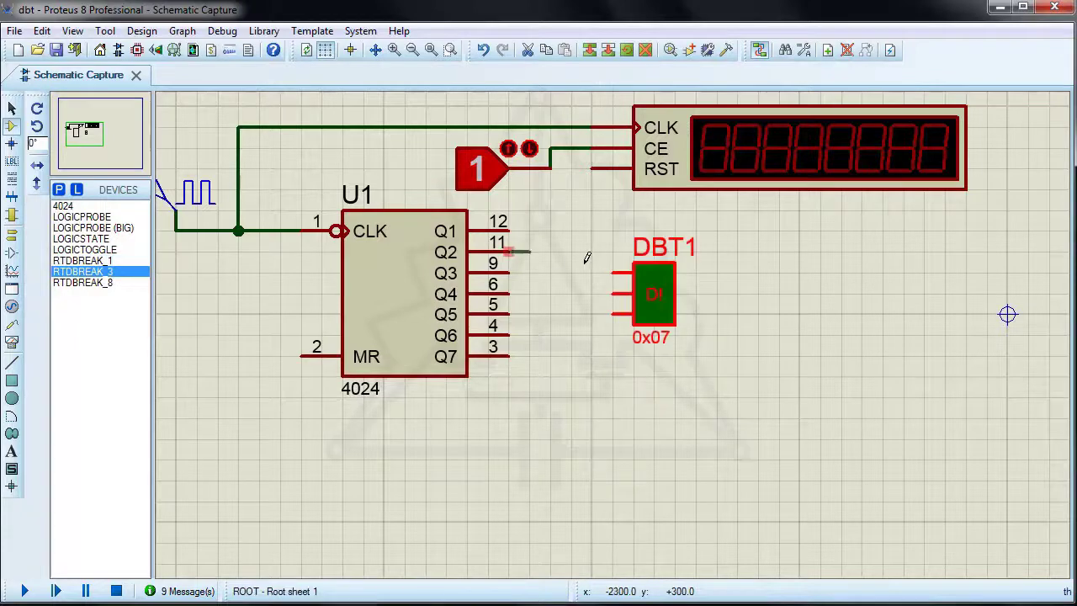
left_click(509, 251)
left_click(612, 271)
left_click(509, 293)
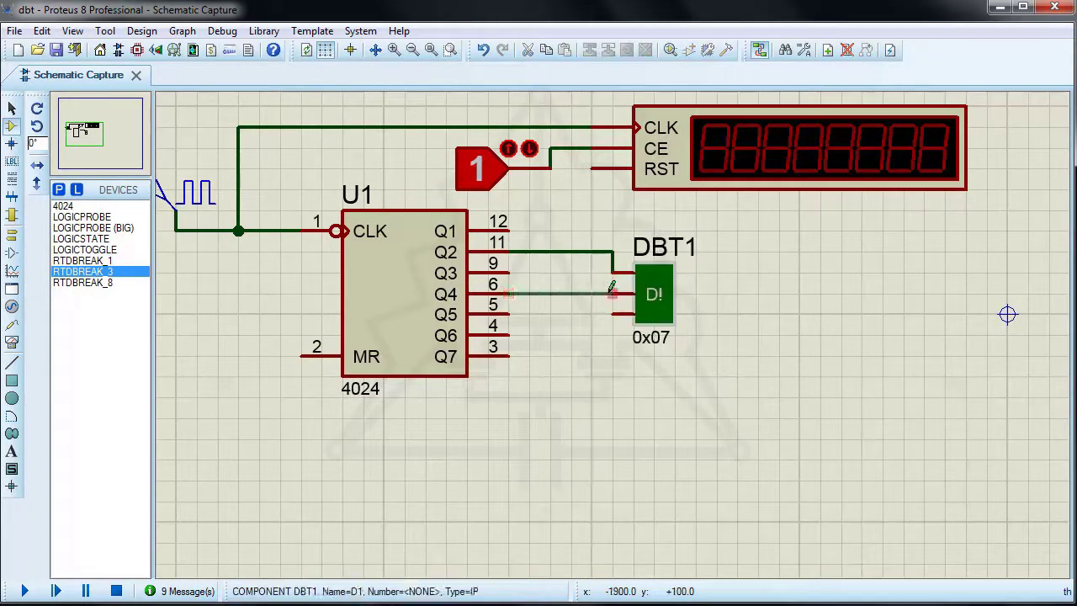
left_click(612, 294)
left_click(508, 314)
left_click(614, 314)
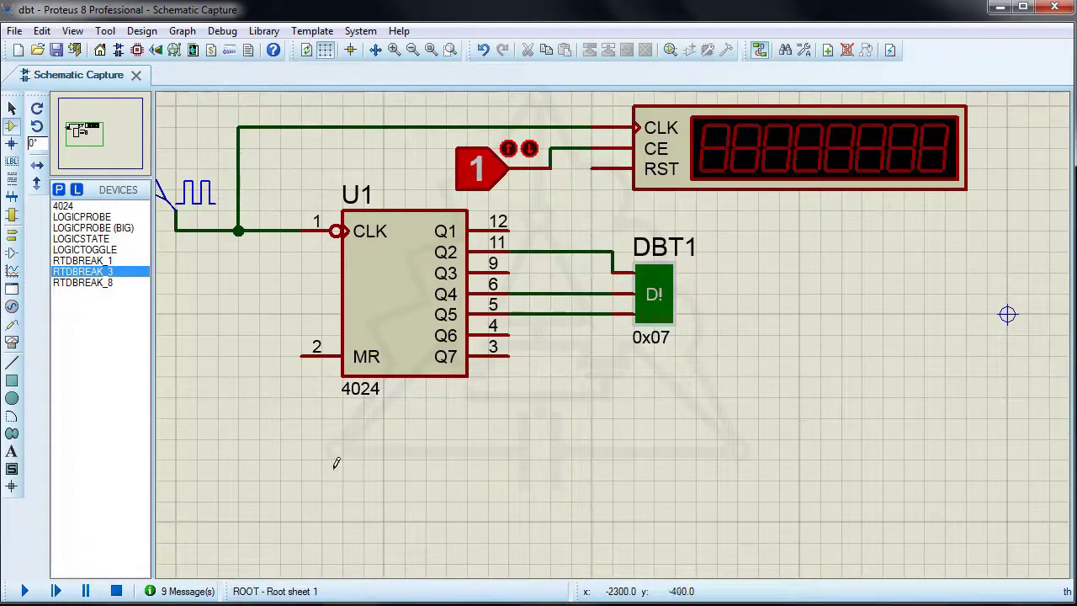
double_click(652, 294)
left_click(713, 192)
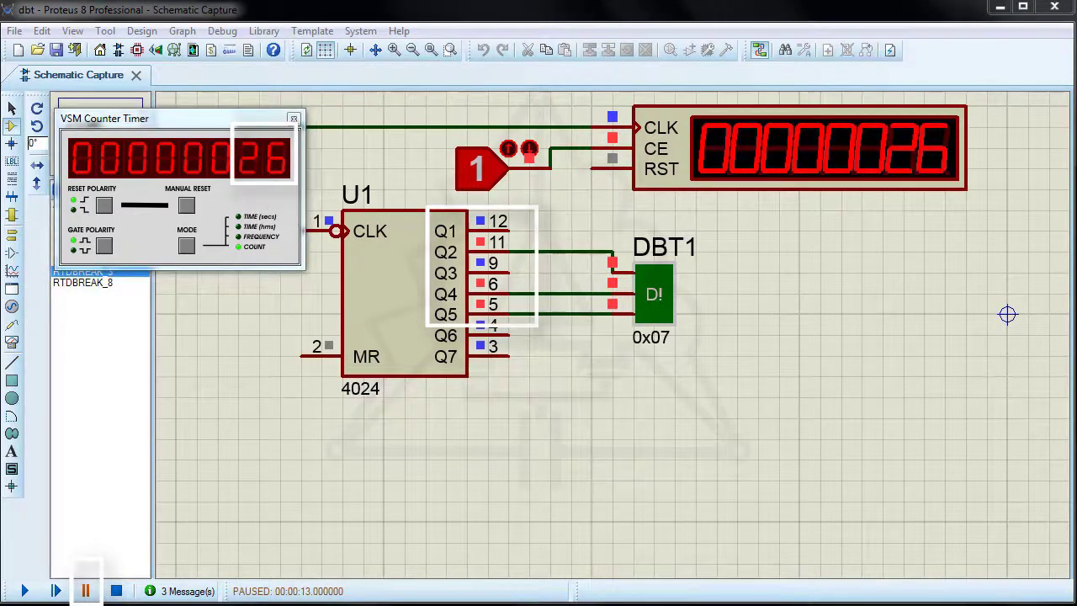
Stop the simulation paused by the three-bit breakpoint and delete the RTDBREAK_3 with its wires
left_click(116, 592)
right_click(651, 294)
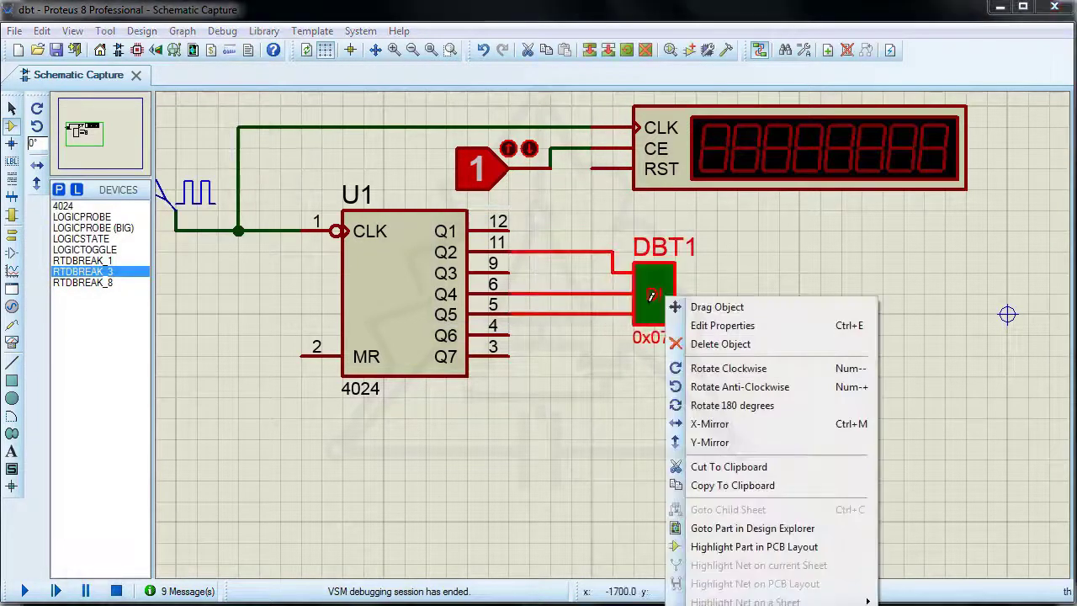
left_click(695, 345)
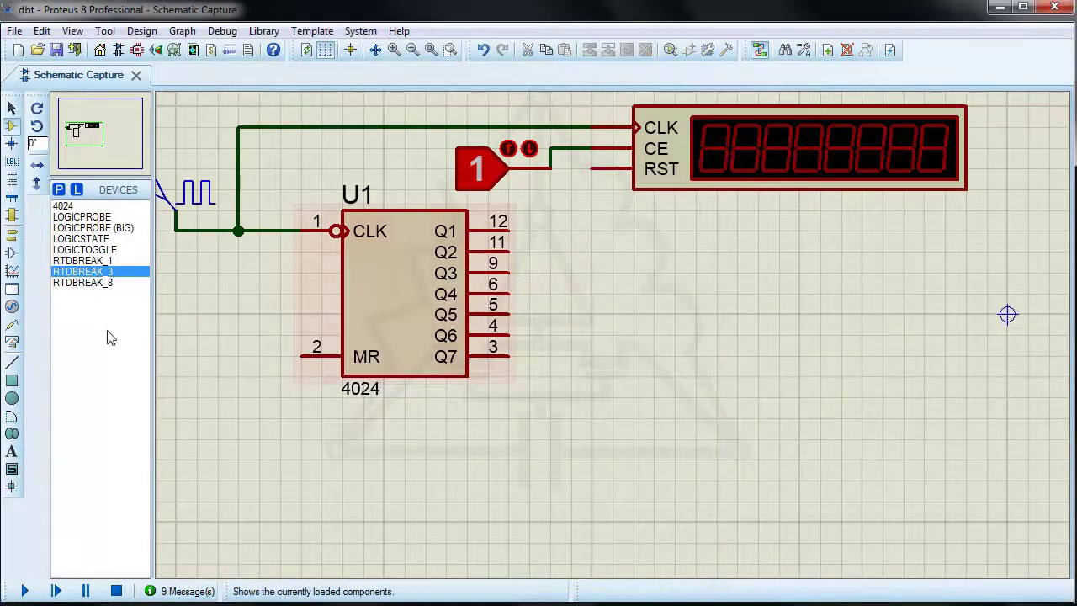
Place an RTDBREAK_8 bus breakpoint generator to the right of the 4024, below the counter timer
left_click(84, 282)
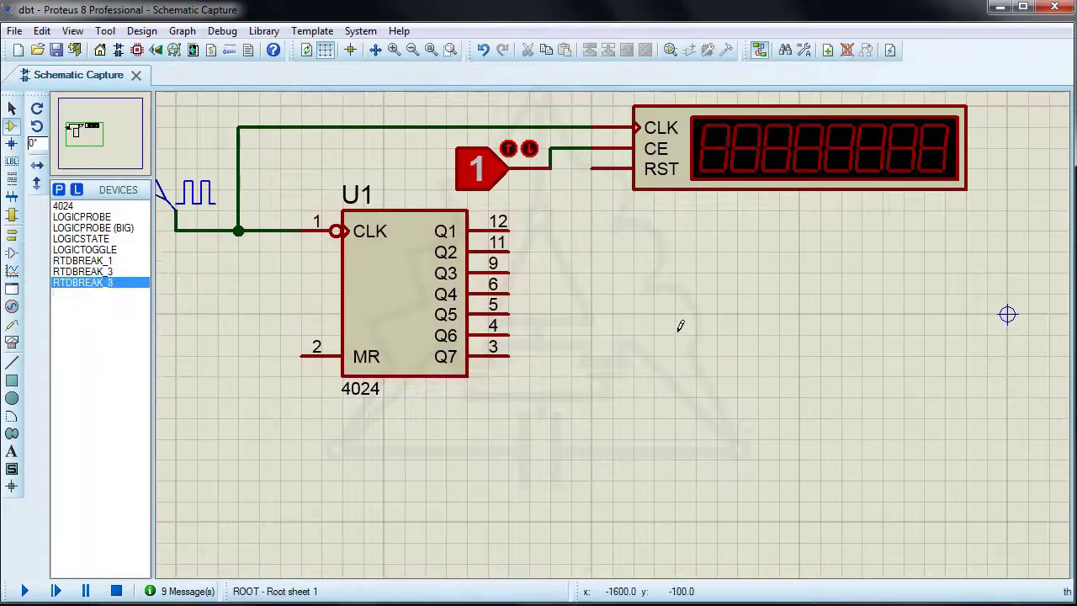
left_click(741, 336)
left_click(782, 353)
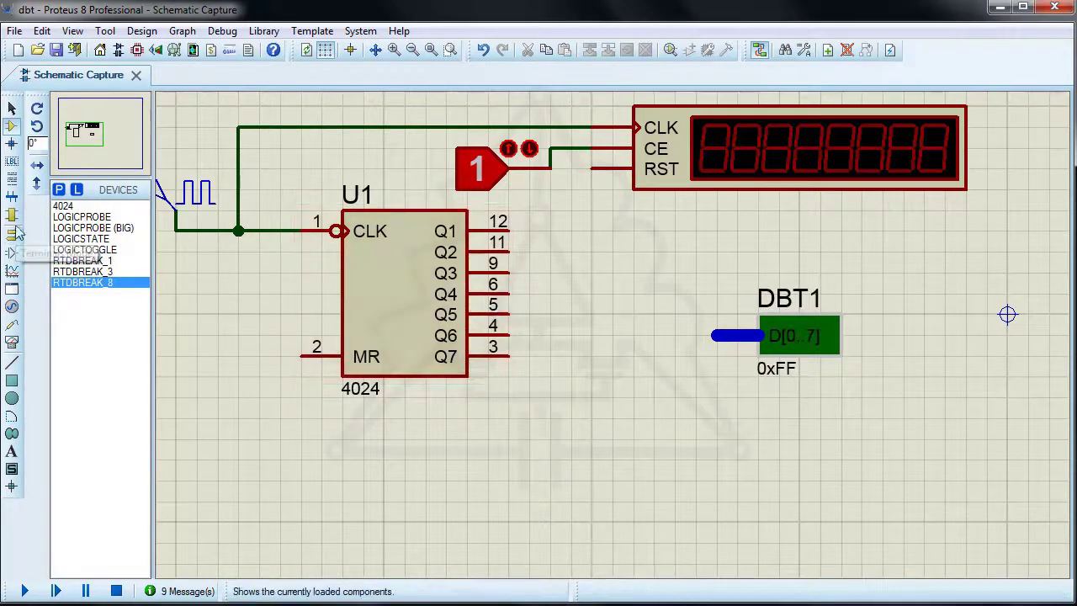
Draw an L-shaped bus beside the 4024's outputs and wire pins Q1 to Q7 to it
left_click(13, 199)
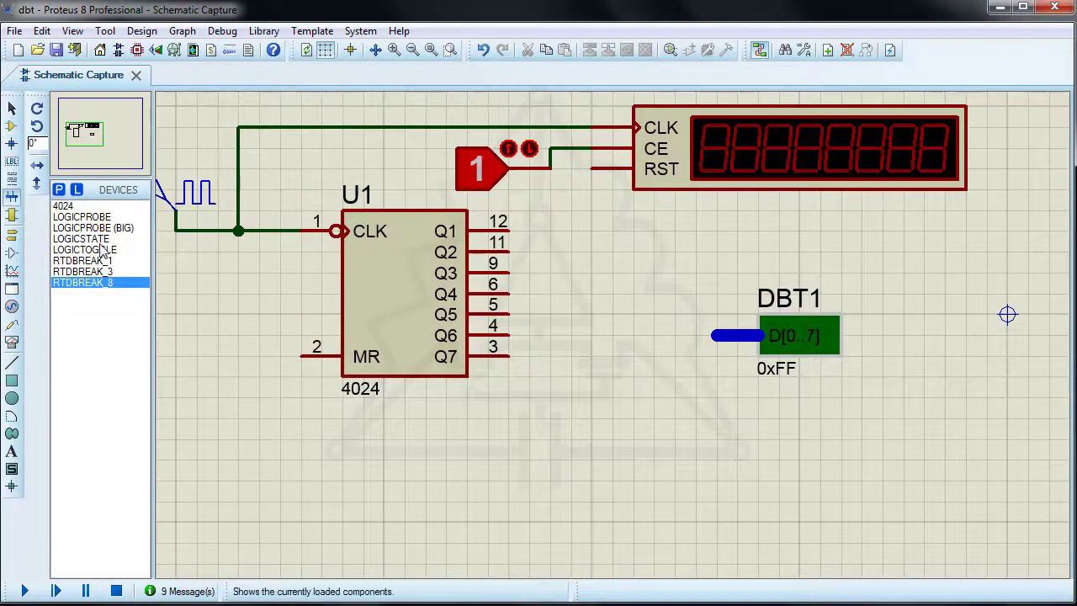
left_click(572, 229)
double_click(676, 356)
left_click(509, 231)
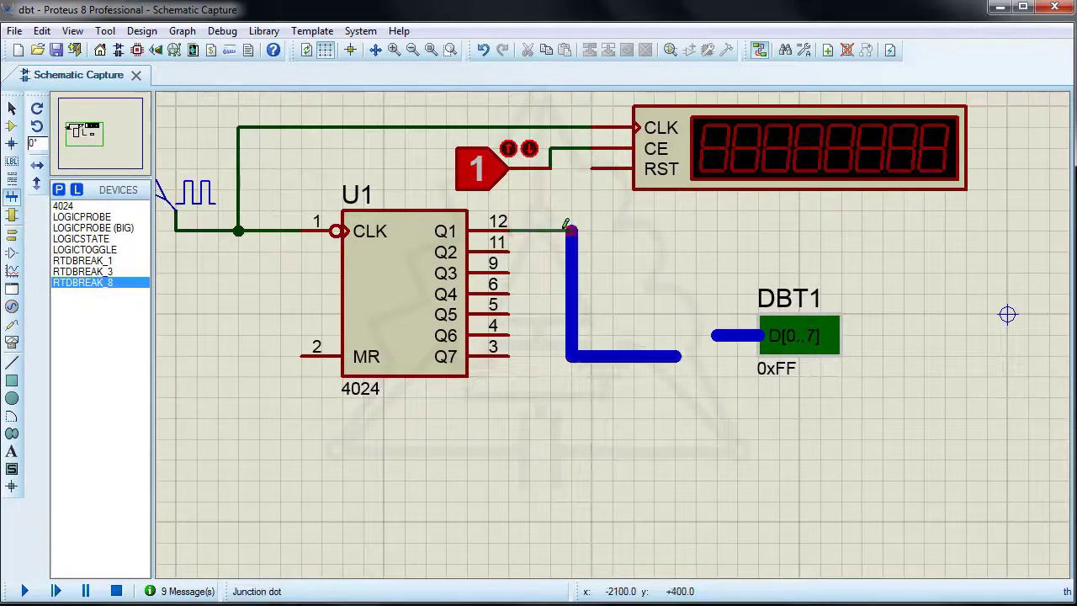
left_click(572, 230)
double_click(509, 252)
double_click(510, 273)
double_click(509, 294)
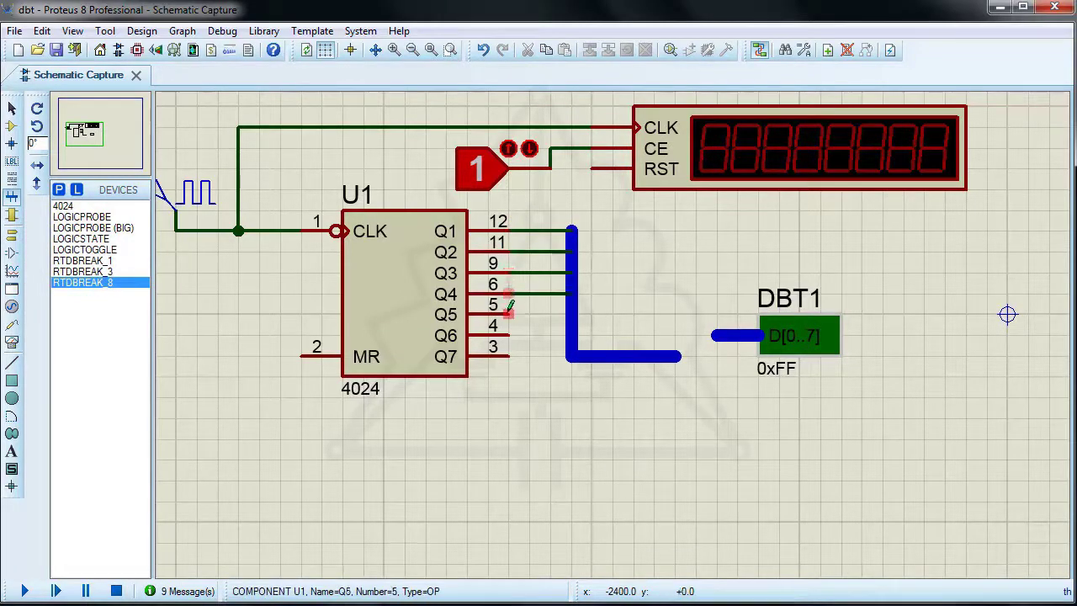
double_click(509, 335)
double_click(509, 356)
Label the wires from Q1 to Q7 as D0 to D6 using the Property Assignment Tool with the string net=D#
left_click(104, 30)
left_click(143, 103)
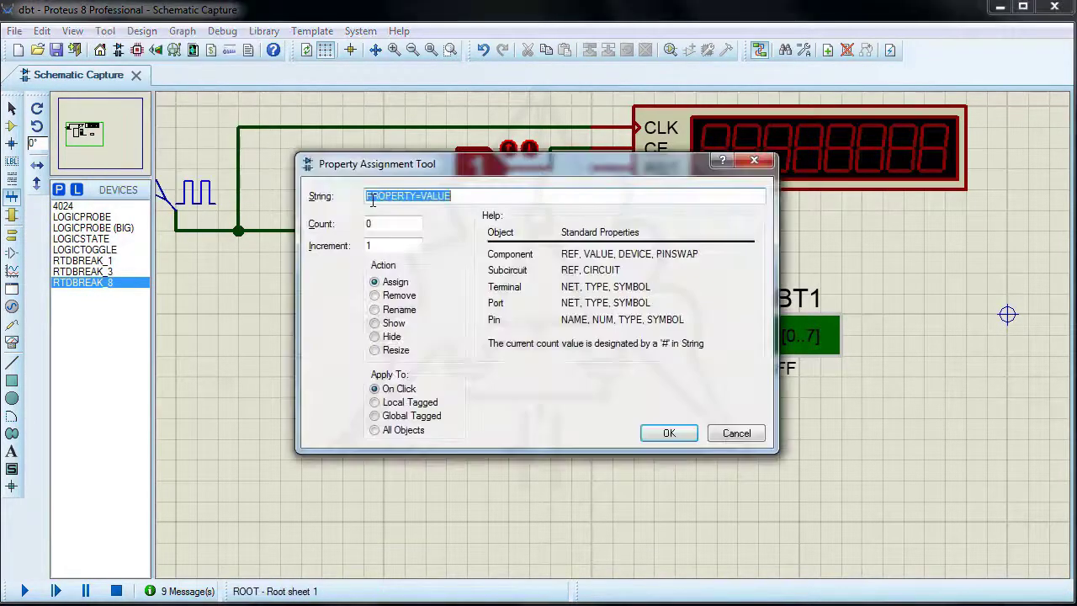
type("net=D#")
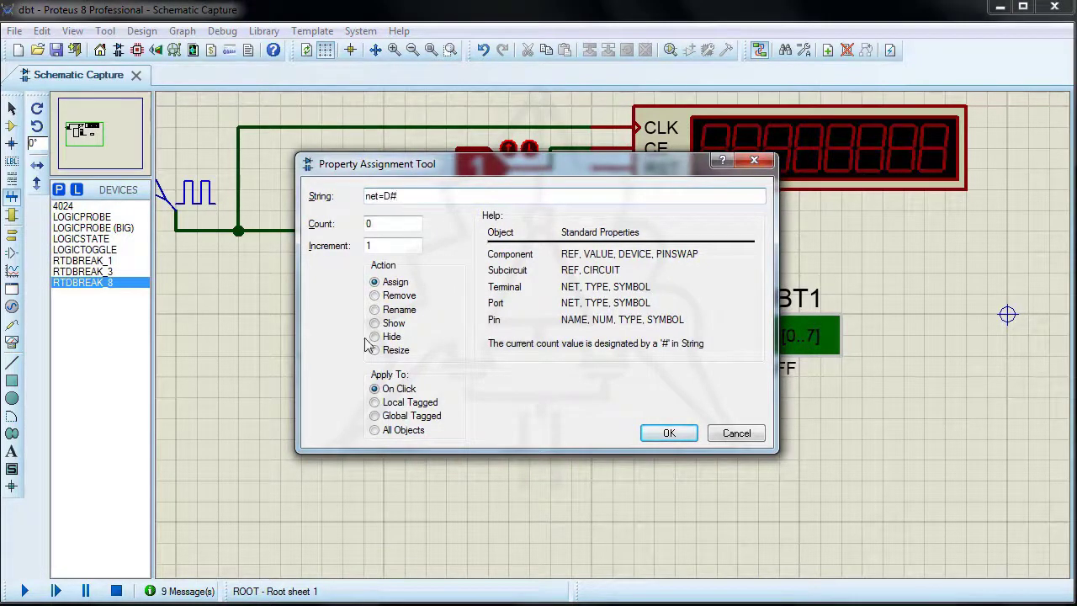
left_click(669, 433)
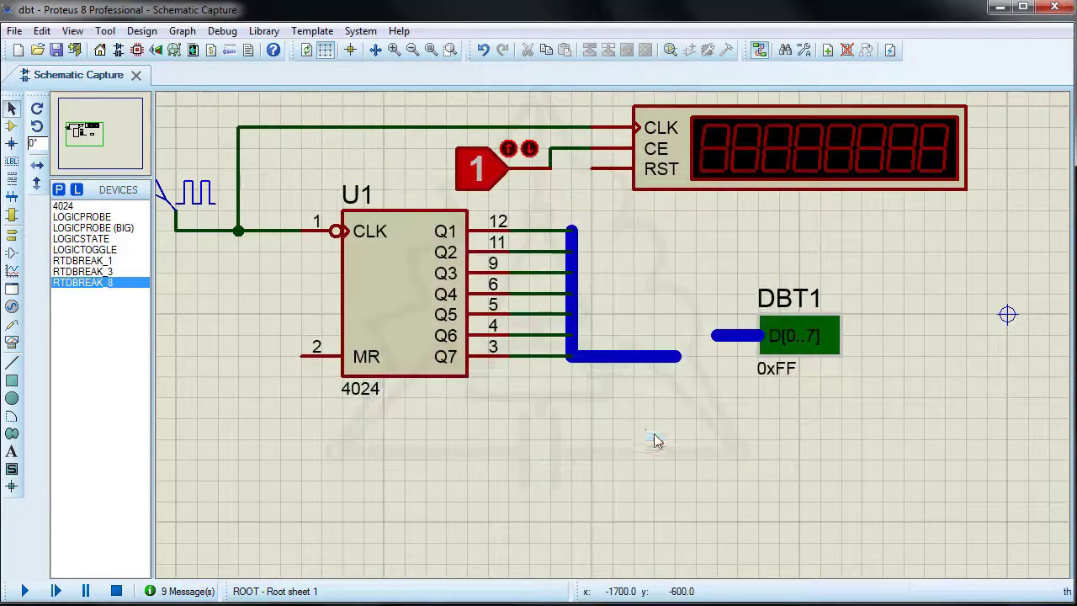
left_click(530, 231)
left_click(530, 251)
left_click(530, 272)
left_click(530, 294)
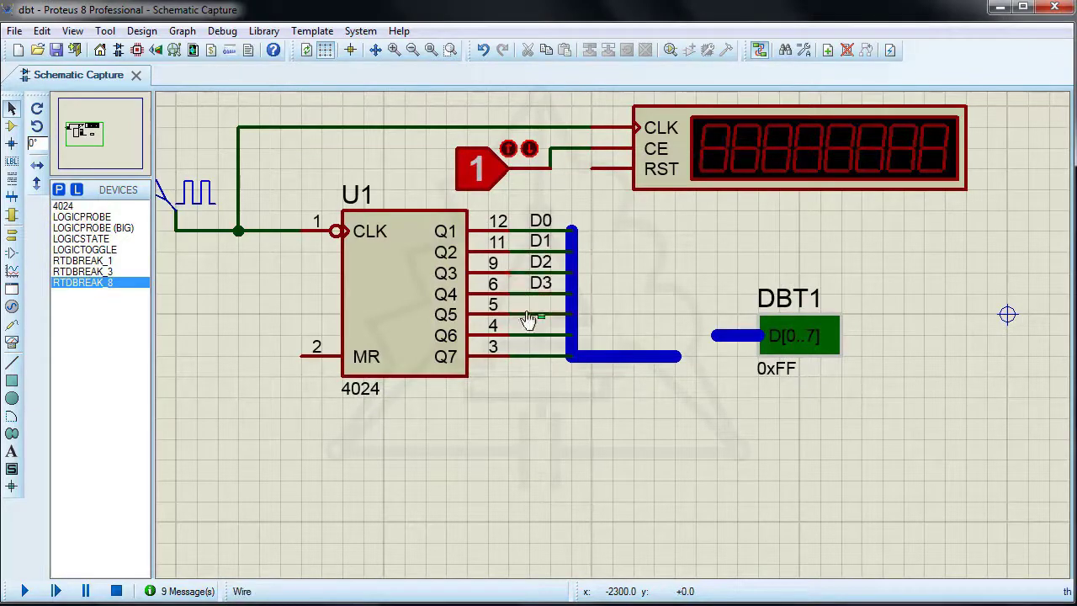
left_click(530, 314)
left_click(530, 335)
left_click(530, 356)
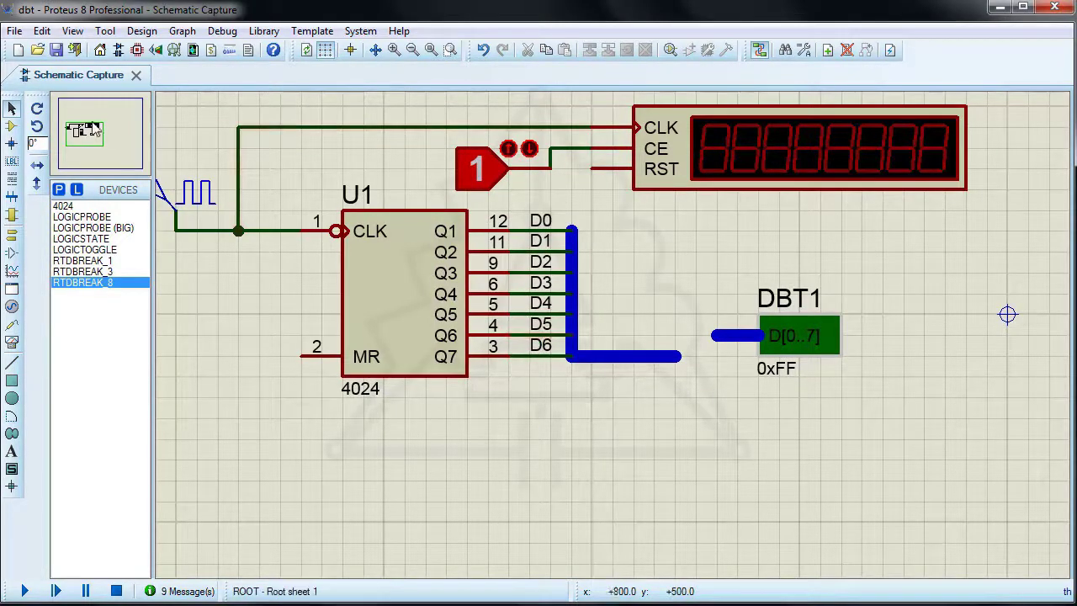
Add the wire label D[0..7] to the horizontal segment of the bus
left_click(12, 160)
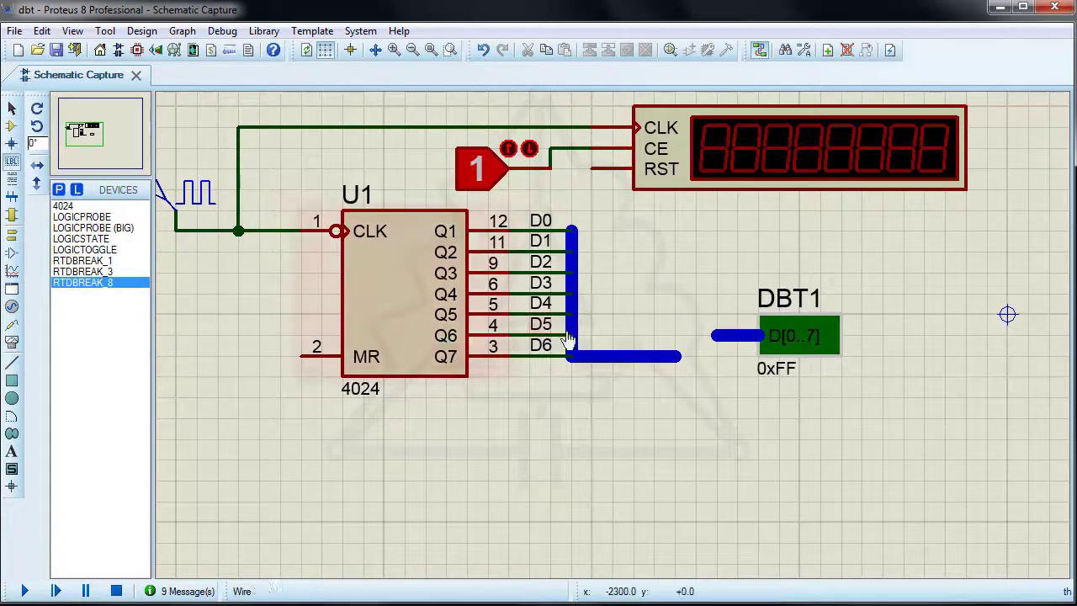
left_click(627, 356)
type("D[0..7")
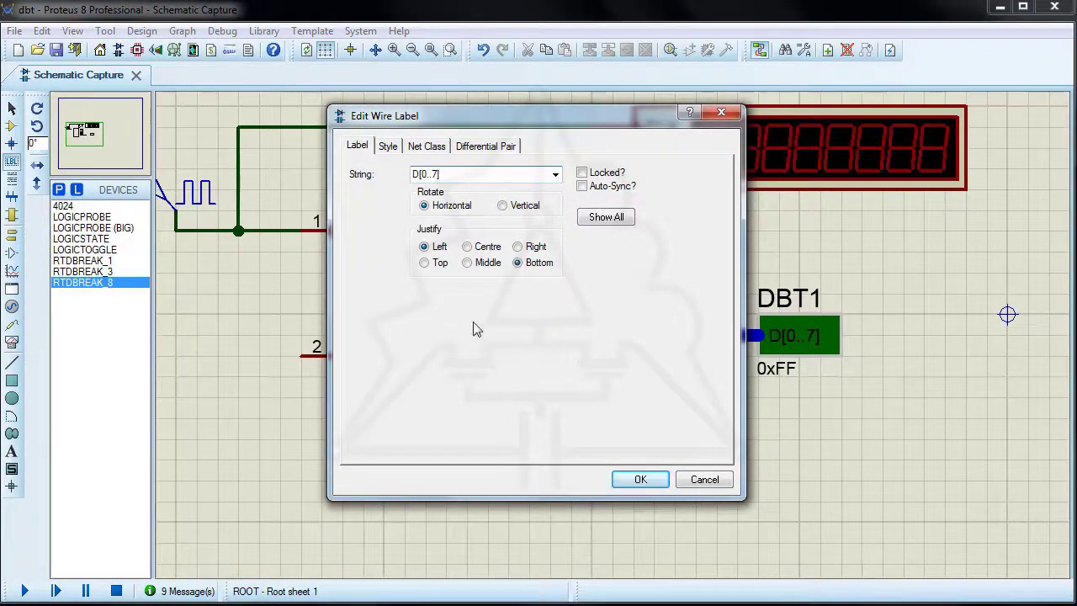
left_click(639, 479)
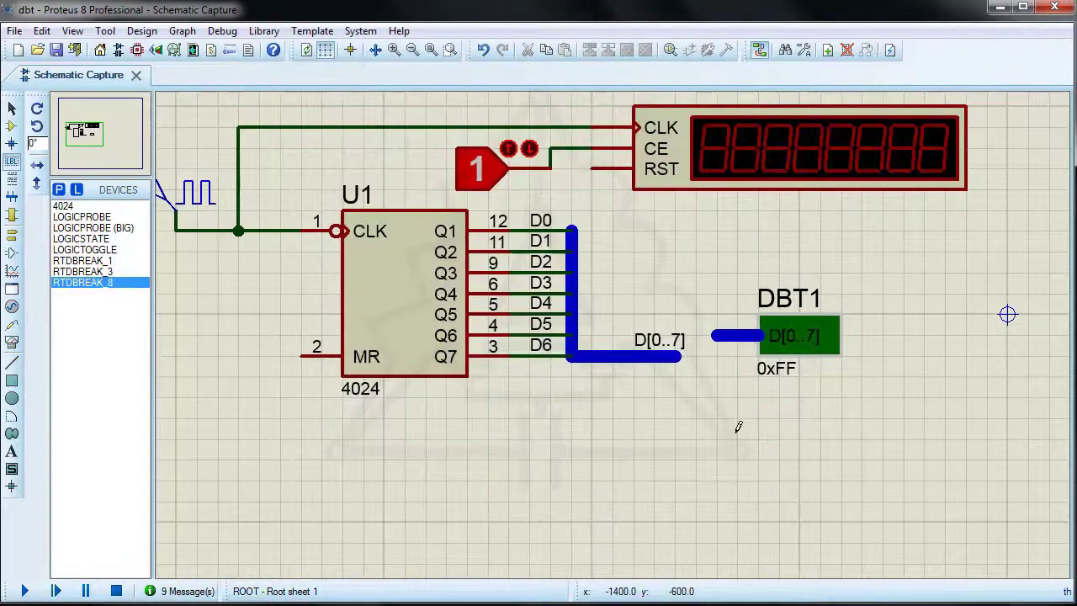
Move the 8-bit breakpoint generator further right, level with the horizontal bus, and connect its bus pin to the D[0..7] segment
left_click_drag(717, 249, 867, 414)
left_click_drag(834, 354, 885, 353)
left_click(771, 400)
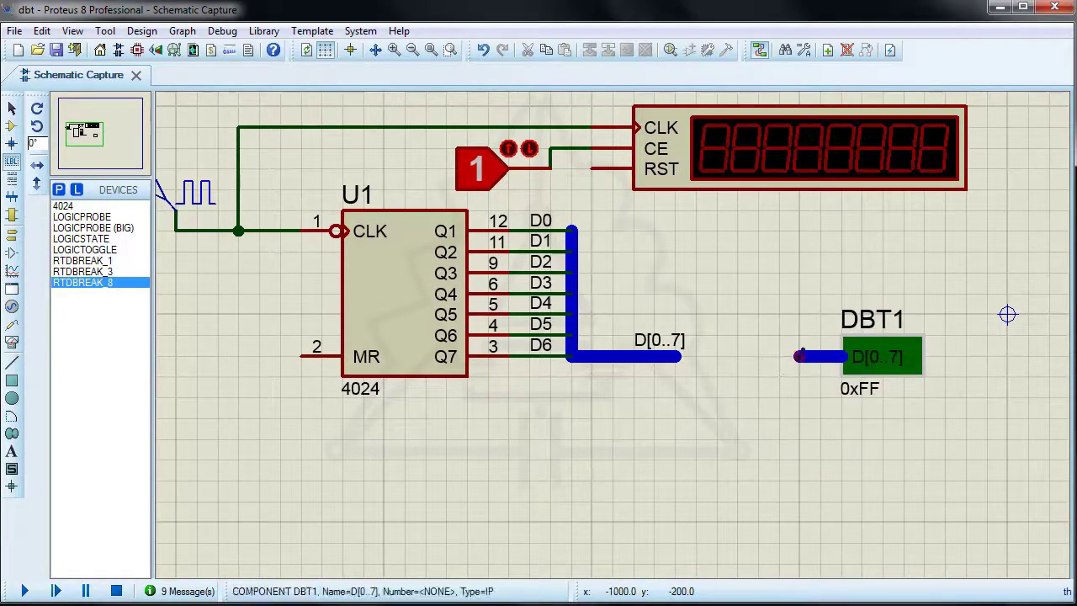
left_click(801, 355)
left_click(680, 356)
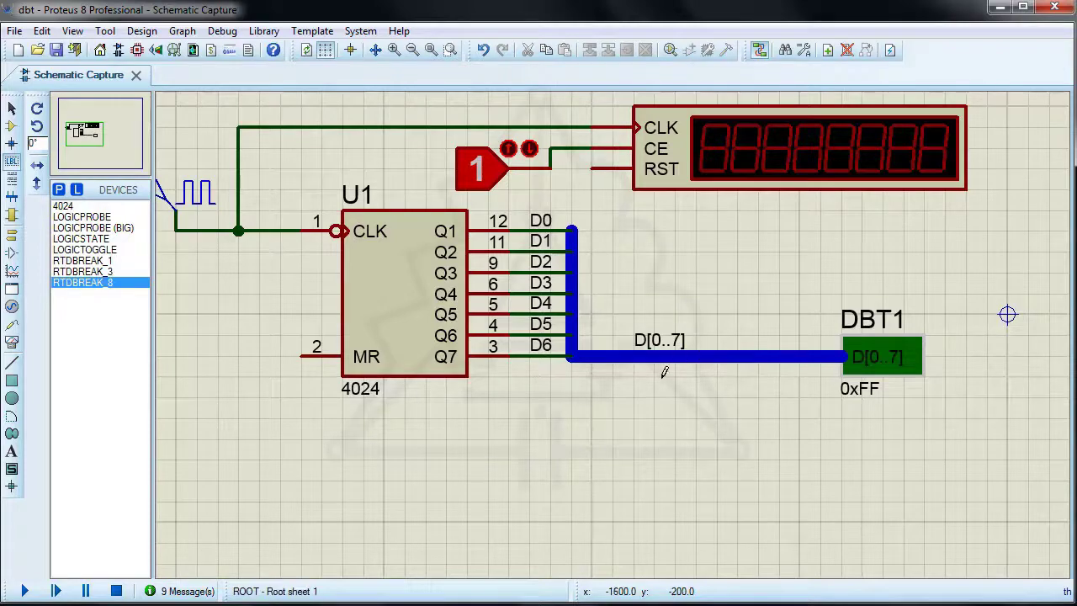
Set the 8-bit breakpoint generator's trigger value to 0x0F and run the simulation
double_click(894, 361)
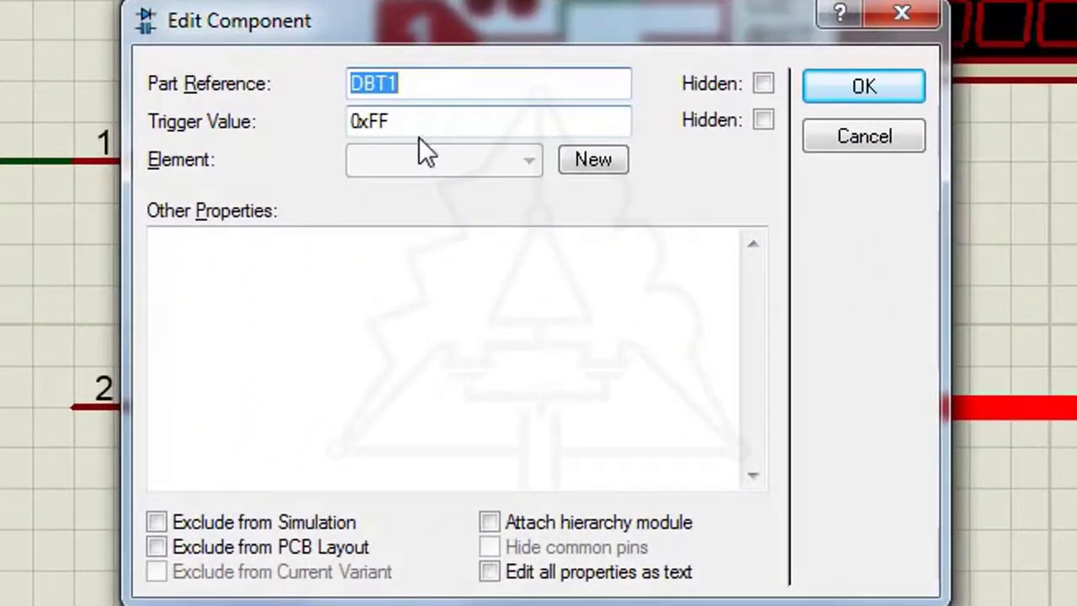
left_click(410, 116)
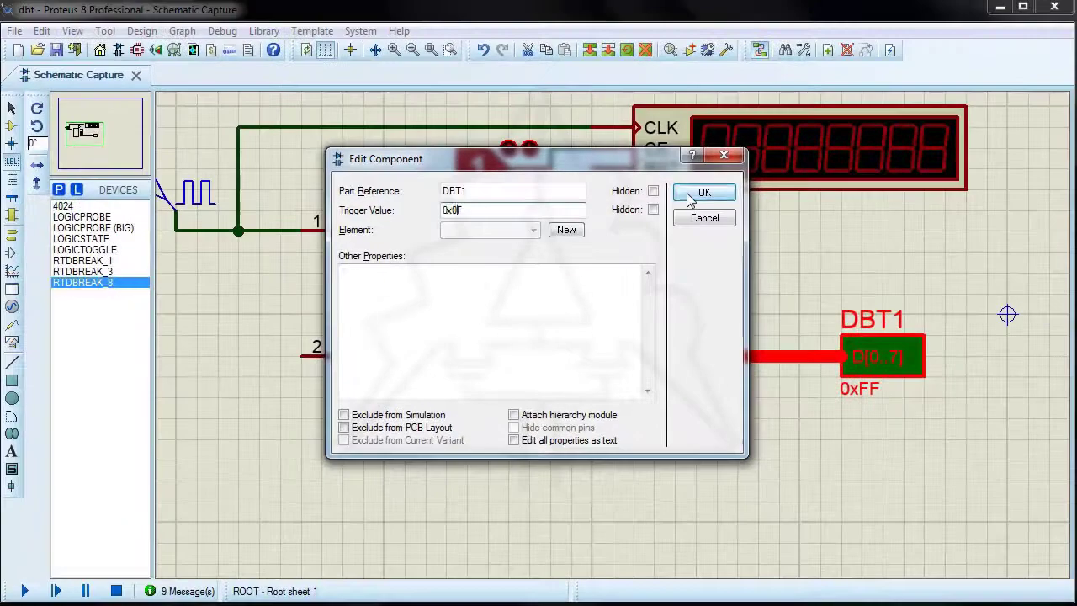
left_click(865, 86)
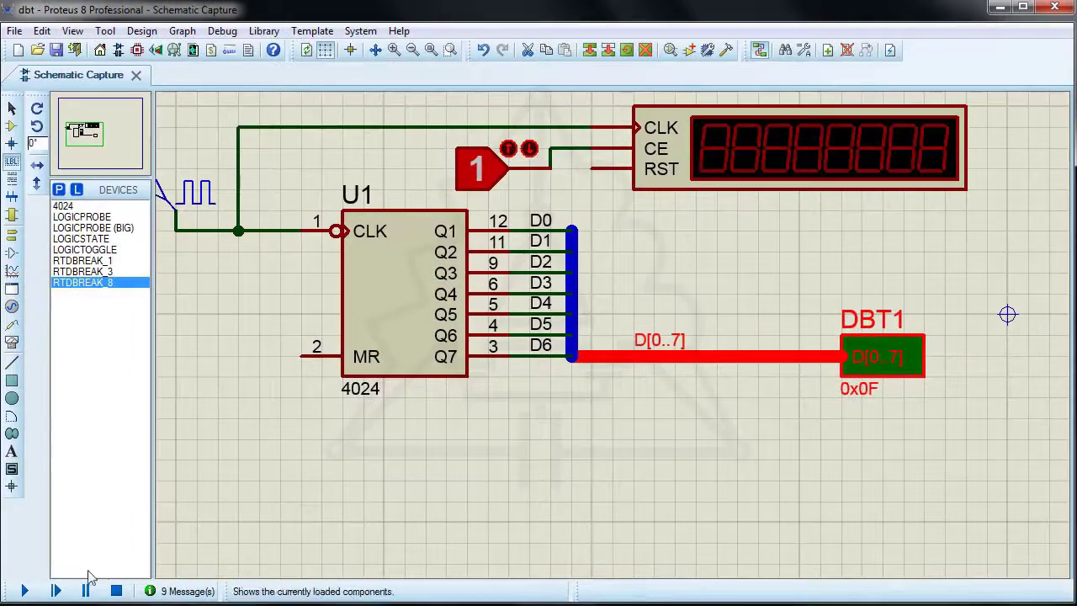
left_click(24, 590)
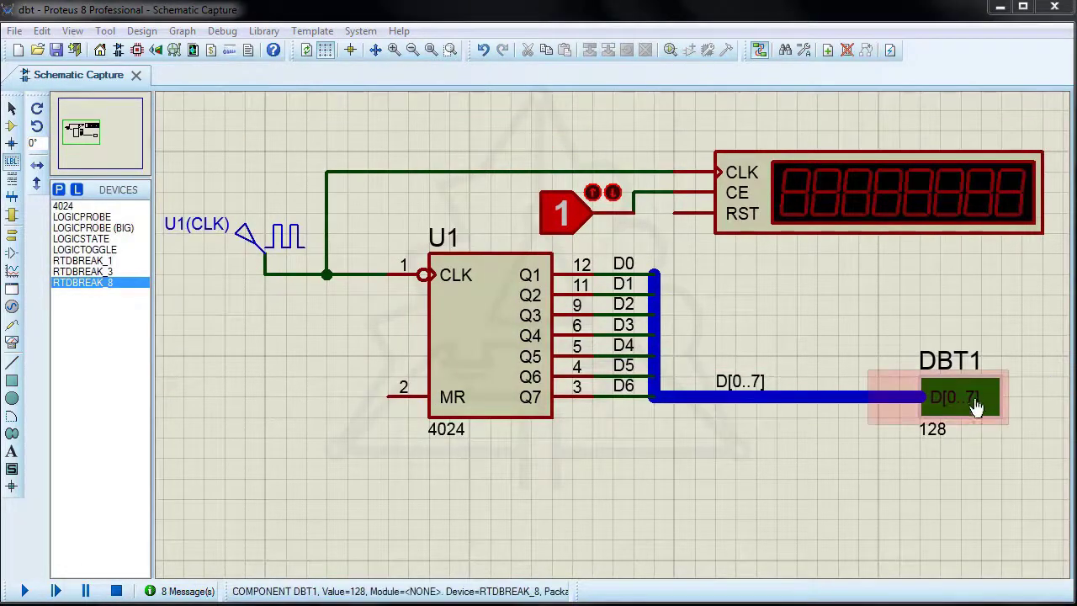
Delete the 8-bit breakpoint generator together with the horizontal bus segment connected to it
right_click(974, 401)
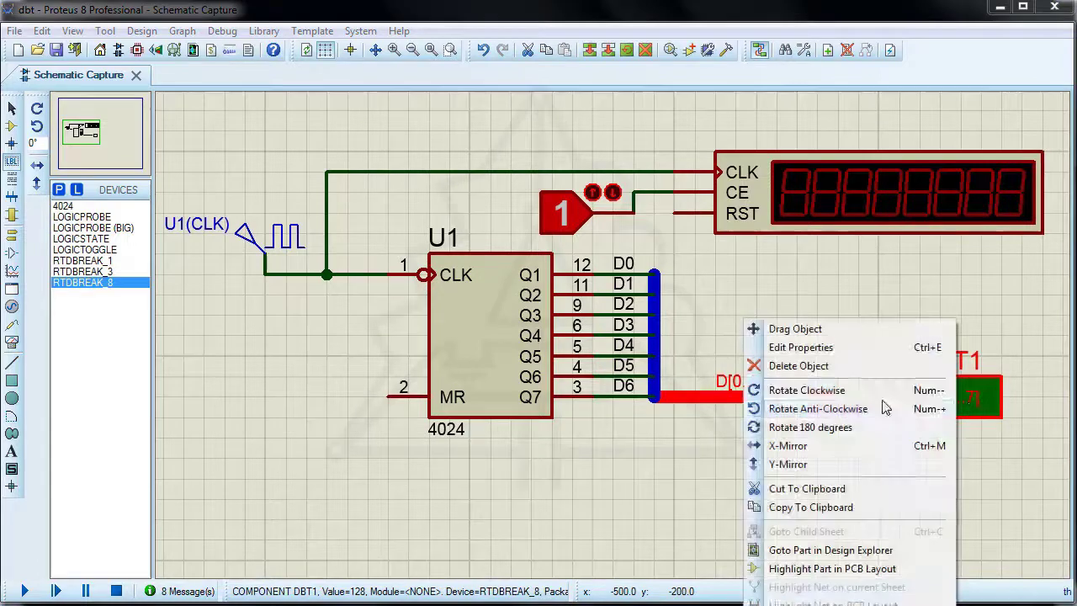
left_click(785, 369)
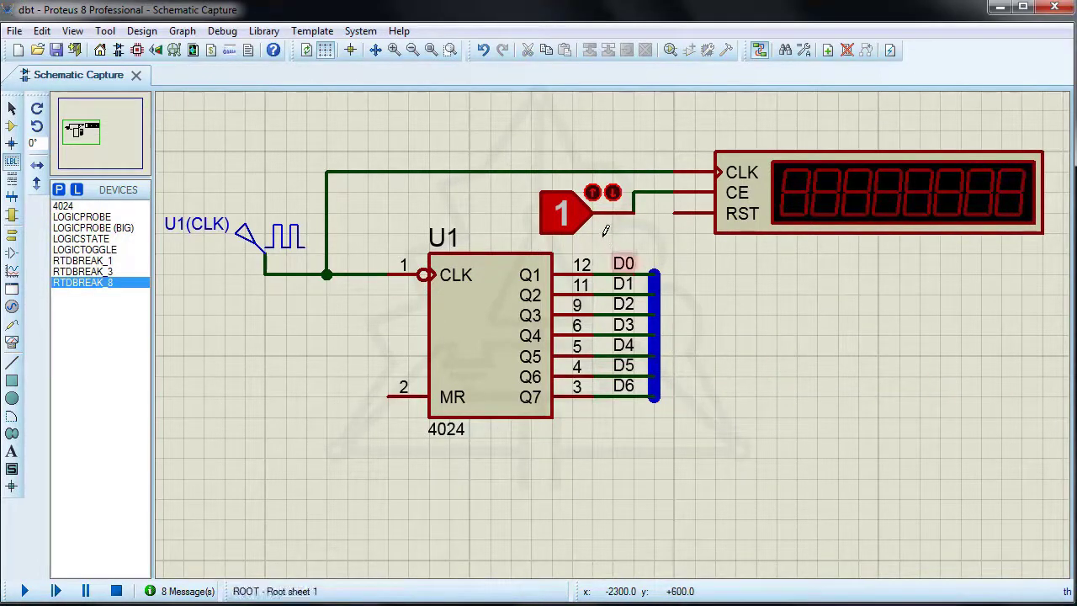
left_click_drag(616, 271, 637, 294)
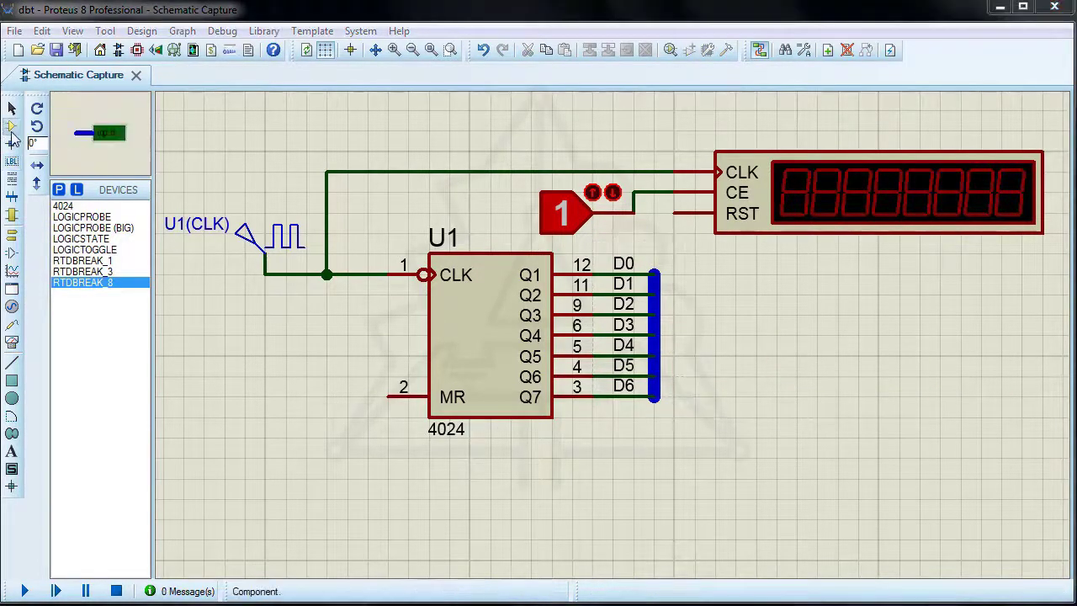
Add the RTIBREAK current breakpoint generator and RTIMON current monitor from the Debugging Tools category to the device list
left_click(12, 128)
left_click(59, 190)
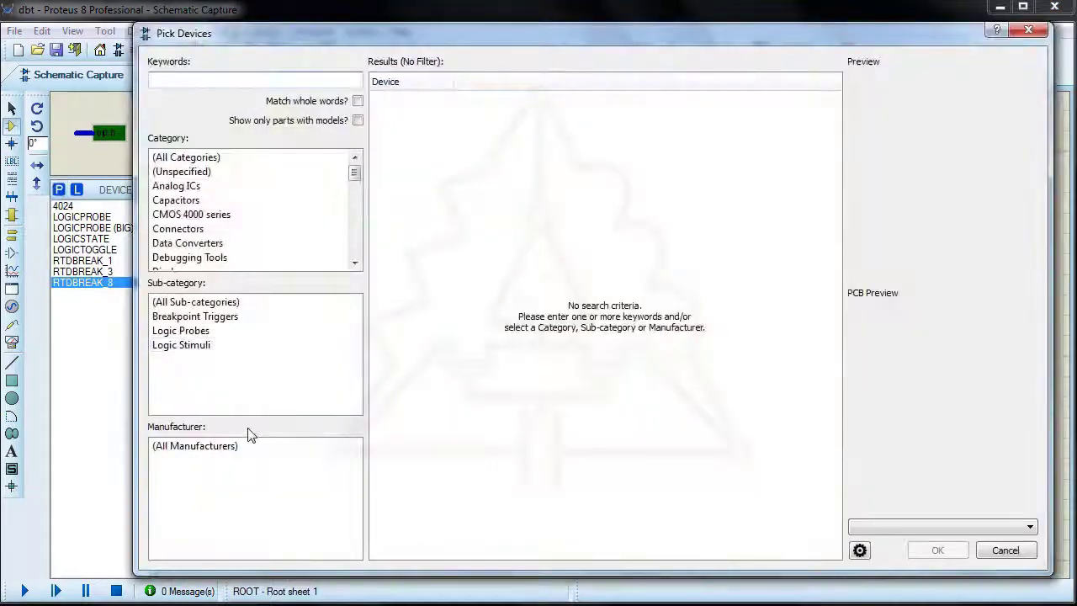
left_click(200, 260)
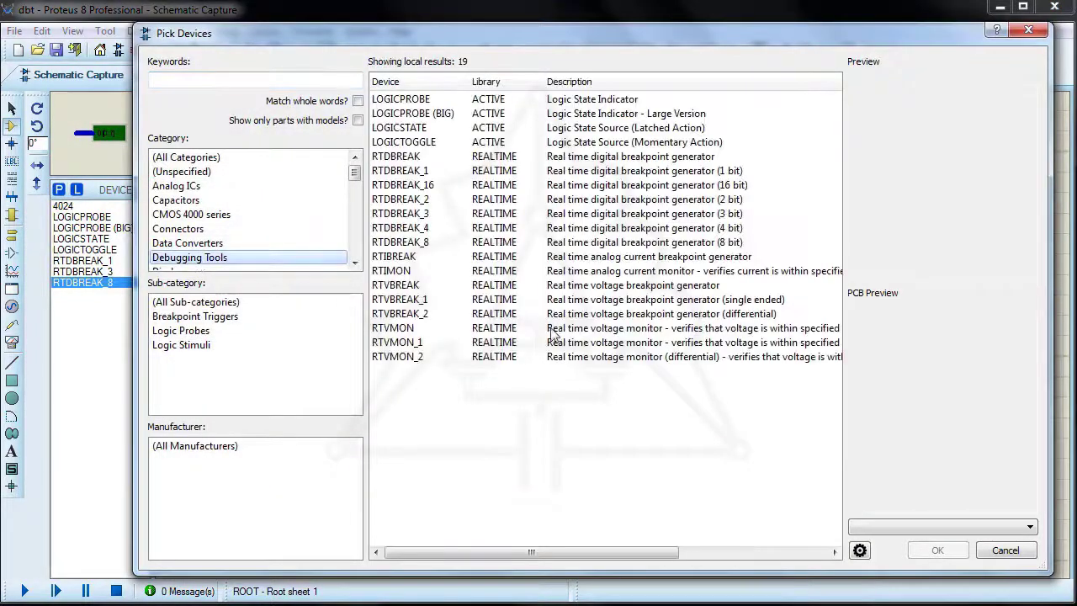
left_click(654, 263)
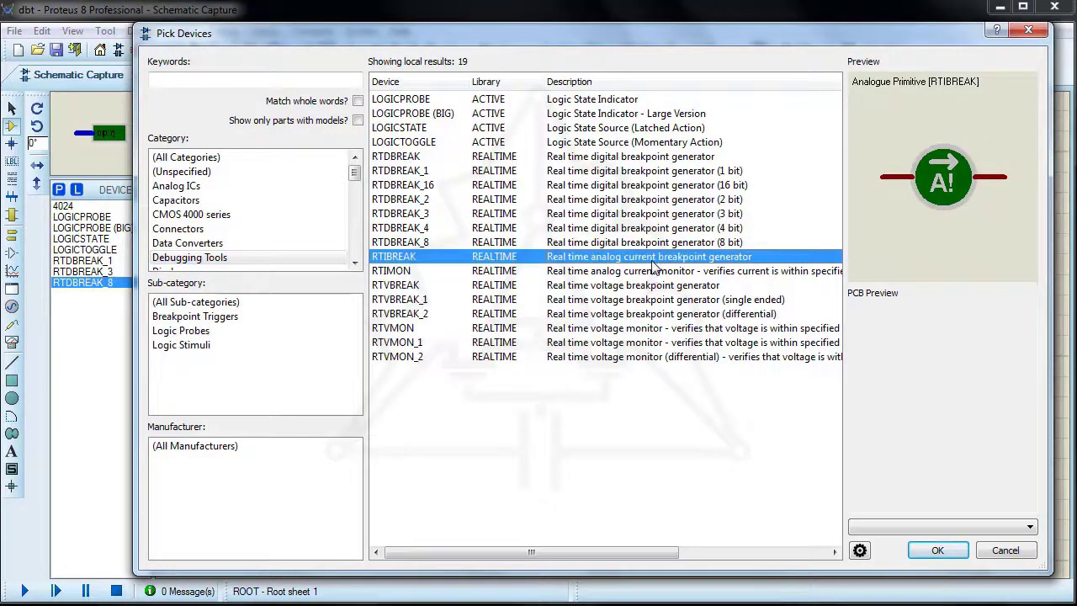
double_click(652, 259)
left_click(655, 271)
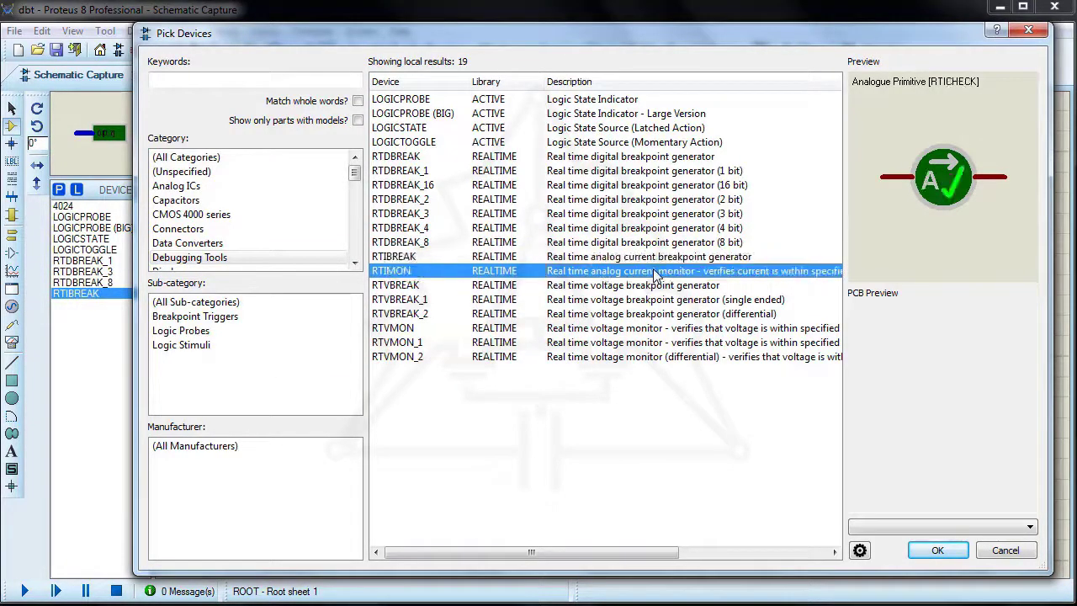
double_click(655, 273)
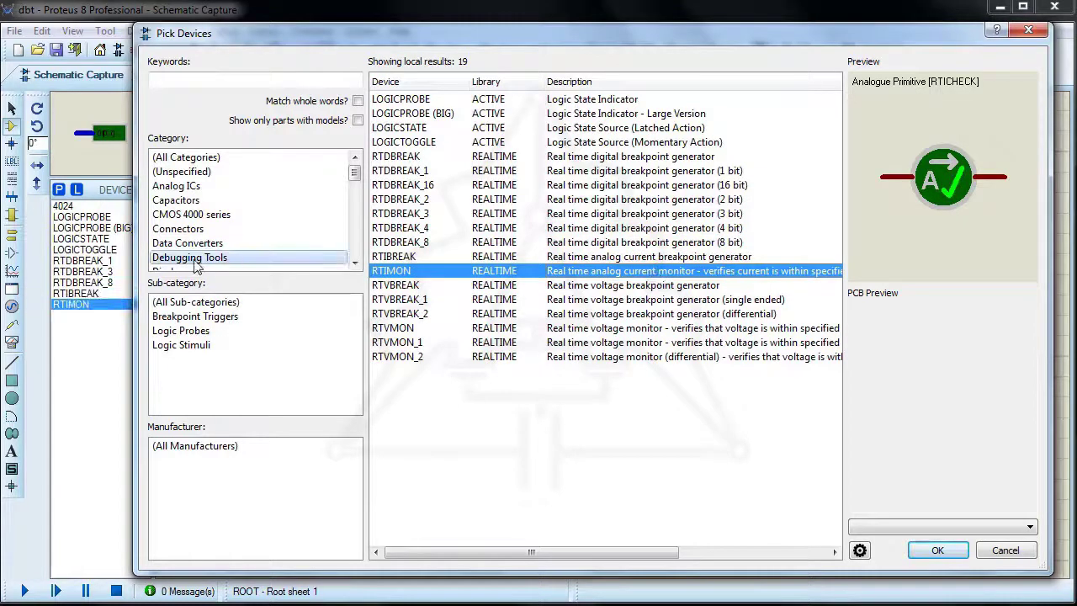
Add the 120R 0.6W metal film resistor MINRES120R from the Resistors category to the device list
scroll(202, 252, "down", 4)
left_click_drag(360, 207, 361, 214)
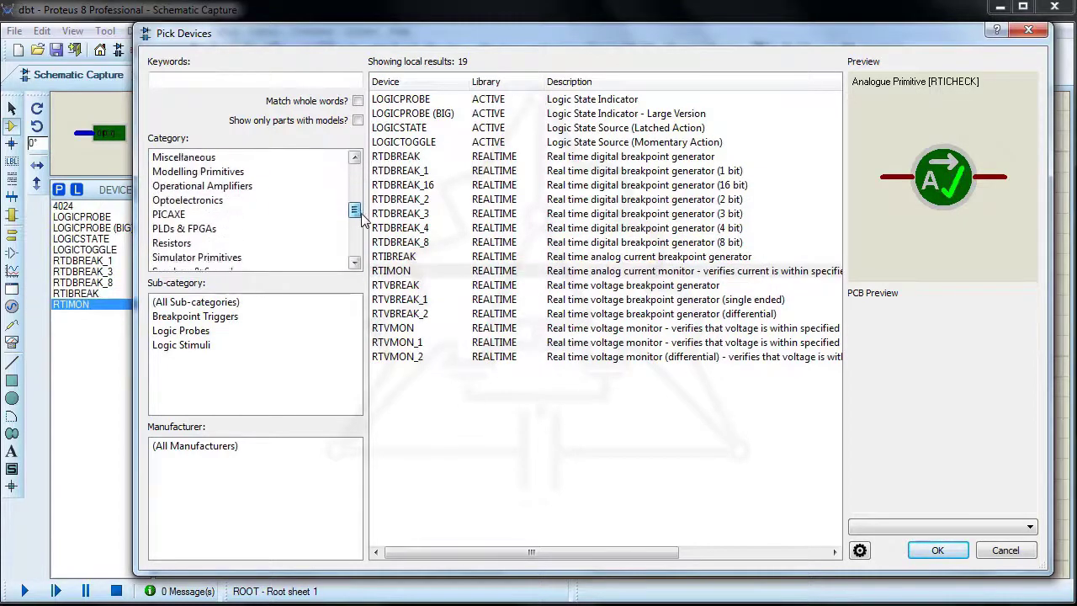
left_click(303, 243)
left_click(190, 317)
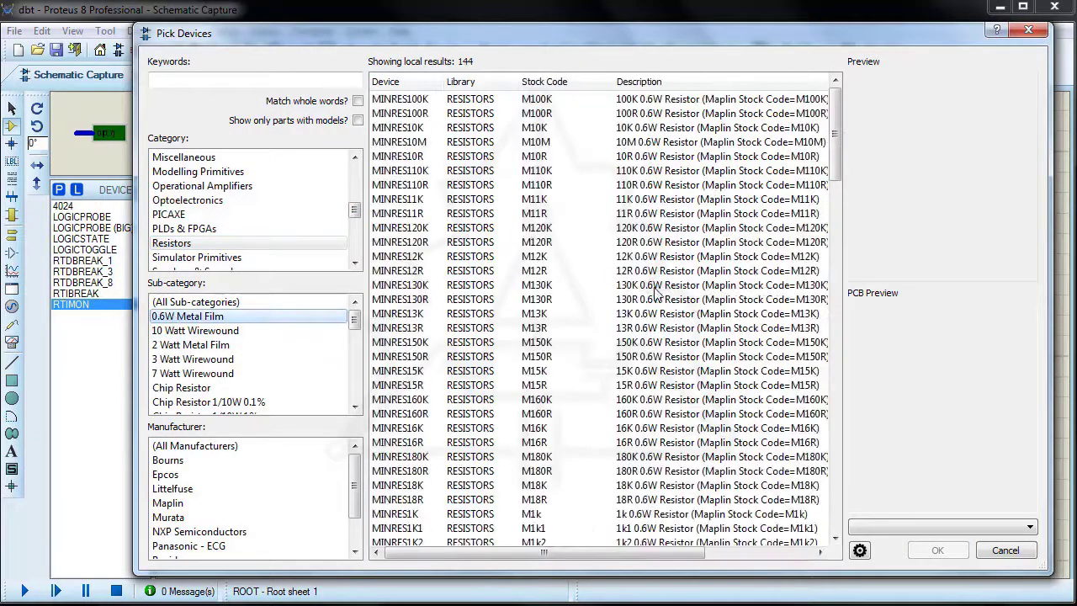
double_click(638, 244)
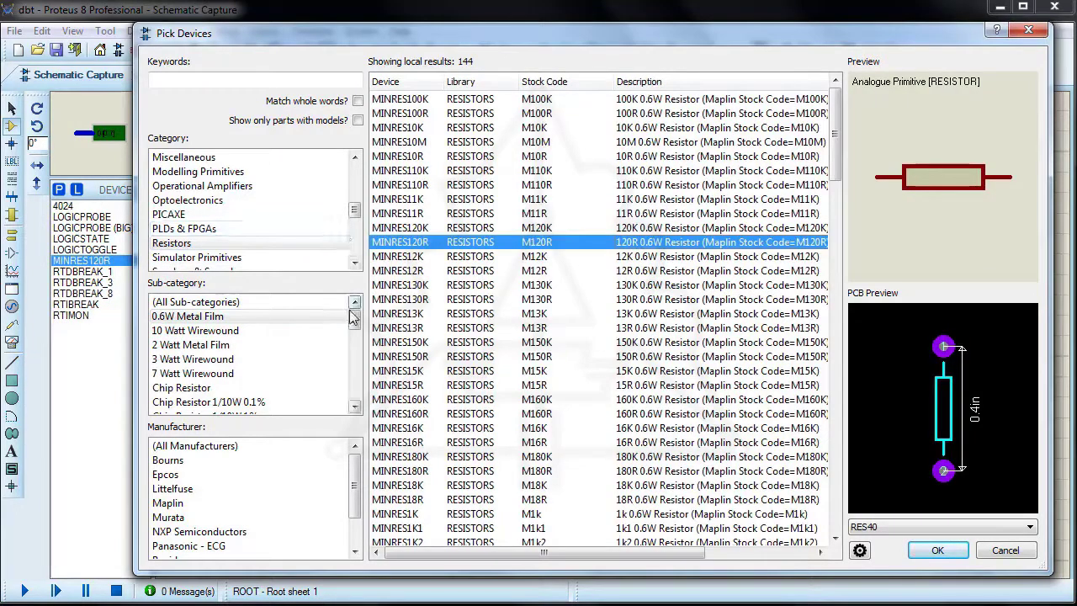
Add the variable resistor POT from the ACTIVE library to the device list and finish picking devices
left_click_drag(353, 315, 354, 402)
left_click(185, 387)
left_click_drag(835, 115, 835, 524)
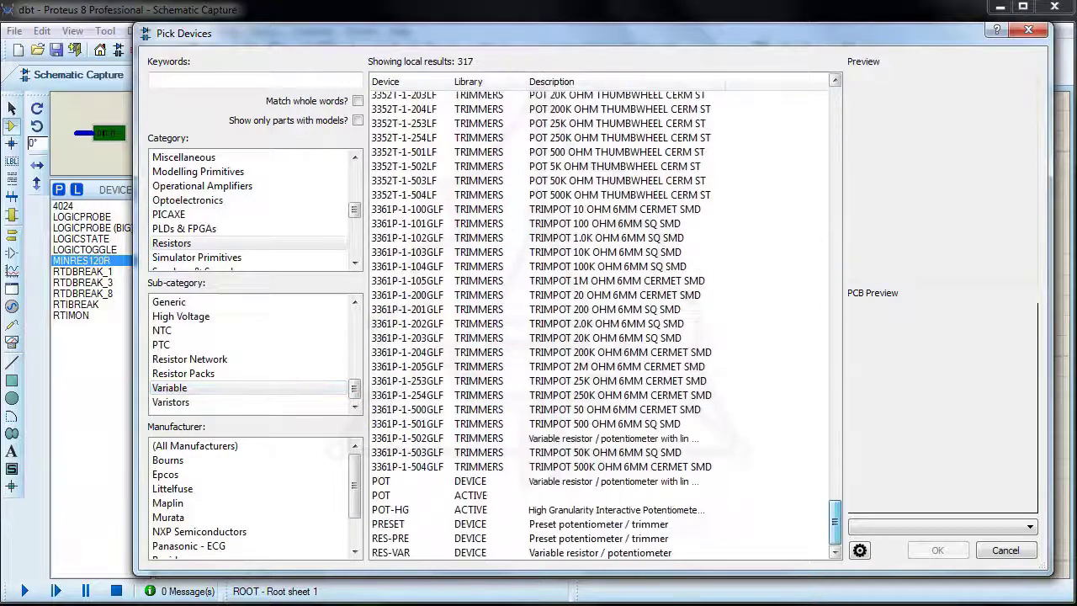
left_click(471, 495)
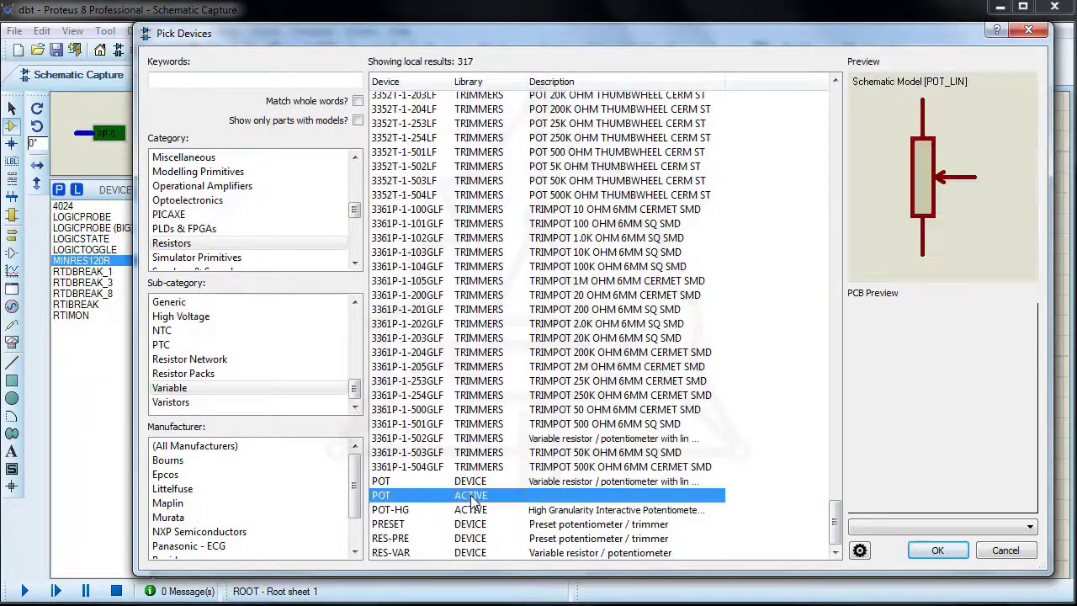
left_click(935, 551)
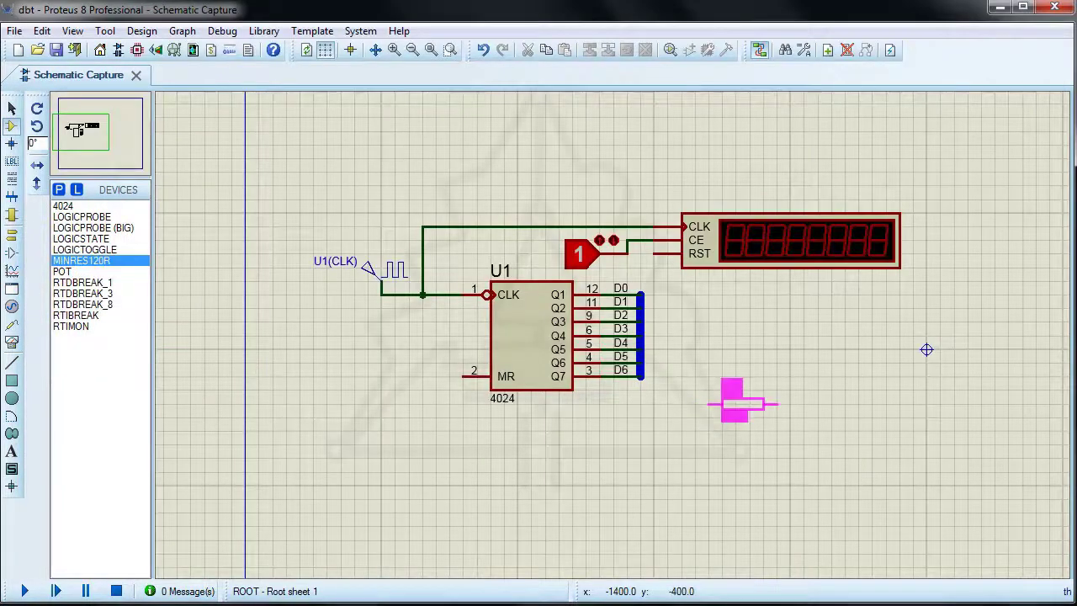
Place two MINRES120R resistors below the 4024 and the counter timer, and rotate the lower-right one to vertical
left_click(687, 444)
left_click(893, 527)
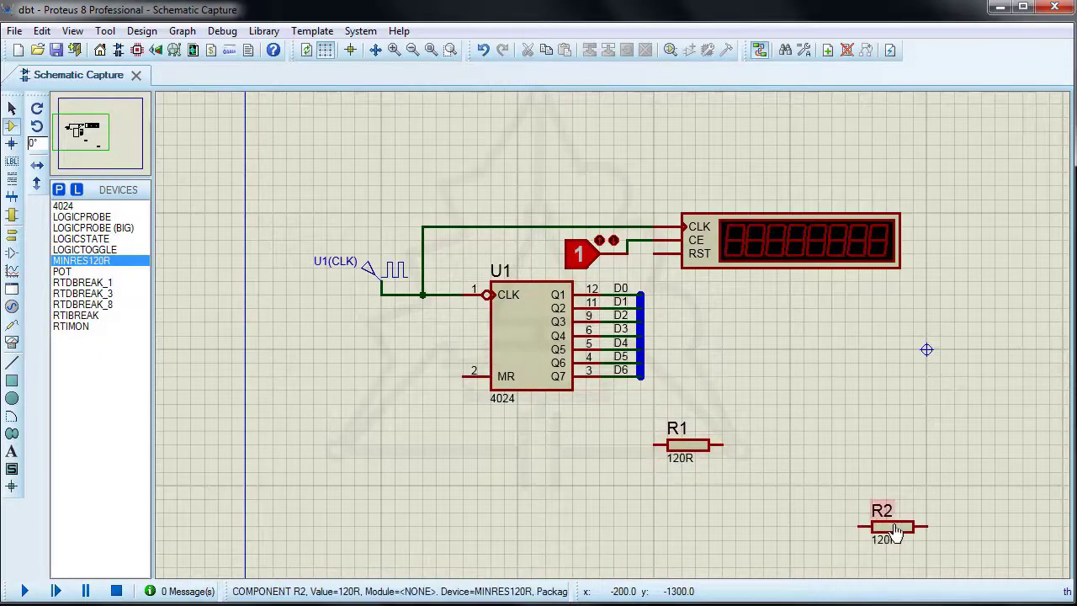
right_click(895, 528)
left_click(977, 113)
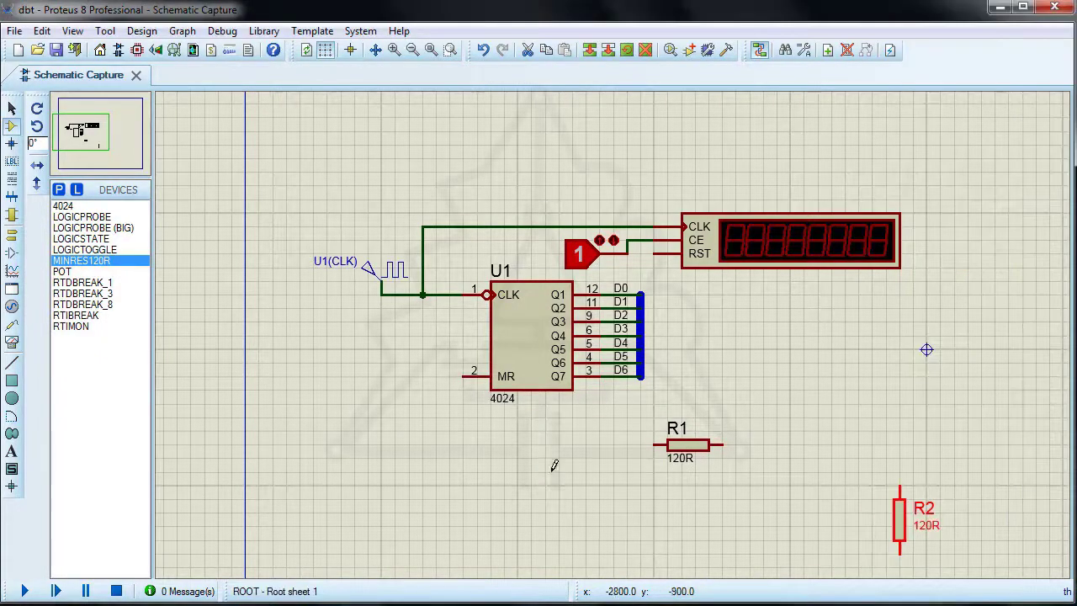
scroll(799, 498, "down", 1)
scroll(799, 498, "up", 1)
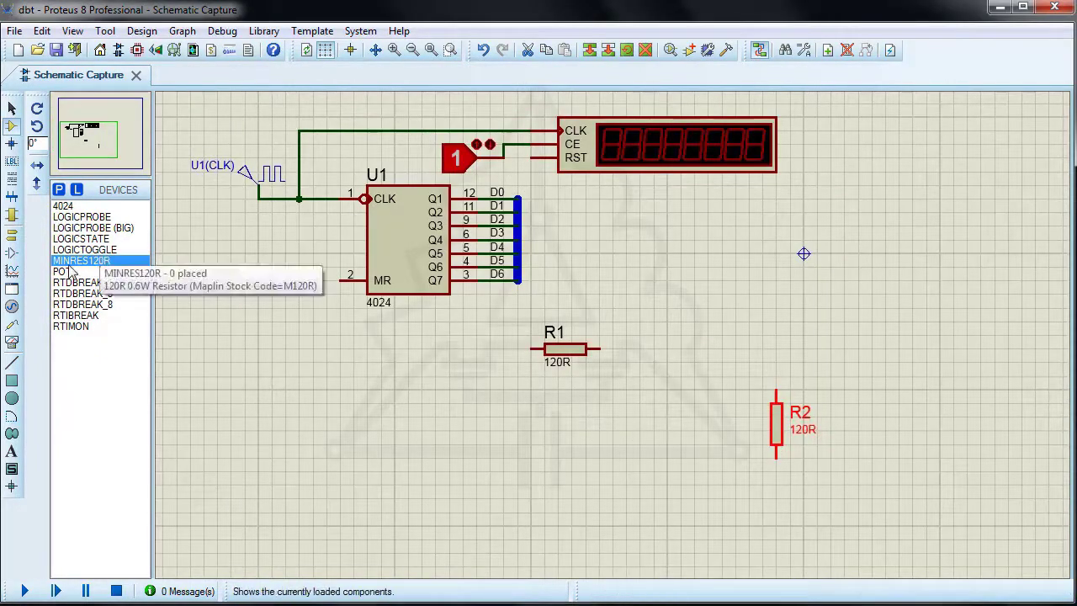
Place a POT between the two resistors, rotate it to horizontal in line with R1, and hide its part reference
left_click(71, 272)
left_click(681, 336)
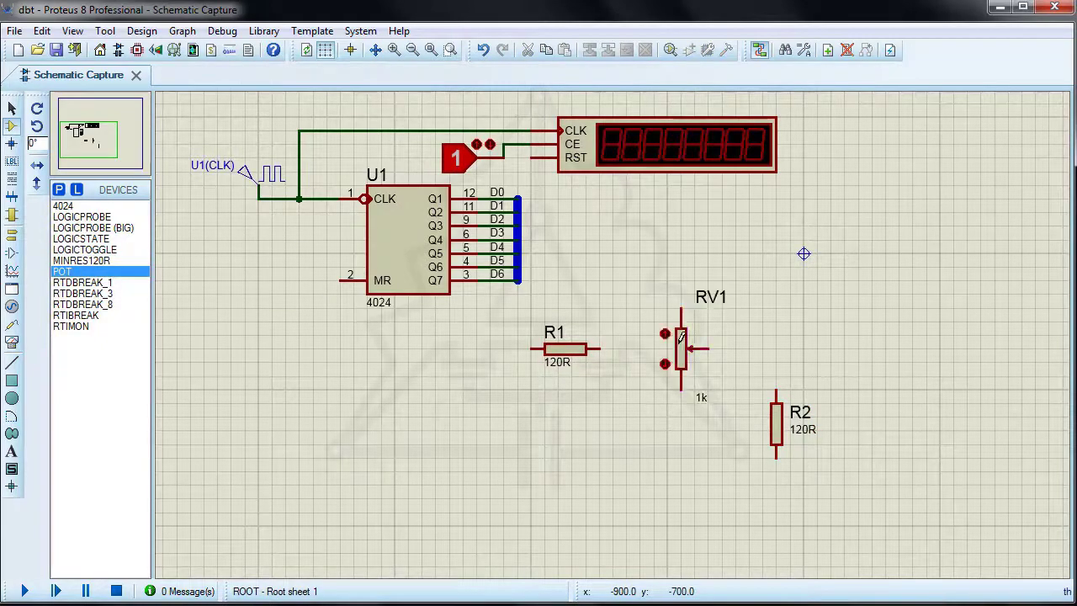
right_click(681, 341)
left_click(758, 347)
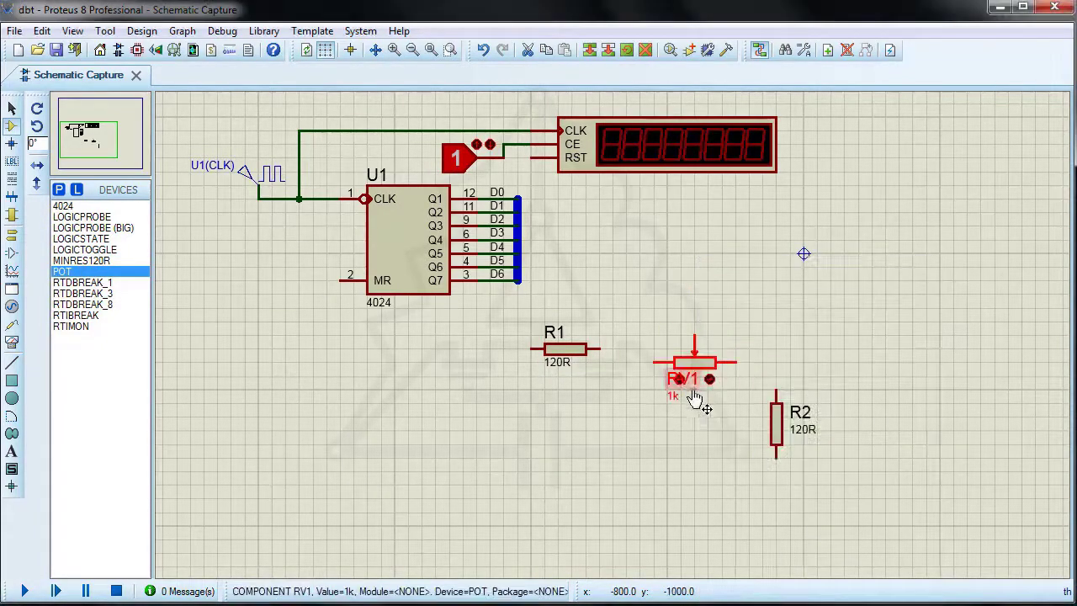
left_click_drag(696, 365, 707, 347)
right_click(707, 347)
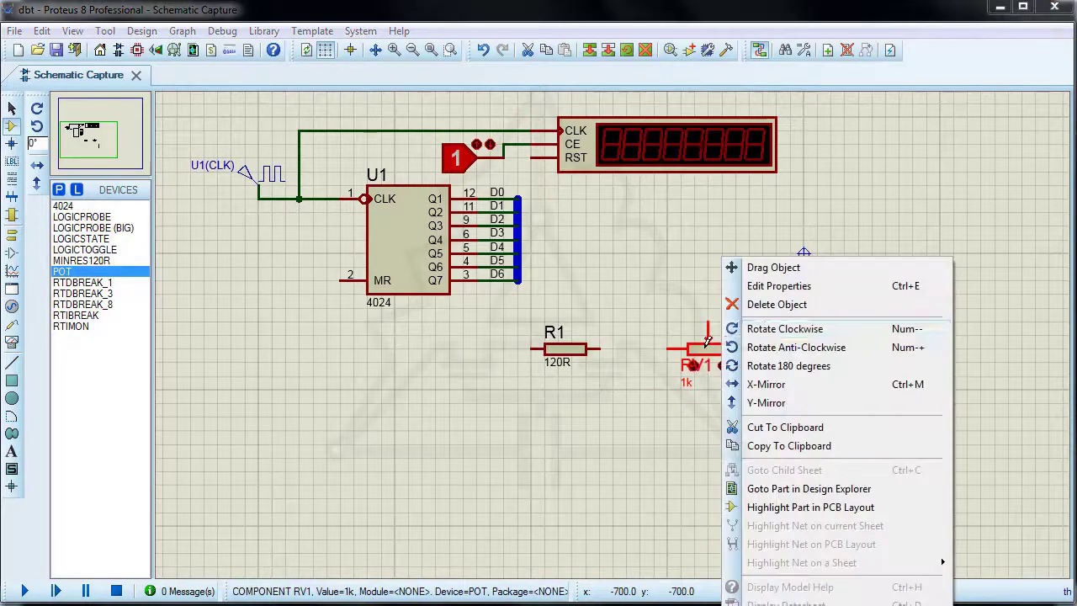
left_click(762, 286)
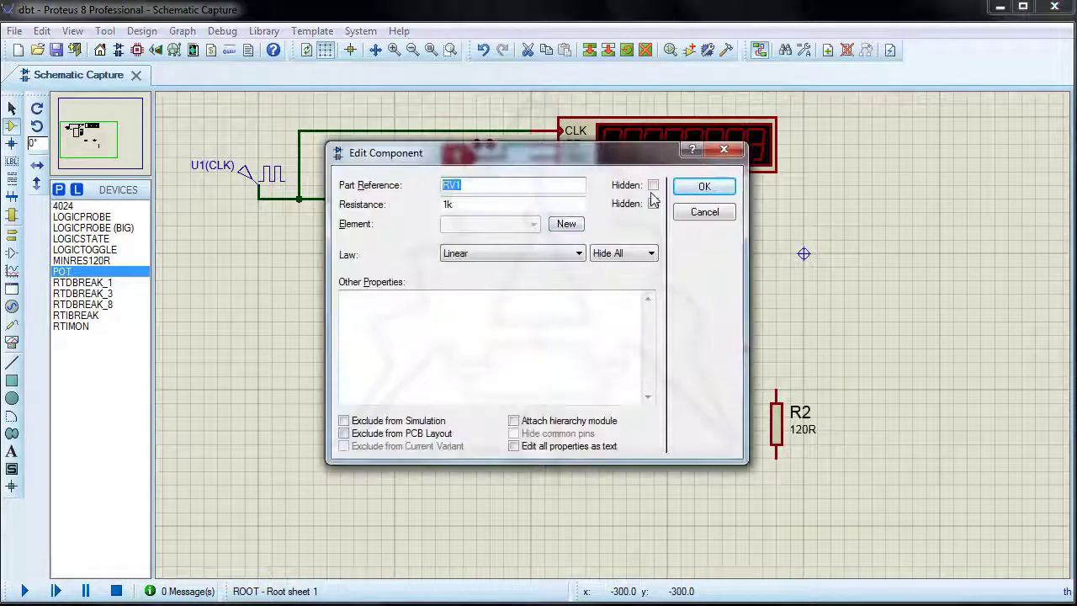
left_click(653, 185)
left_click(704, 186)
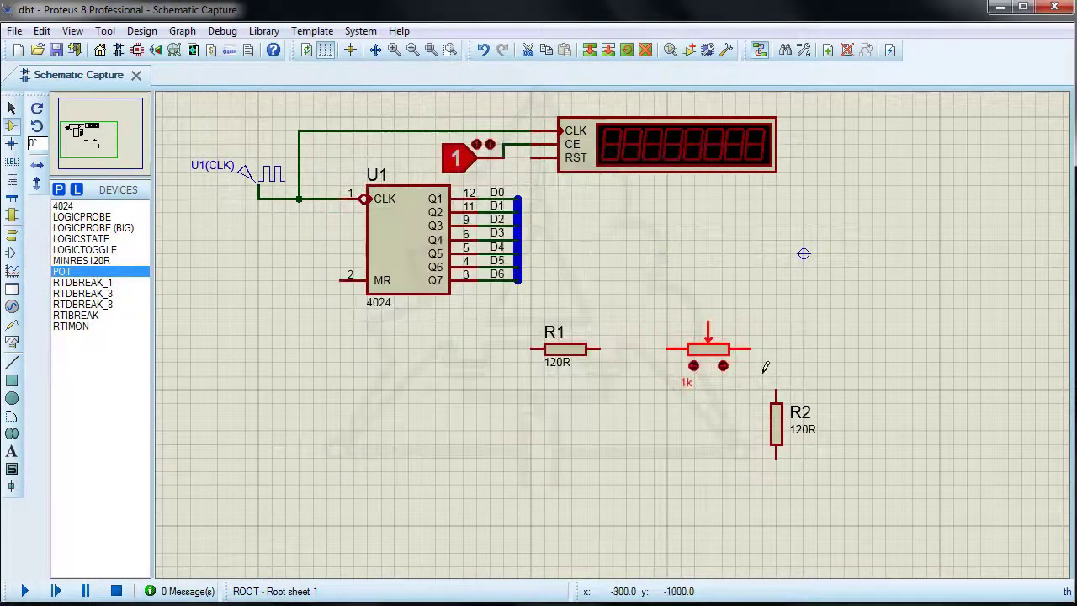
Wire the potentiometer in series between R1 and the upper end of R2
left_click(751, 349)
left_click(776, 387)
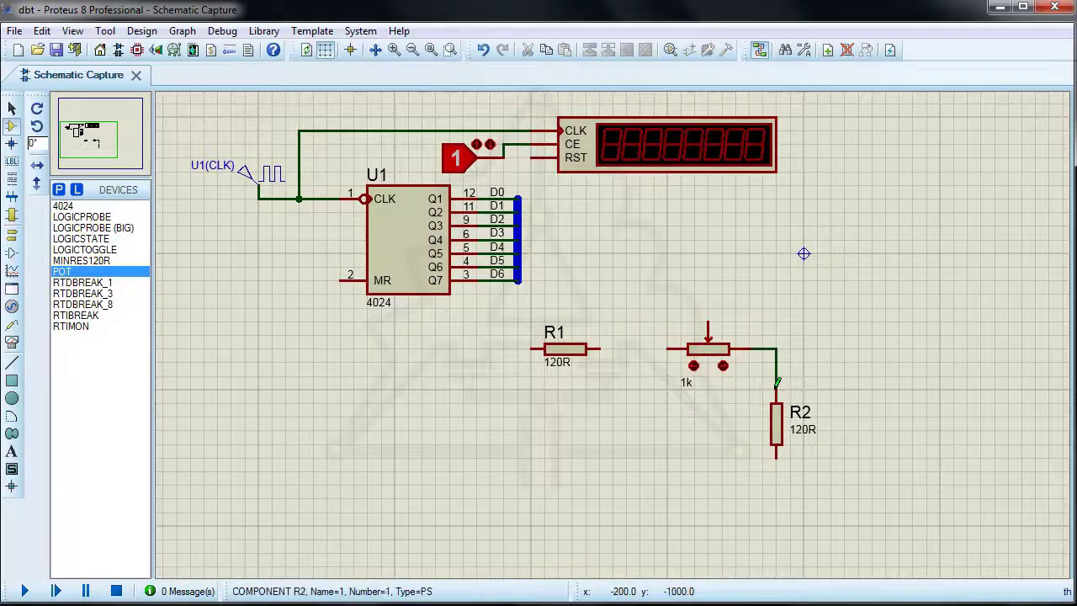
left_click(599, 348)
left_click(667, 348)
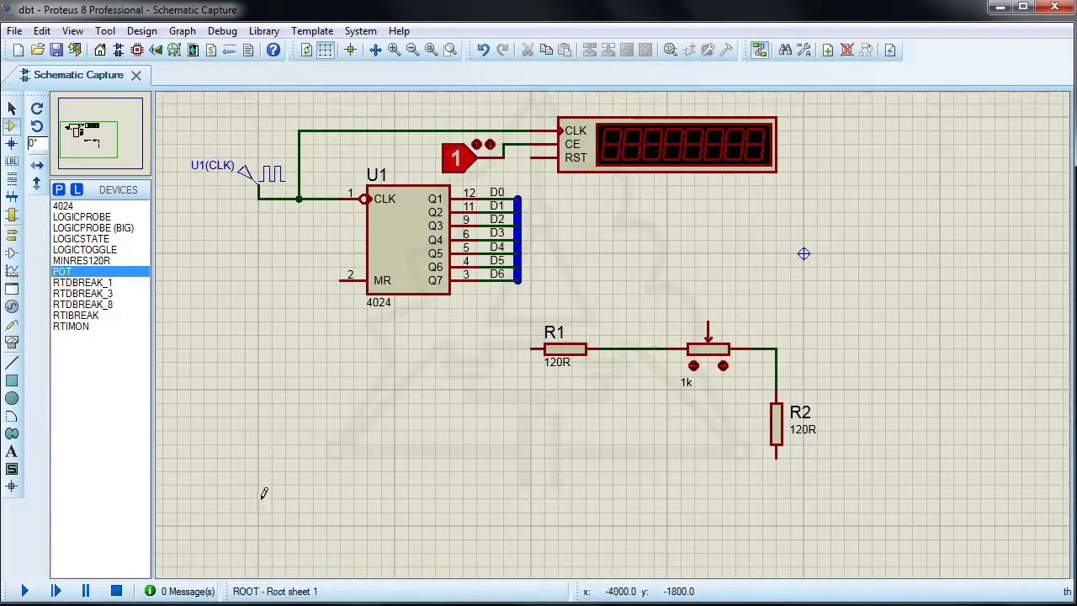
Place a GROUND terminal below R2 and wire it to R2's lower end
left_click(12, 234)
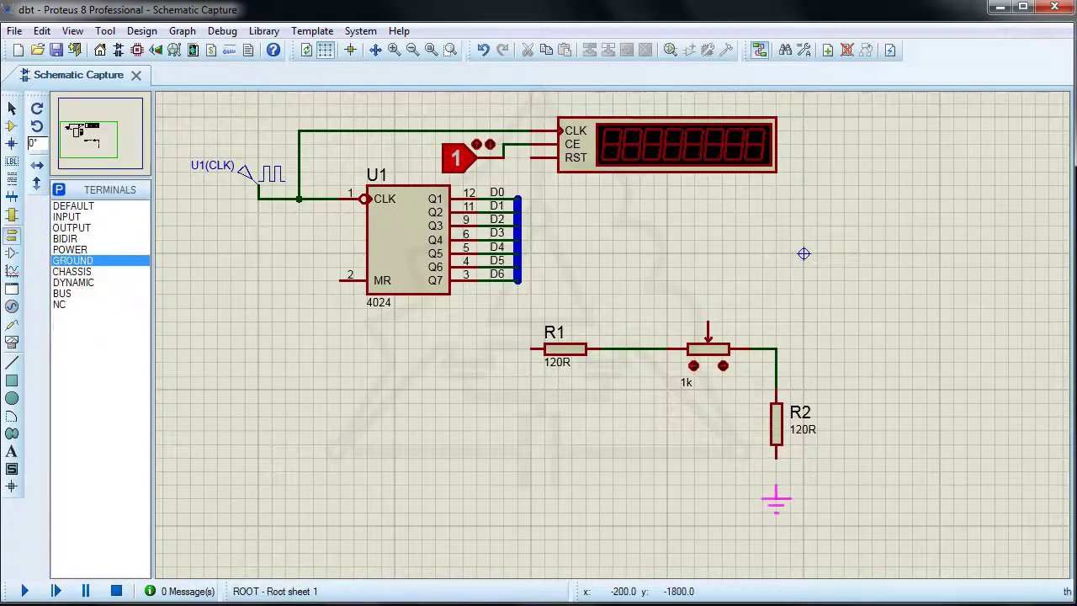
left_click(776, 499)
left_click(776, 459)
left_click(776, 485)
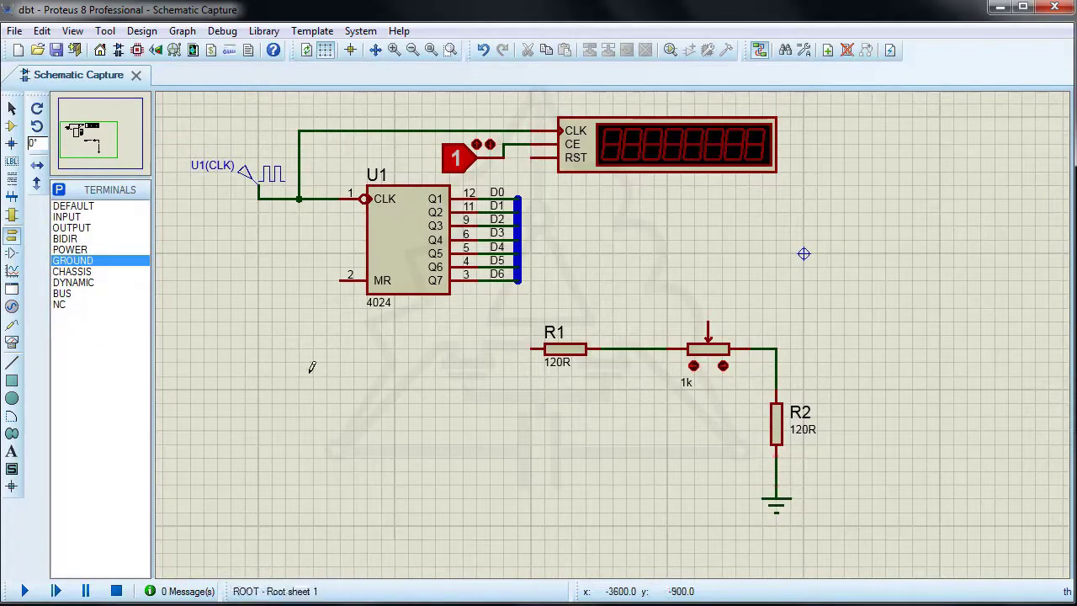
Place a DC generator to the left of R1 and wire it to R1's free end
left_click(12, 307)
left_click(425, 341)
left_click(436, 348)
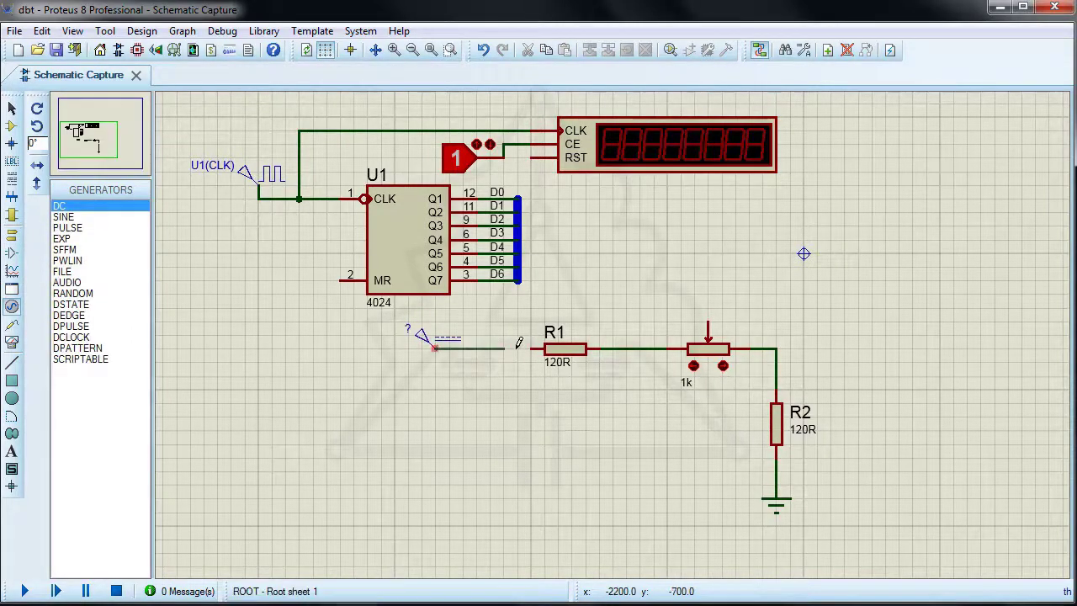
left_click(539, 348)
Set the DC generator's voltage to 1 V
double_click(423, 341)
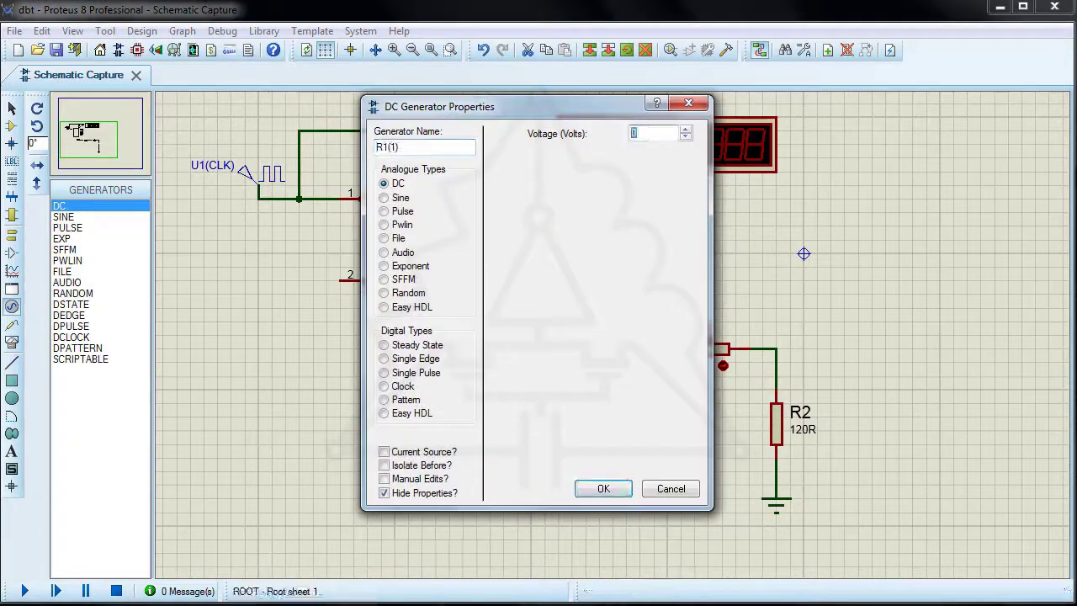
type("1")
left_click(603, 495)
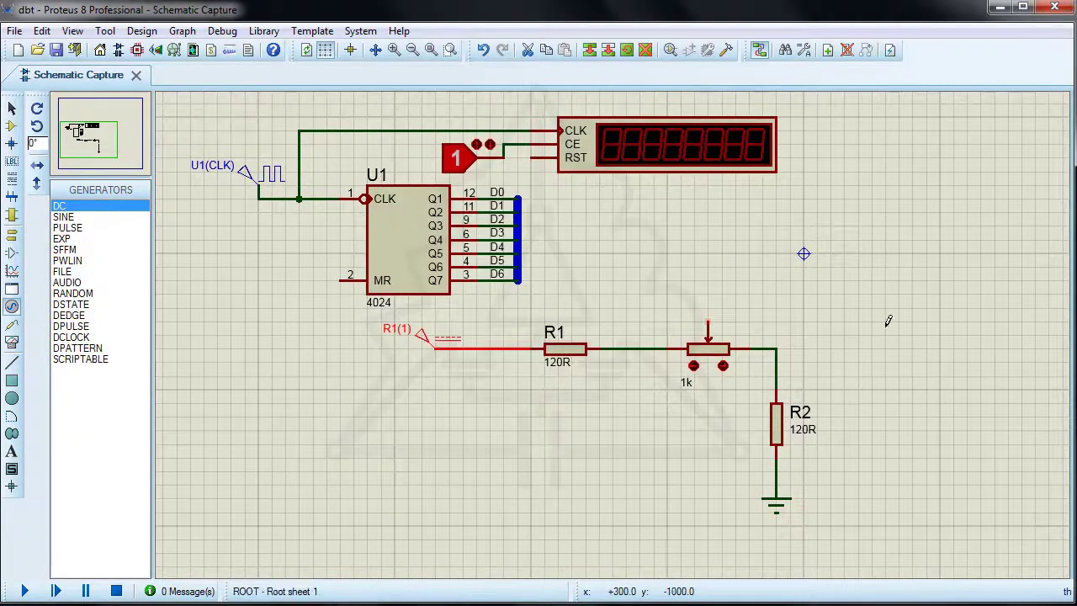
Shift R2 and its ground terminal together slightly to the right, keeping them wired to the potentiometer
left_click_drag(888, 318, 749, 539)
left_click_drag(781, 452, 805, 452)
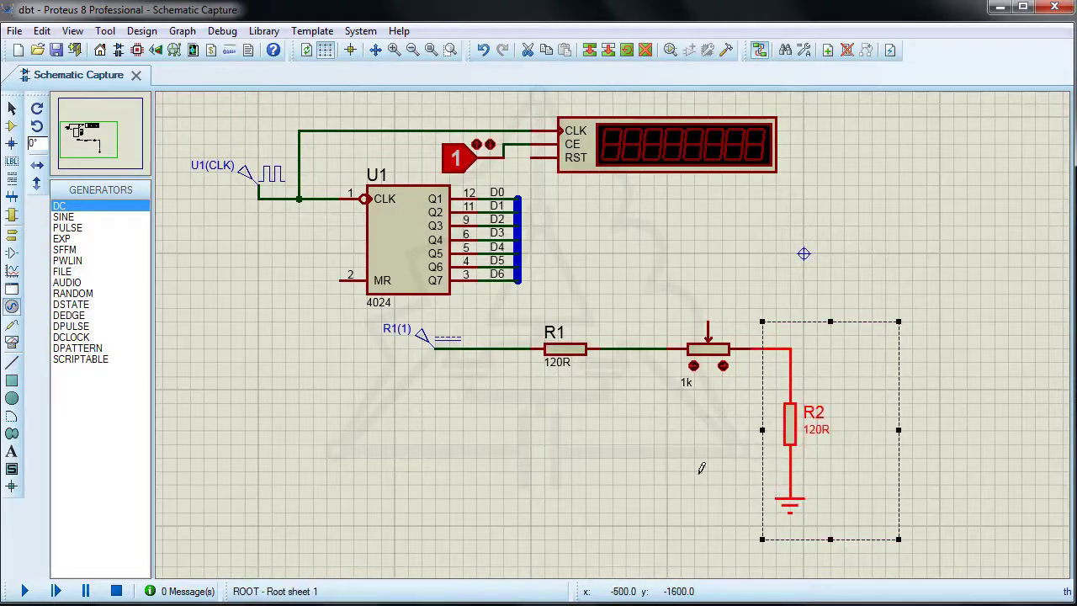
left_click(698, 464)
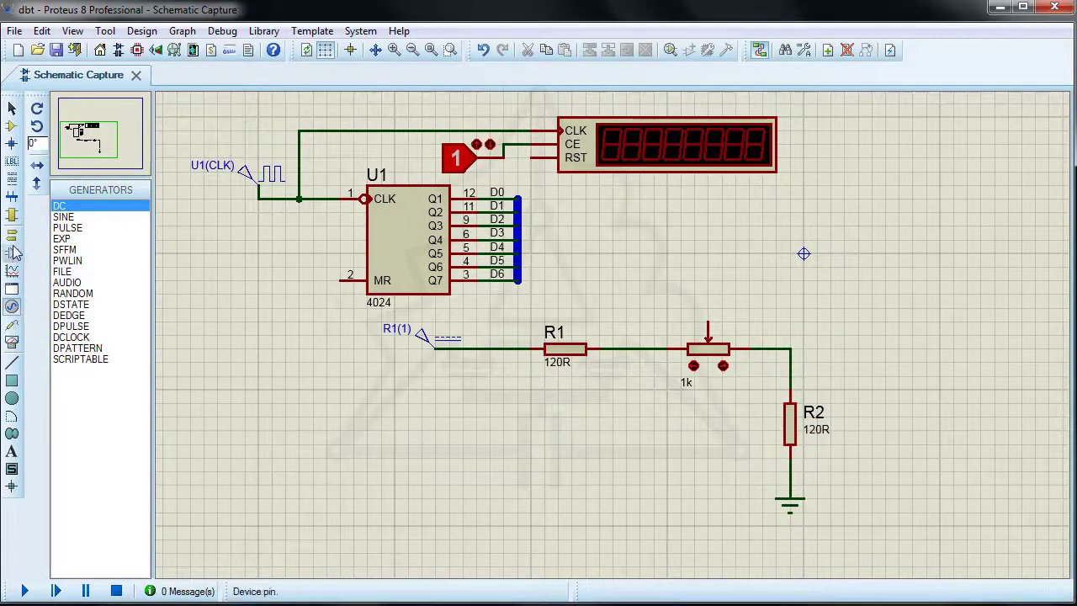
Place a CURRENT probe on the wire between the potentiometer and R2
left_click(11, 324)
left_click(74, 217)
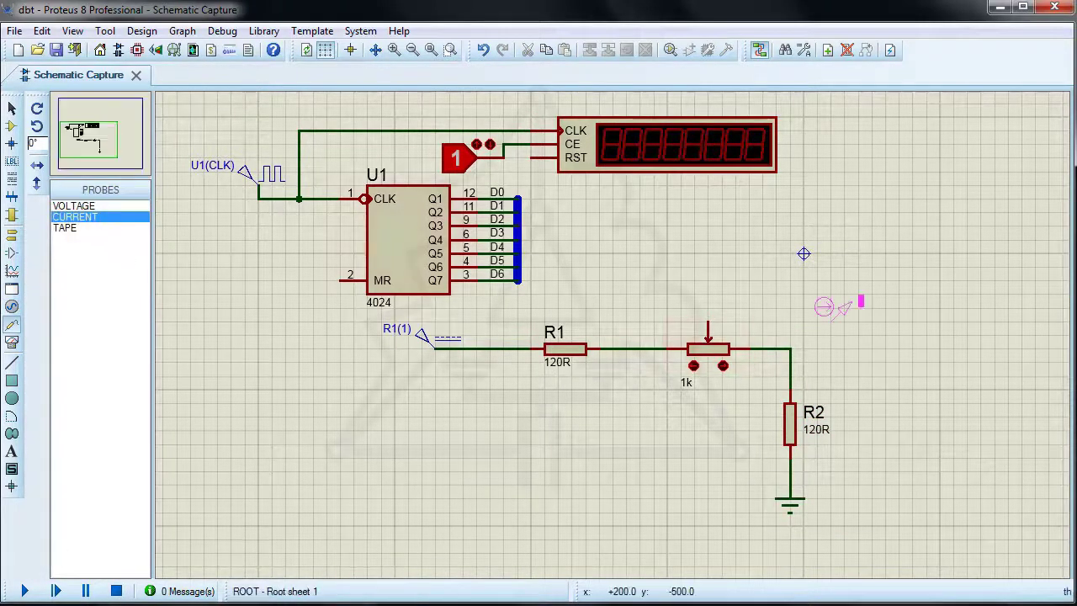
left_click(792, 337)
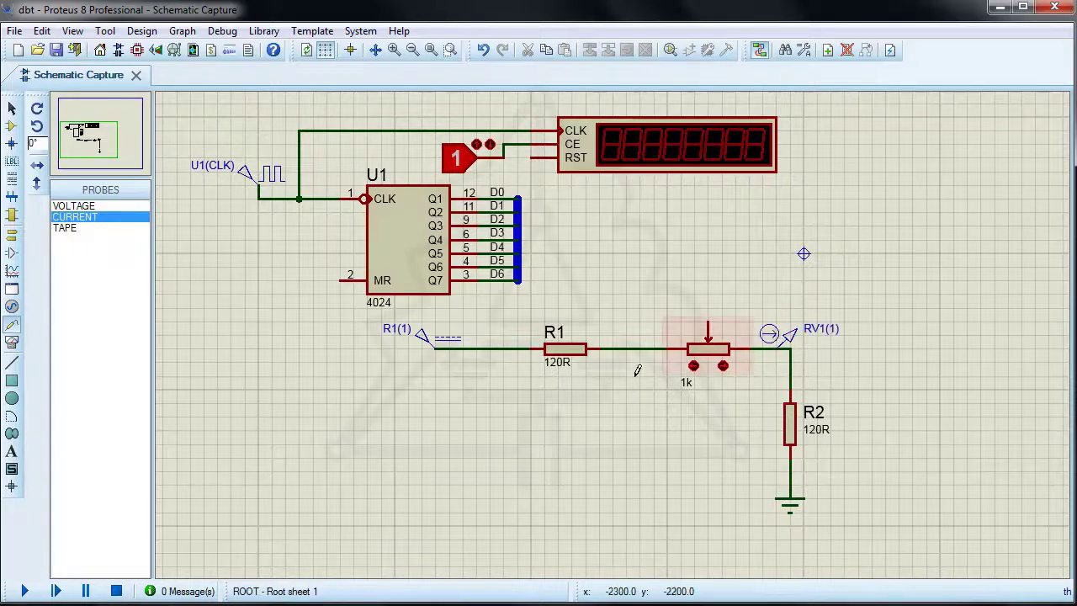
Wire the potentiometer's wiper to the wire between R1 and the potentiometer, and adjust the wiper position
left_click(709, 323)
left_click(654, 348)
left_click(723, 366)
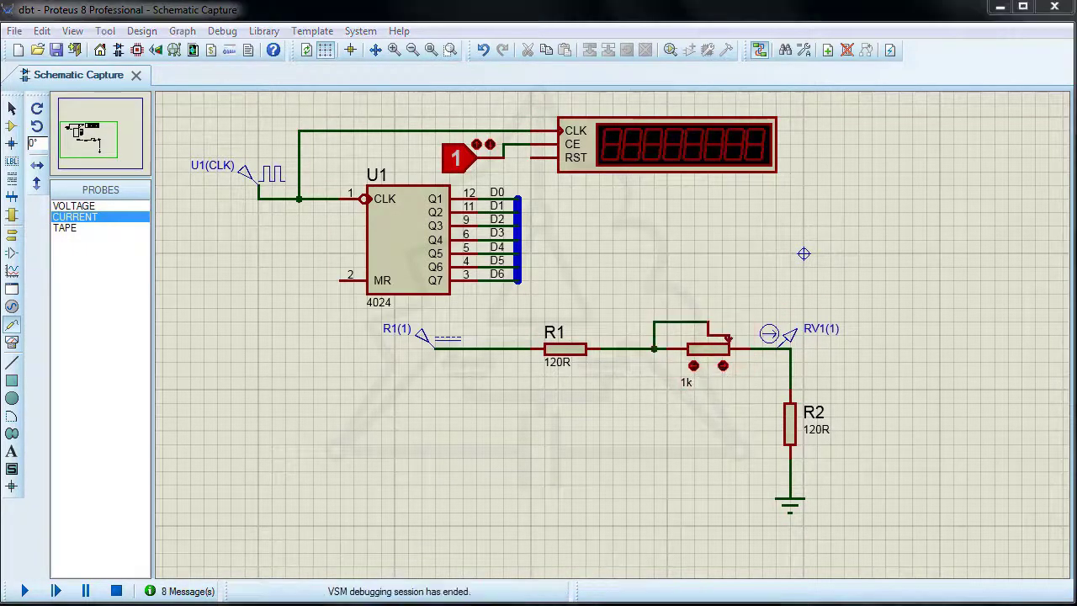
Place an RTIBREAK current breakpoint component in the empty area above the current probe
left_click(12, 127)
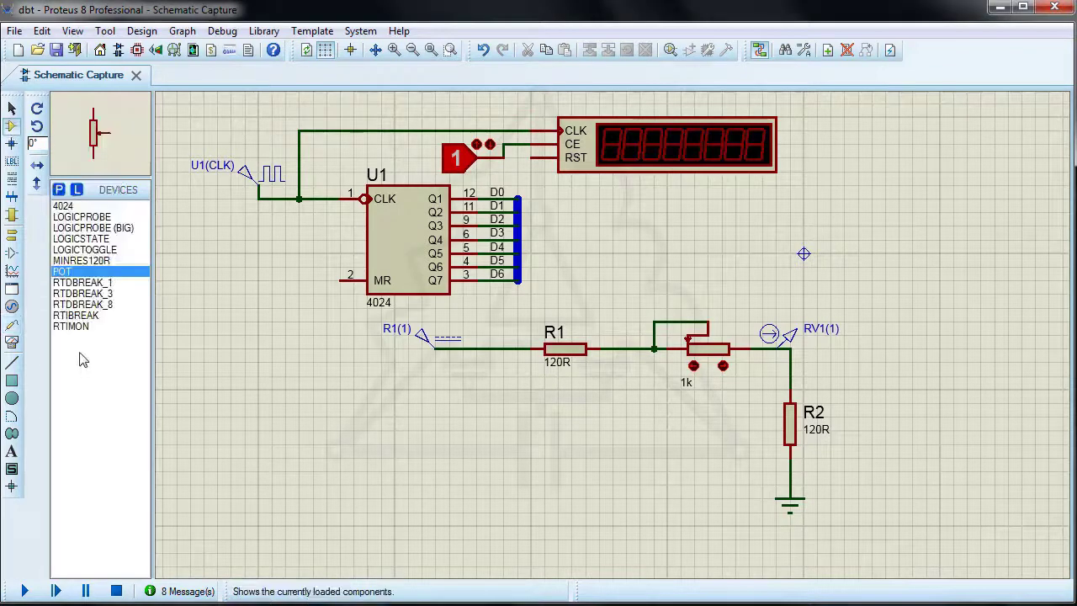
left_click(76, 316)
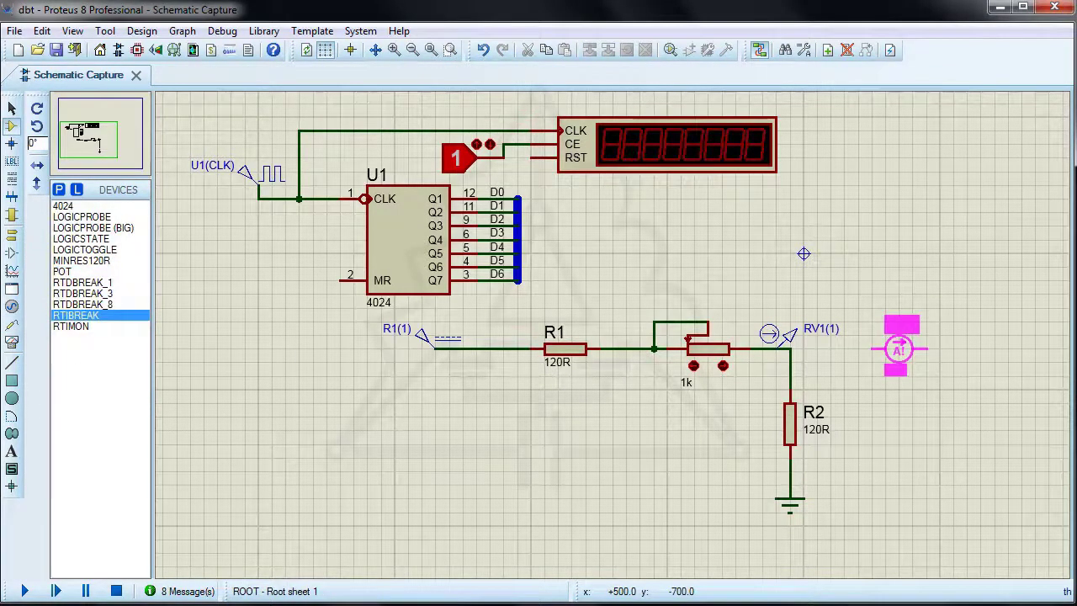
left_click(899, 349)
left_click(898, 350)
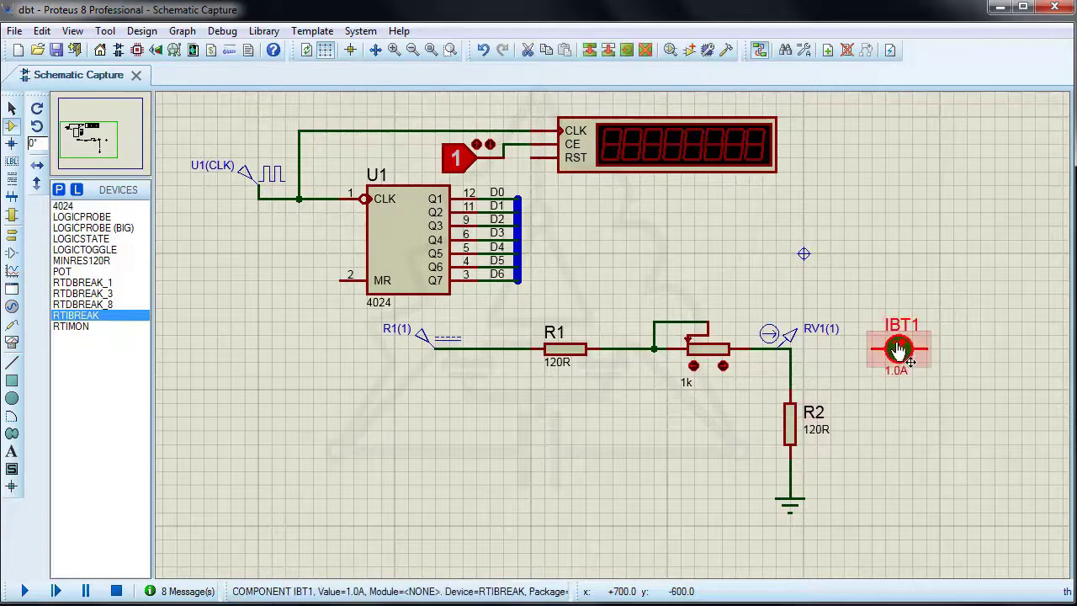
left_click_drag(899, 349, 885, 241)
Move R2, its ground terminal and the current probe farther right to make room for the breakpoint component
mouse_move(885, 295)
left_mouse_down()
mouse_move(828, 431)
mouse_move(749, 538)
left_mouse_up()
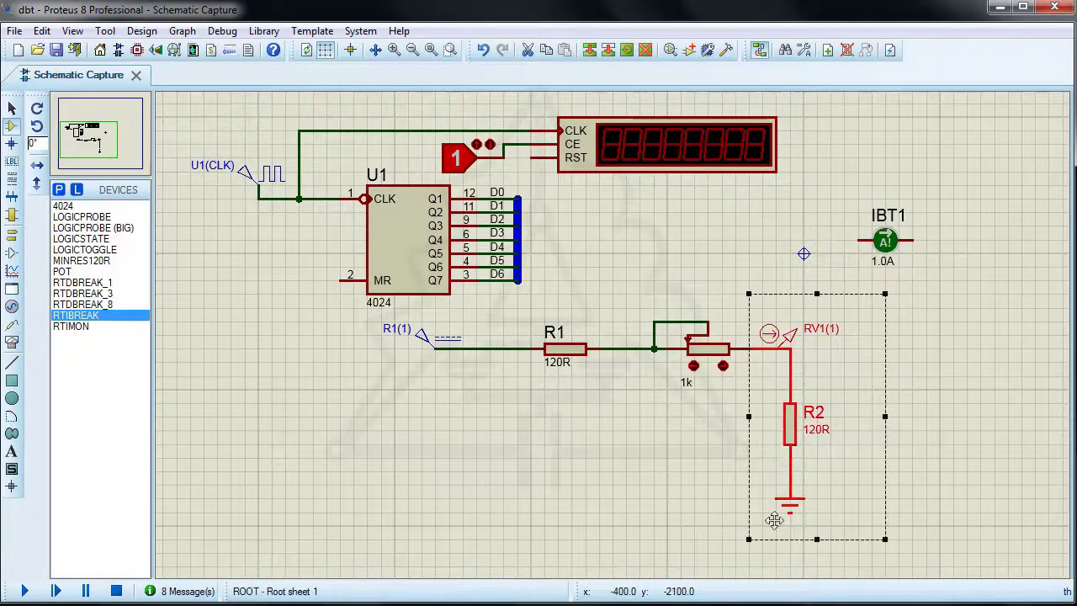
left_click_drag(794, 462, 943, 462)
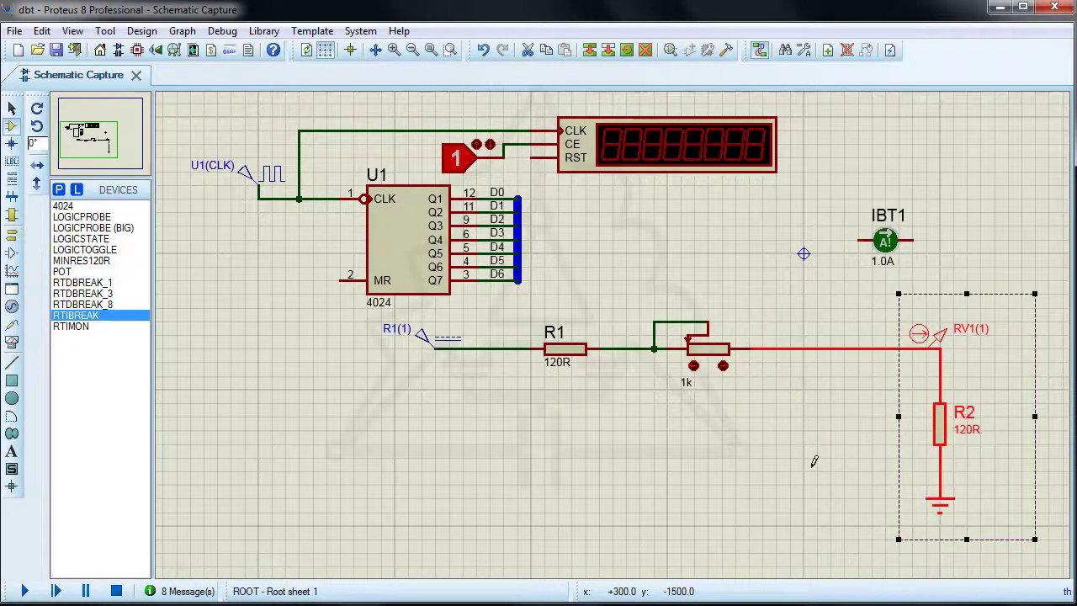
left_click(824, 443)
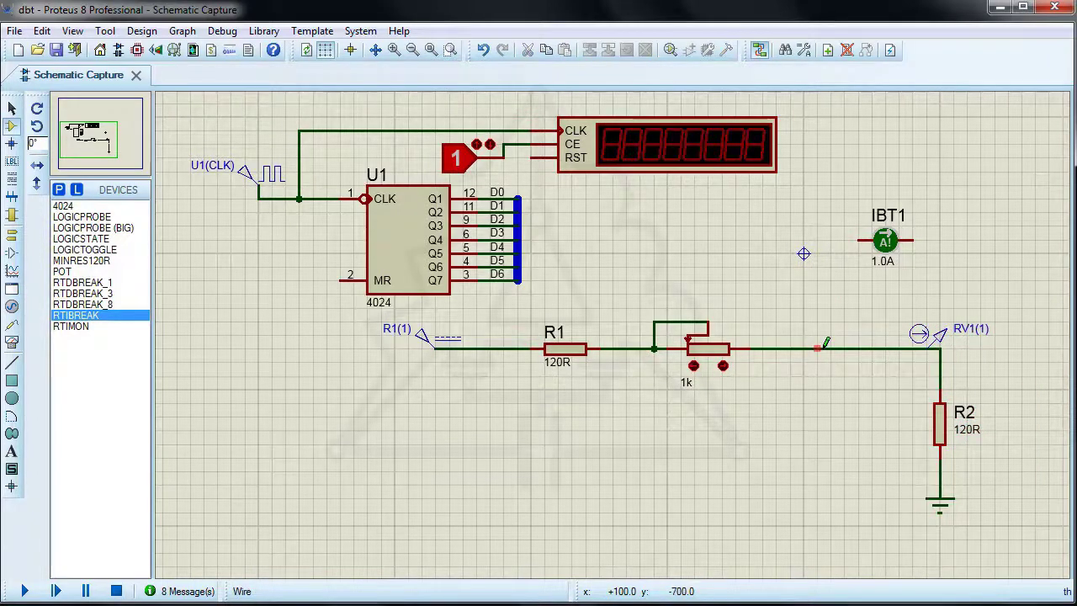
Delete the wire between the potentiometer and the current probe, and wire breakpoint IBT1 in series in the gap
right_click(825, 345)
left_click(889, 387)
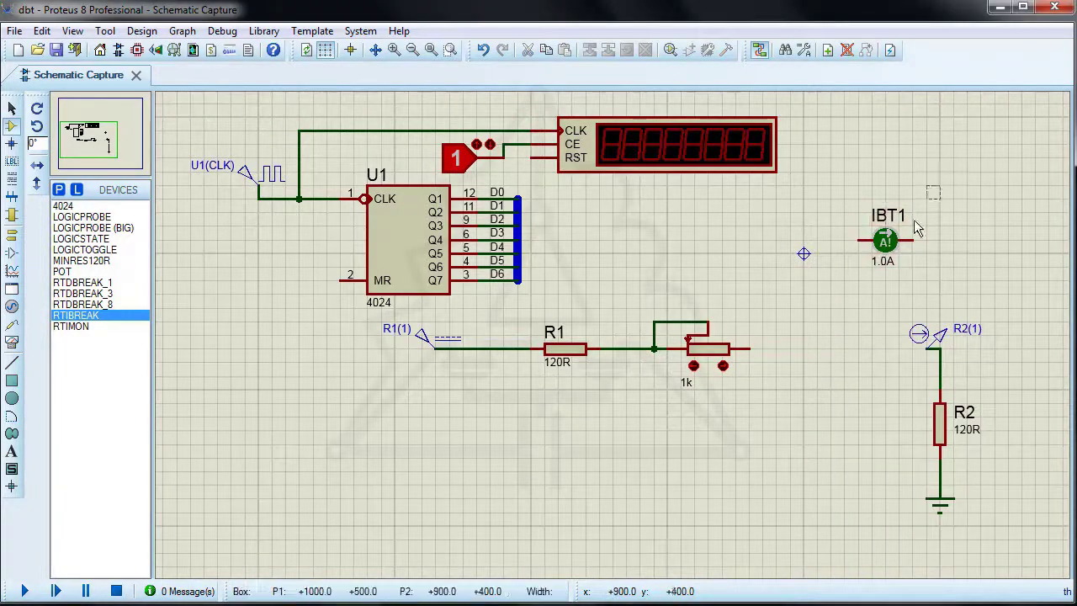
left_click_drag(918, 229, 830, 362)
left_click(801, 408)
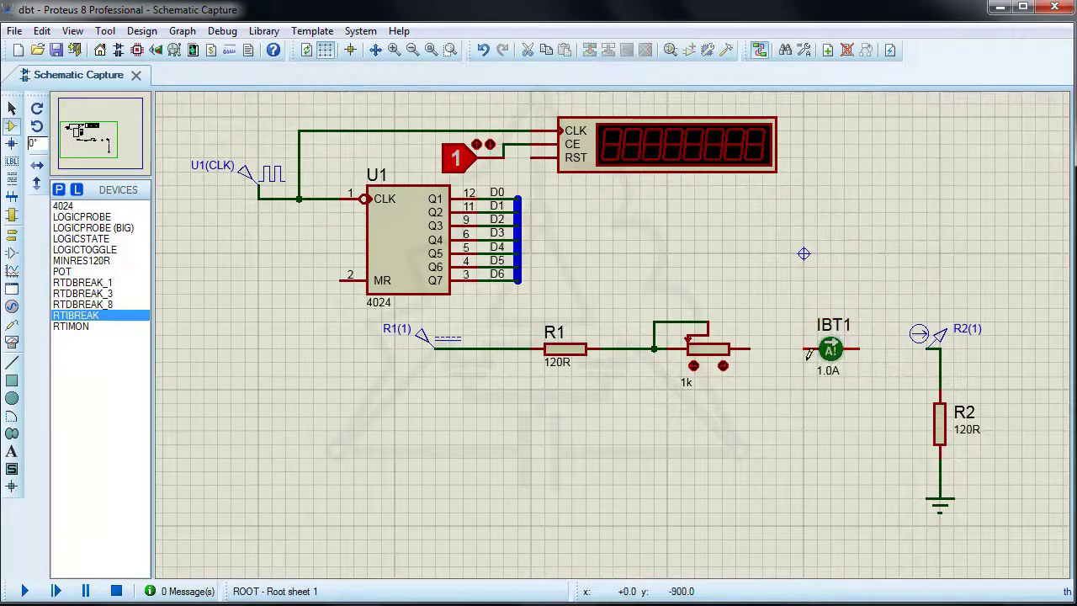
left_click(855, 352)
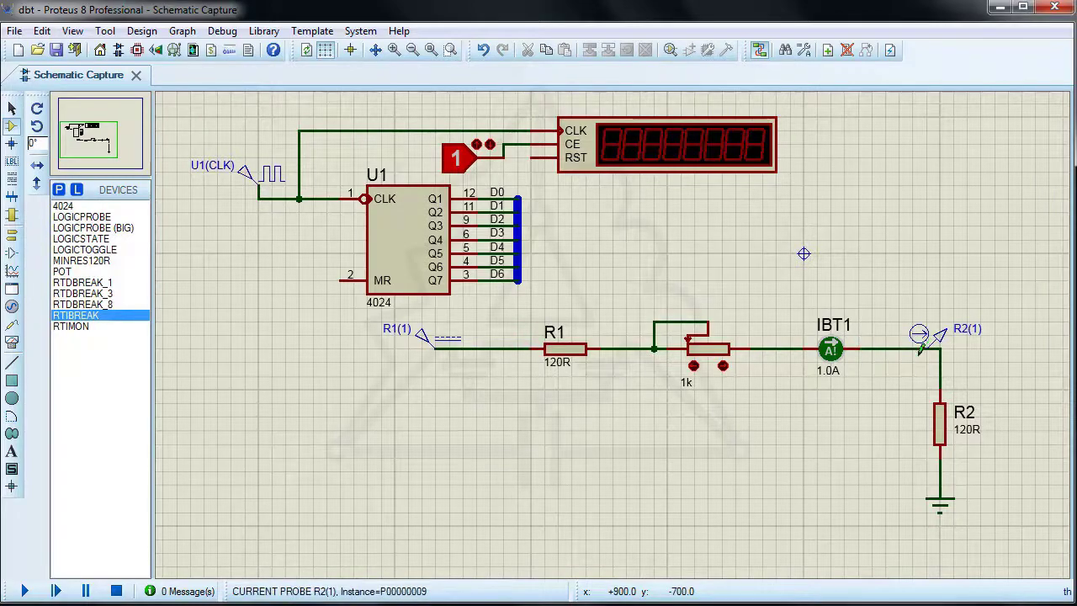
Set the trigger current of breakpoint IBT1 to 0.03A
left_click(831, 352)
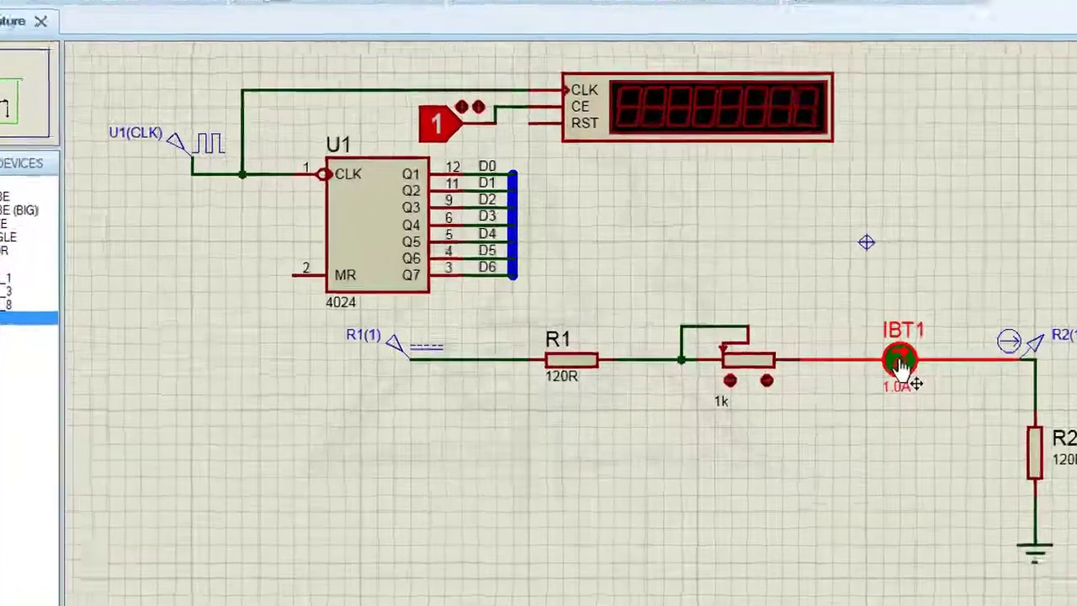
left_click(900, 360)
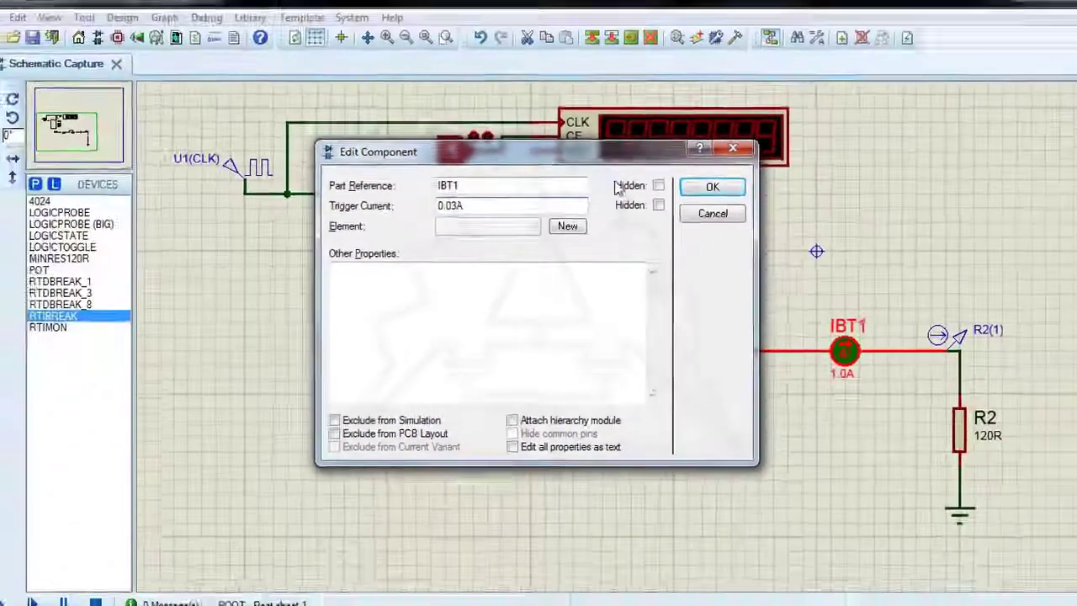
key("Return")
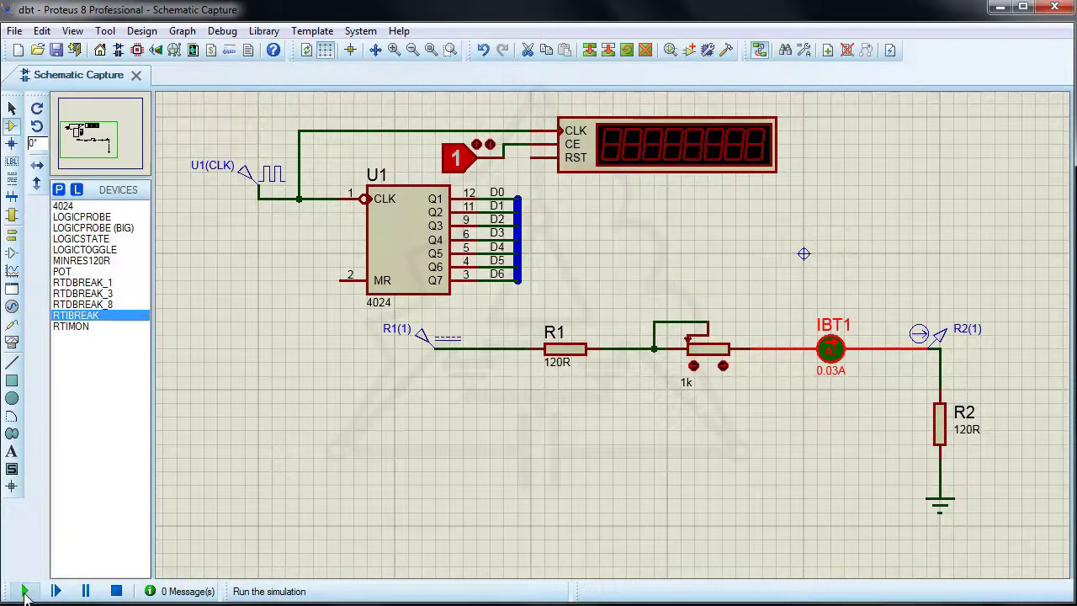
Run the simulation and step the potentiometer's wiper toward IBT1 until the rising current triggers the breakpoint
left_click(25, 592)
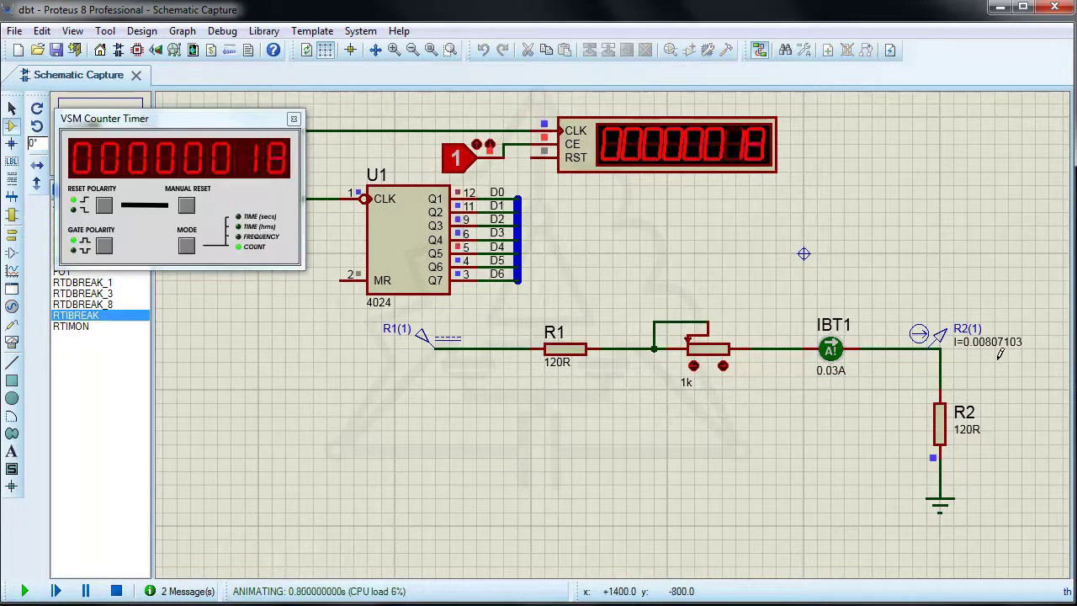
left_click(723, 367)
left_click(722, 367)
left_click(722, 367)
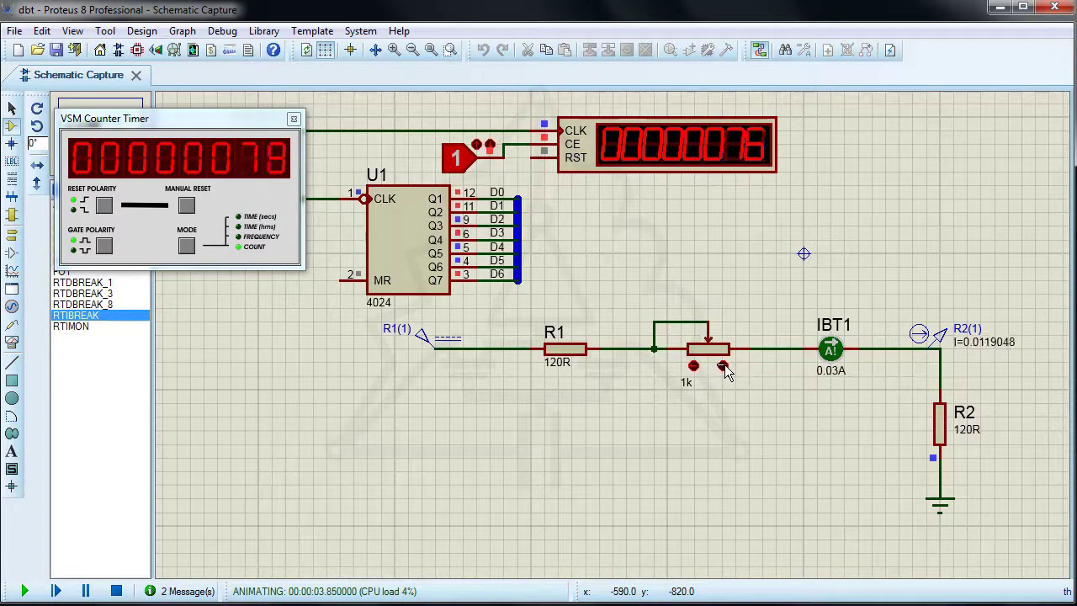
left_click(722, 367)
left_click(722, 367)
left_click(722, 367)
left_click(723, 367)
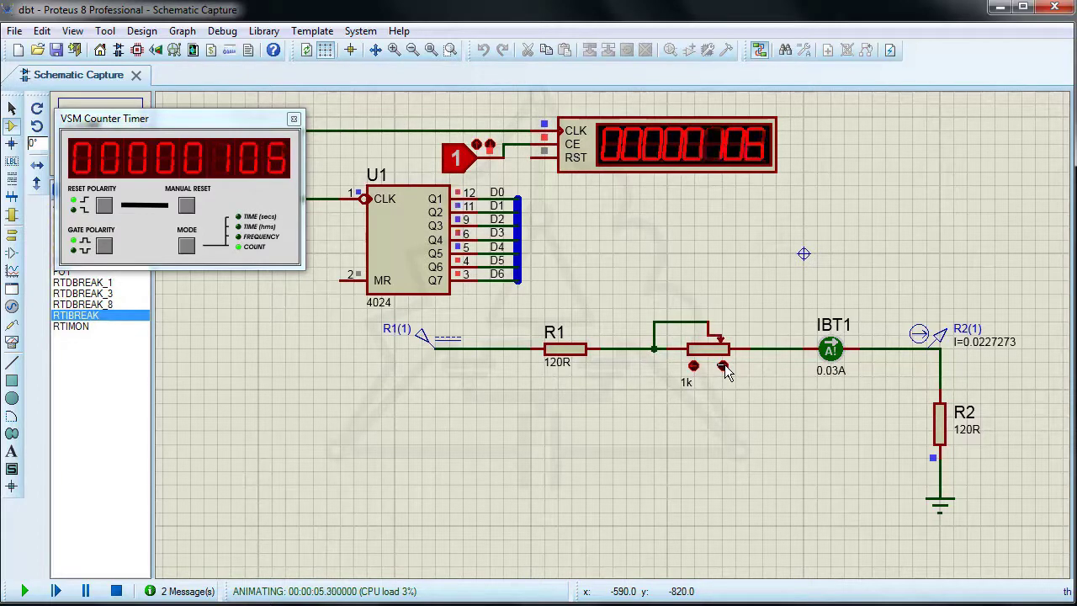
left_click(723, 367)
left_click(723, 367)
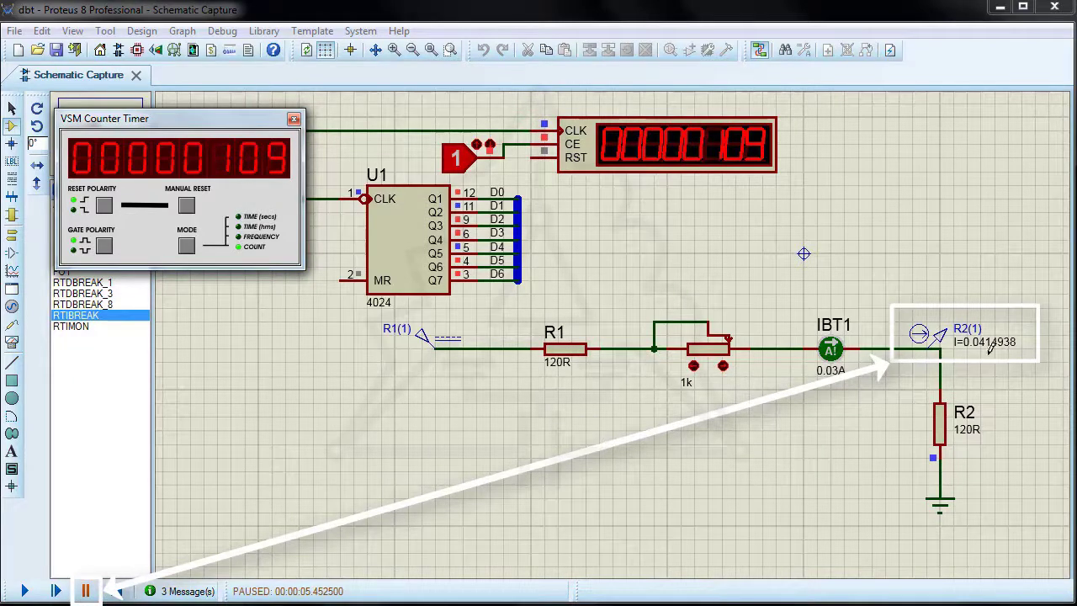
Stop the simulation and delete the IBT1 current breakpoint from the circuit
left_click(117, 591)
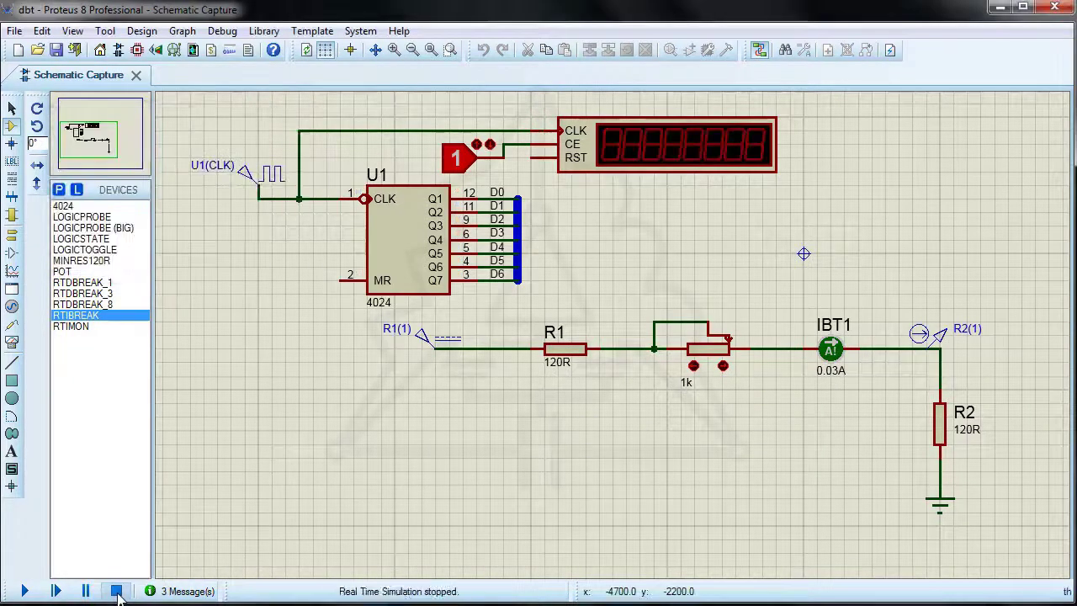
left_click(830, 352)
right_click(830, 354)
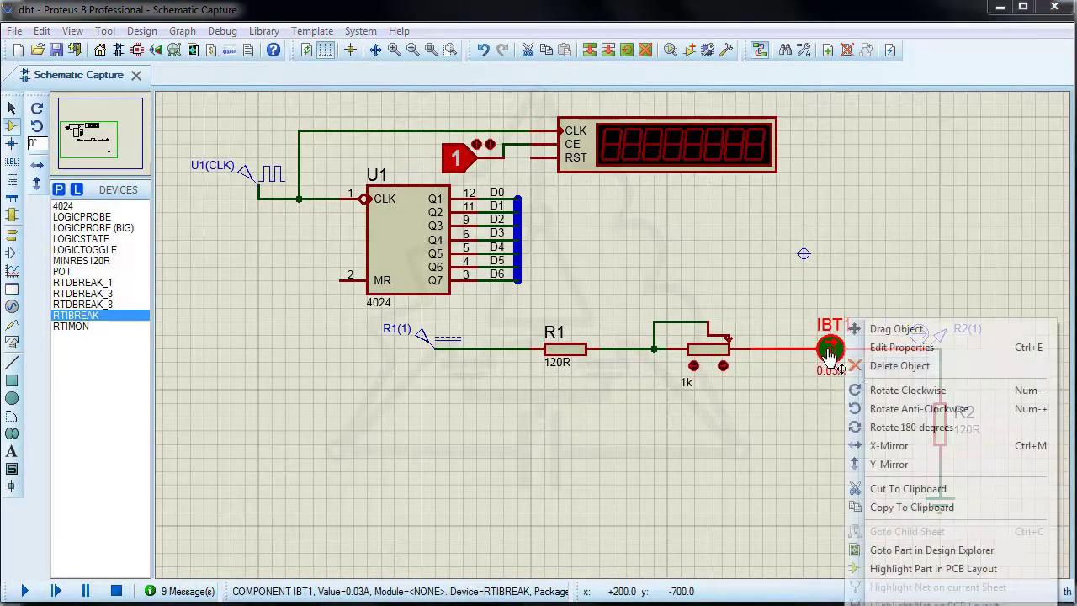
left_click(860, 365)
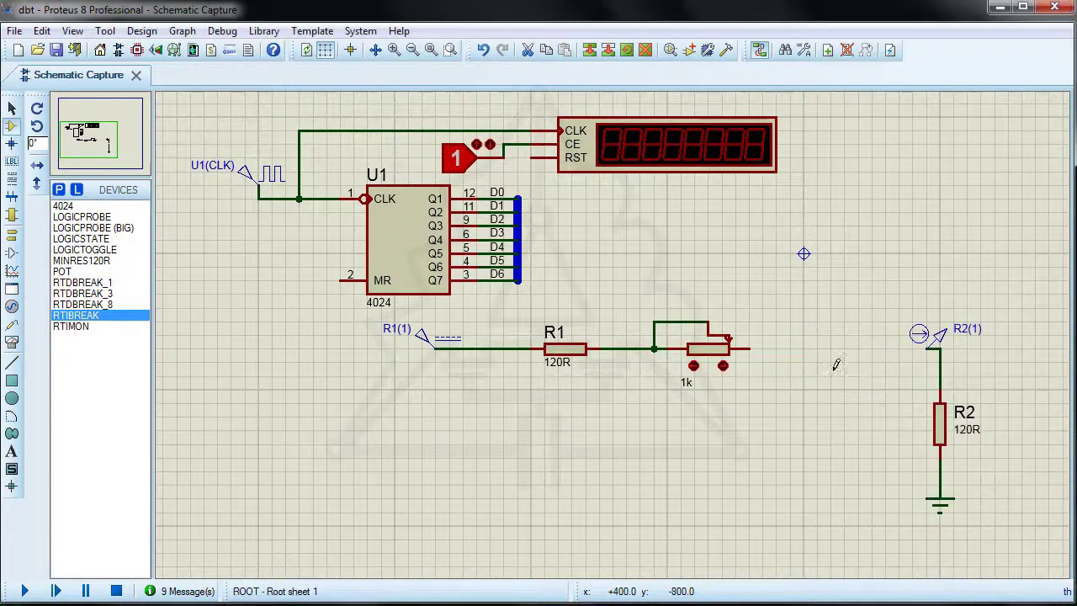
Place an RTIMON current monitor in the gap and wire it between the potentiometer and the current probe
left_click(74, 327)
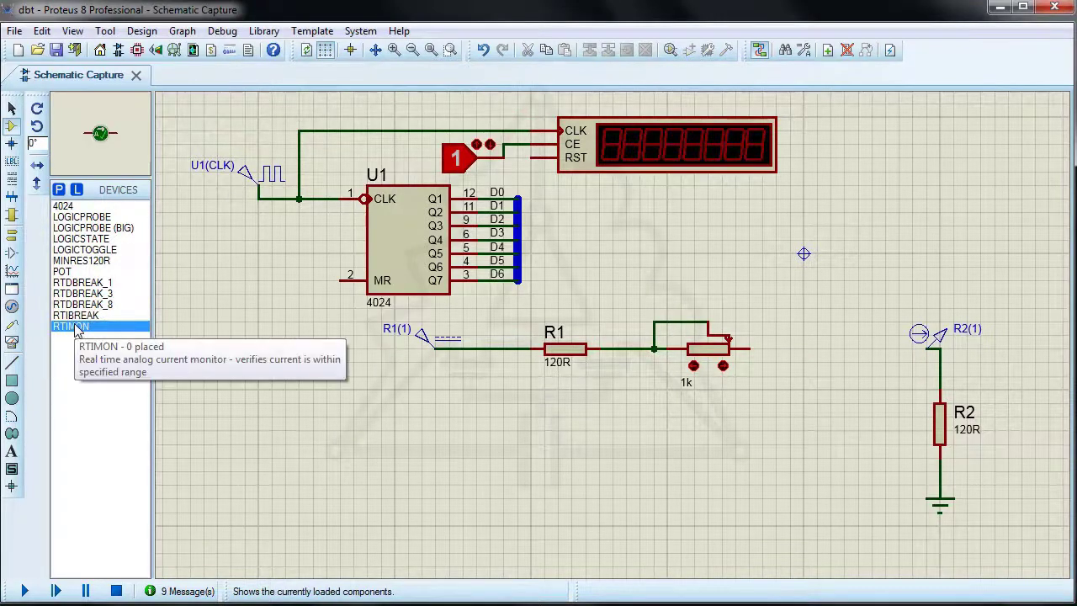
left_click(813, 343)
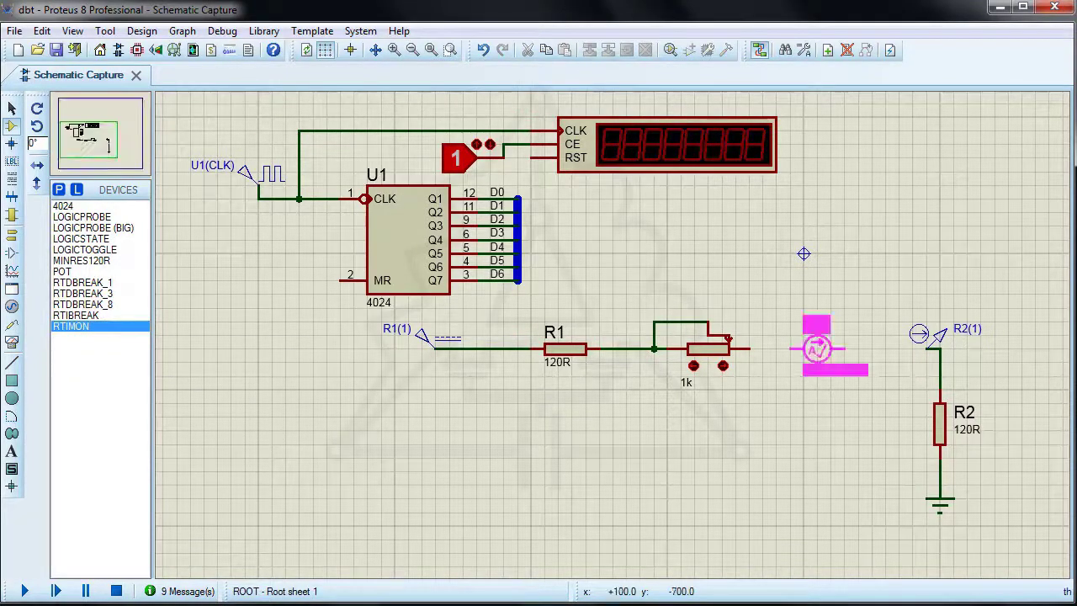
left_click(814, 347)
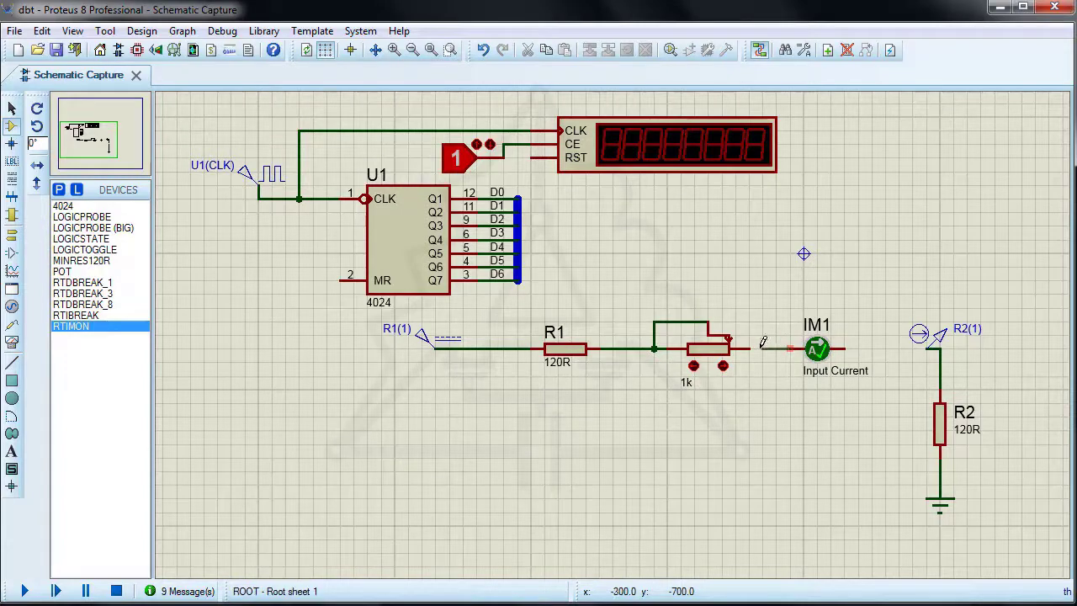
left_click(850, 343)
left_click(934, 349)
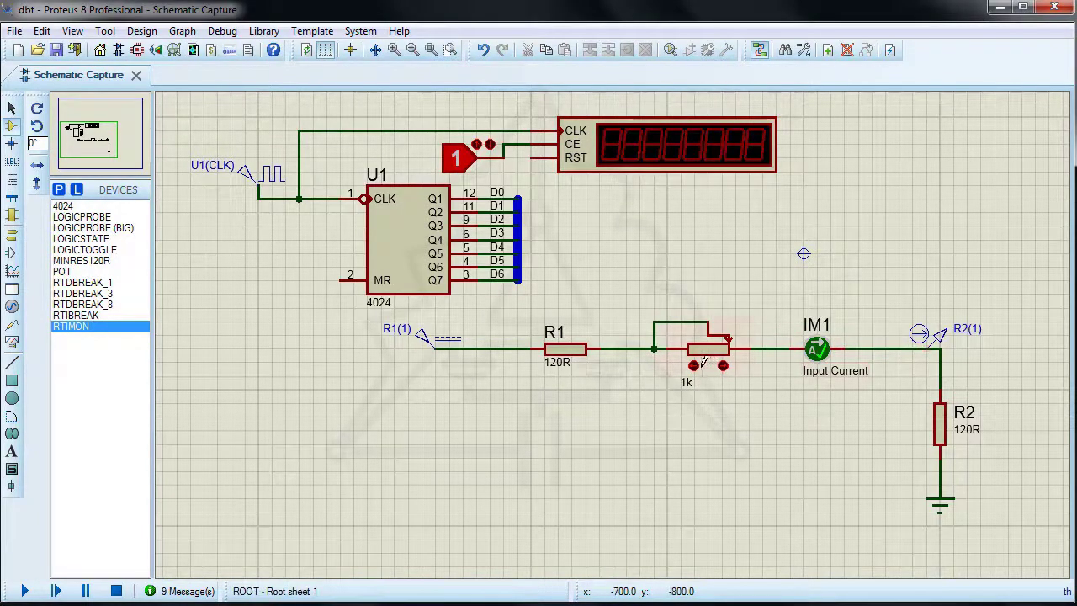
Move the potentiometer's wiper back toward R1, and set current monitor IM1's minimum current to 0.01 and maximum current to 0.03
left_click(693, 367)
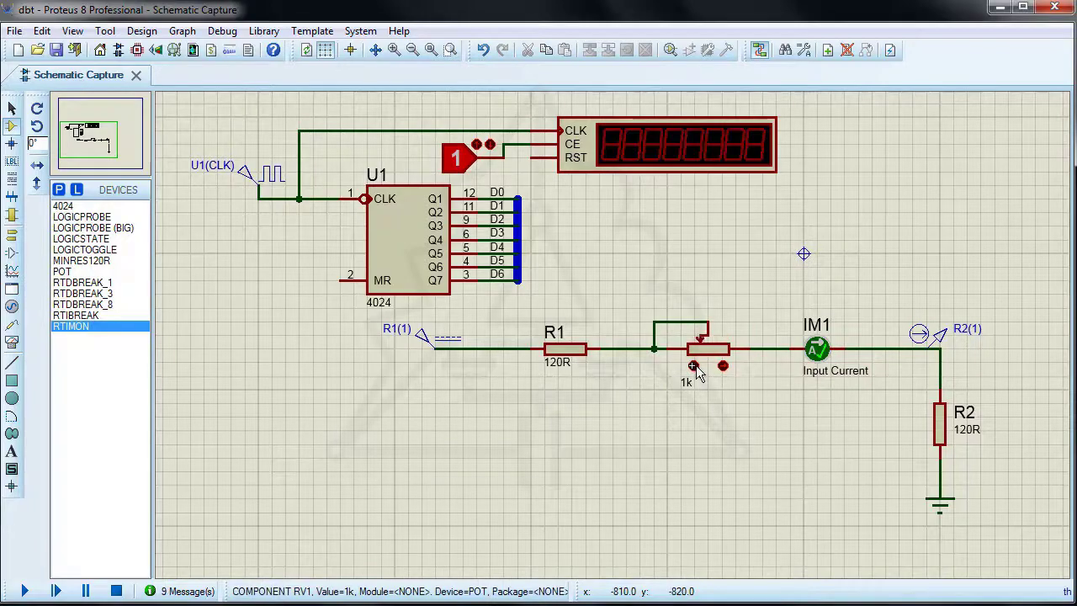
double_click(813, 351)
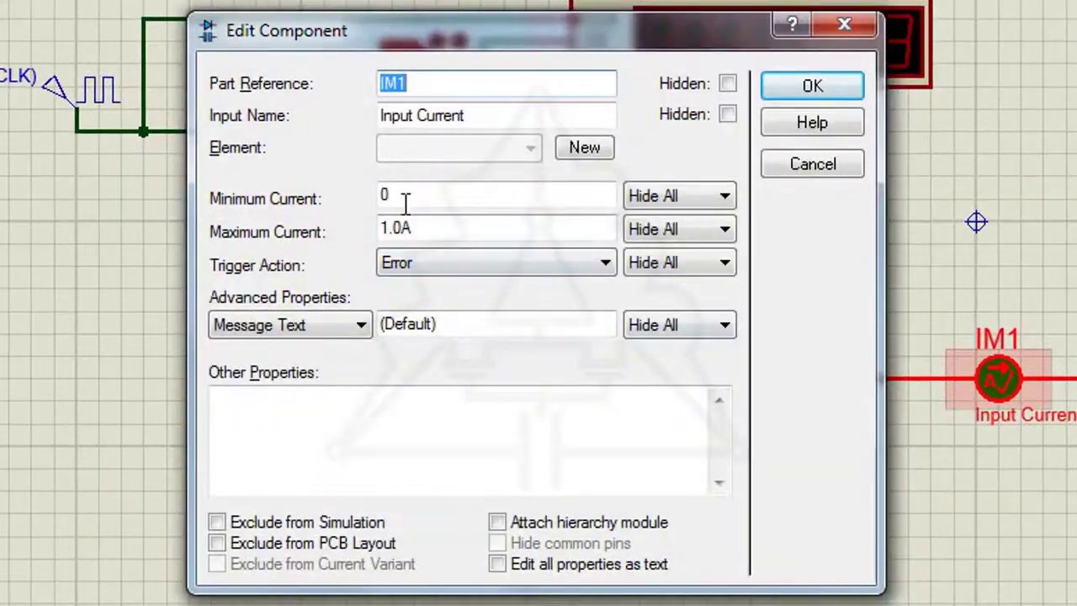
double_click(405, 199)
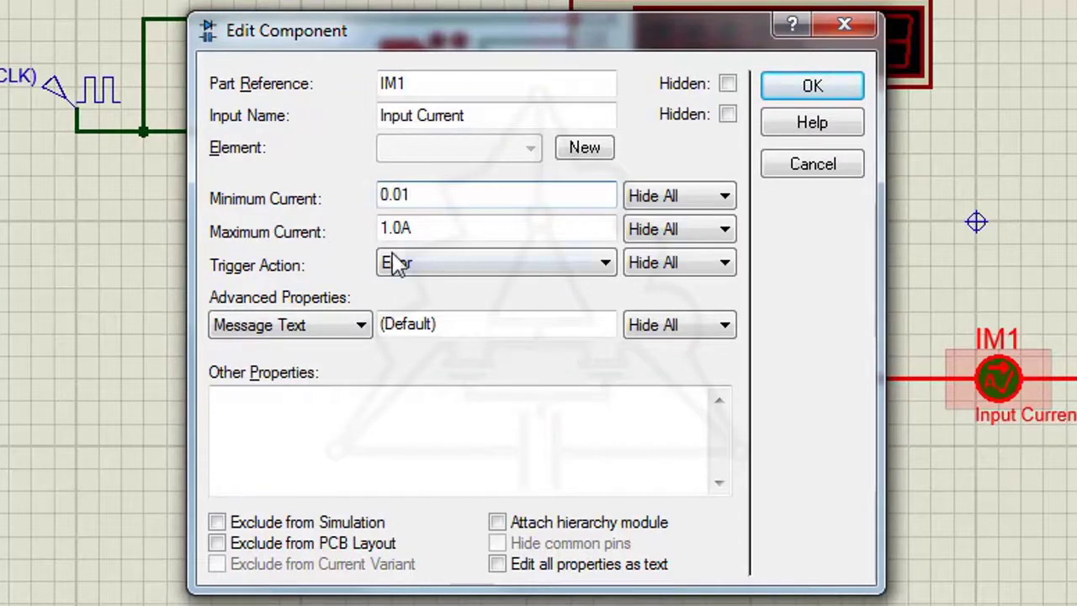
key("Tab")
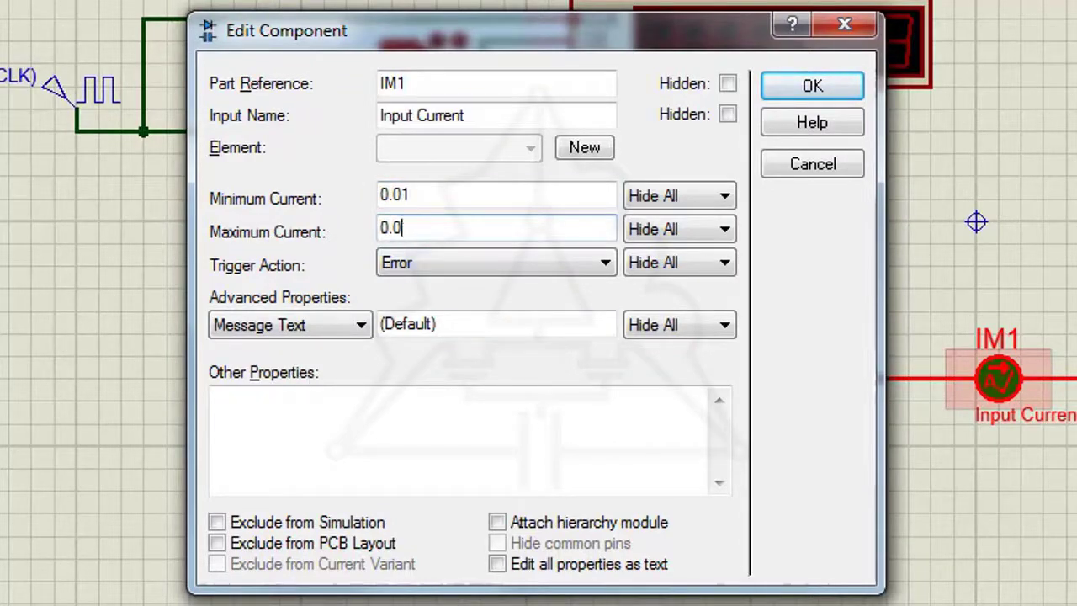
type("0.03")
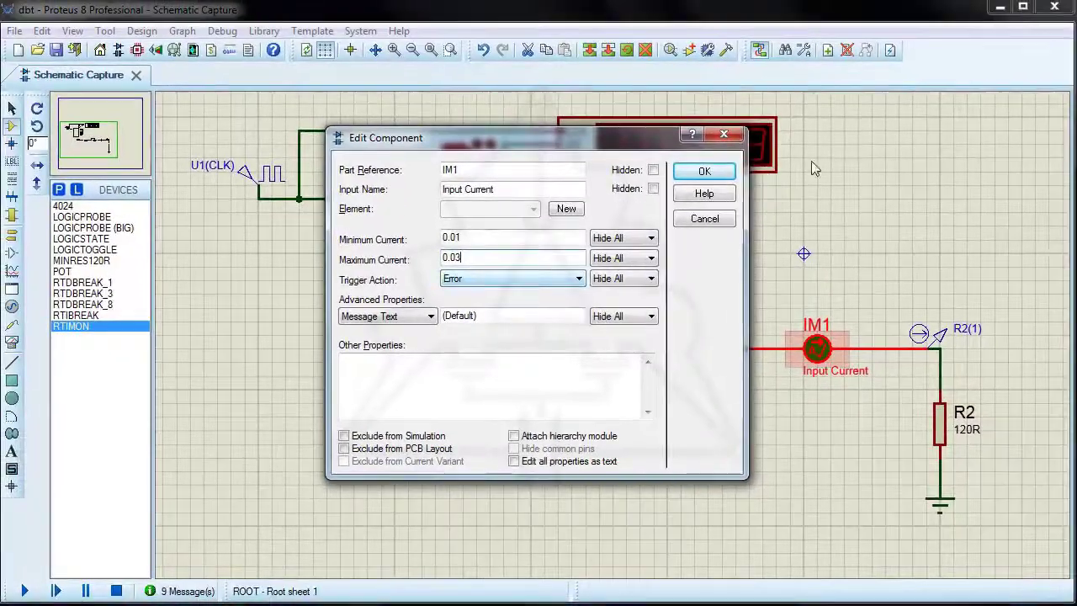
left_click(705, 173)
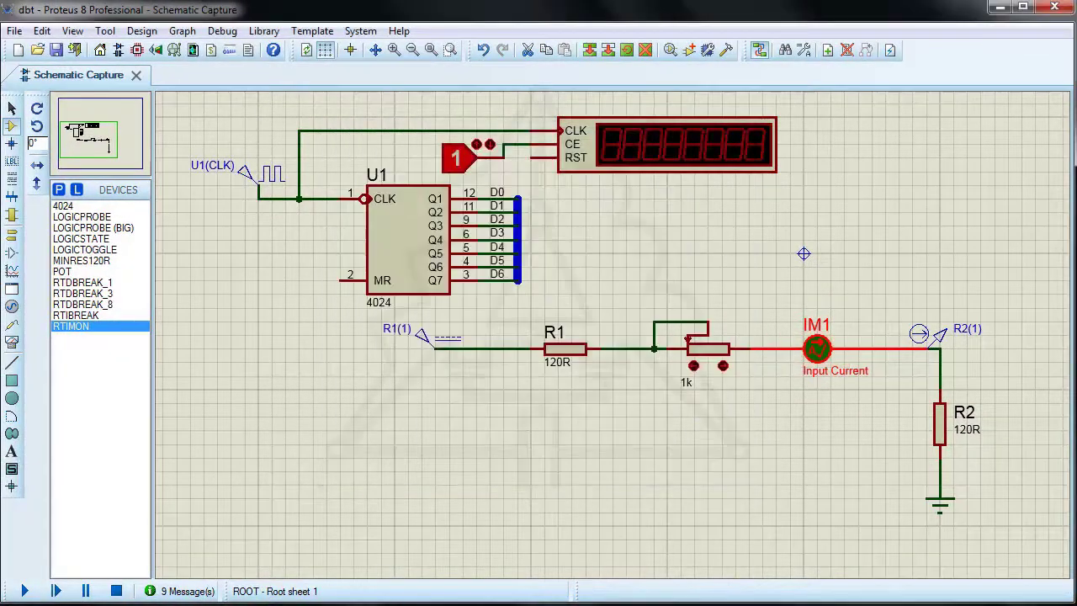
Move the potentiometer's wiper off the R1 end, run the simulation, step the wiper toward IM1 until the current exceeds the maximum, and decline the simulation log
left_click(726, 366)
left_click(726, 366)
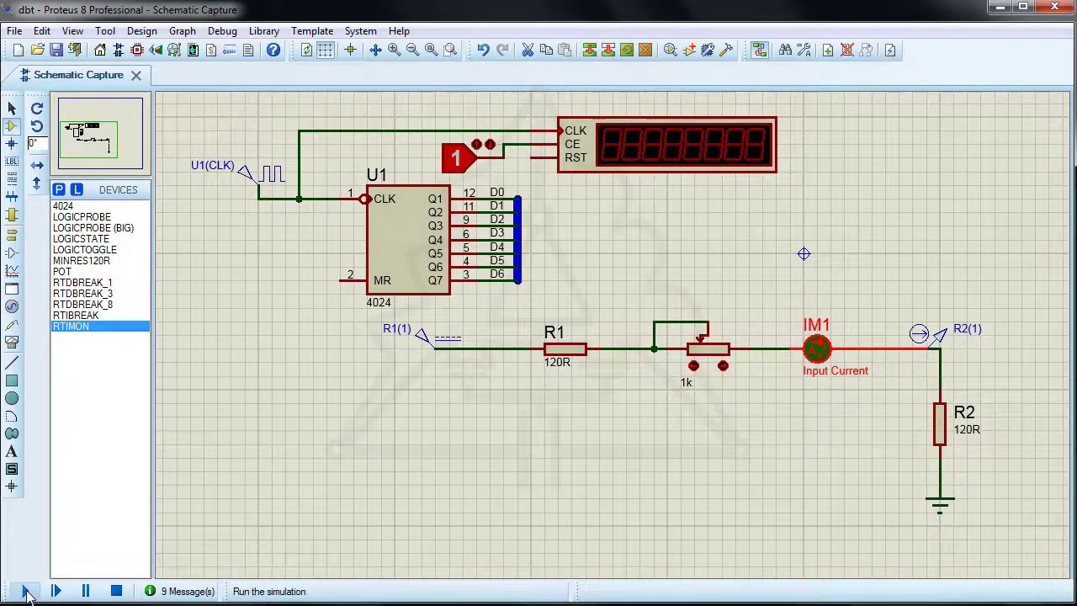
left_click(26, 593)
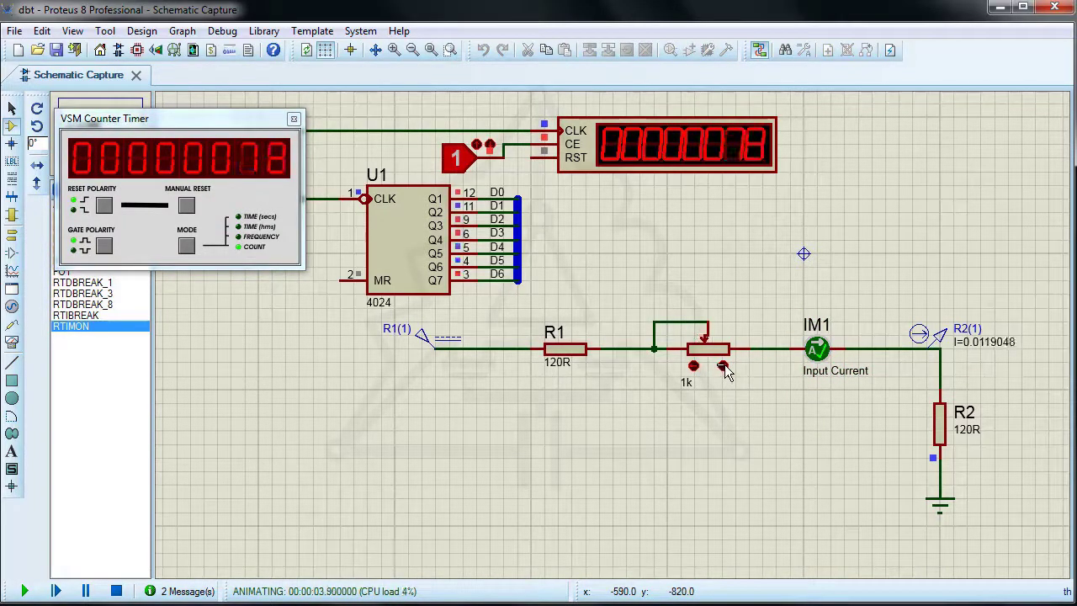
left_click(724, 368)
left_click(724, 365)
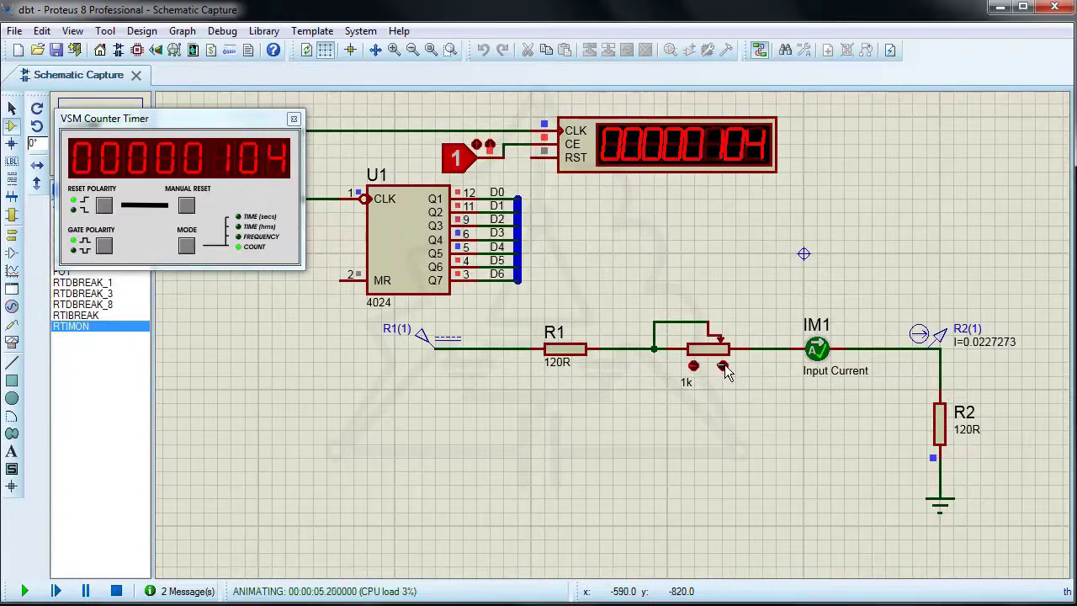
left_click(725, 366)
left_click(725, 365)
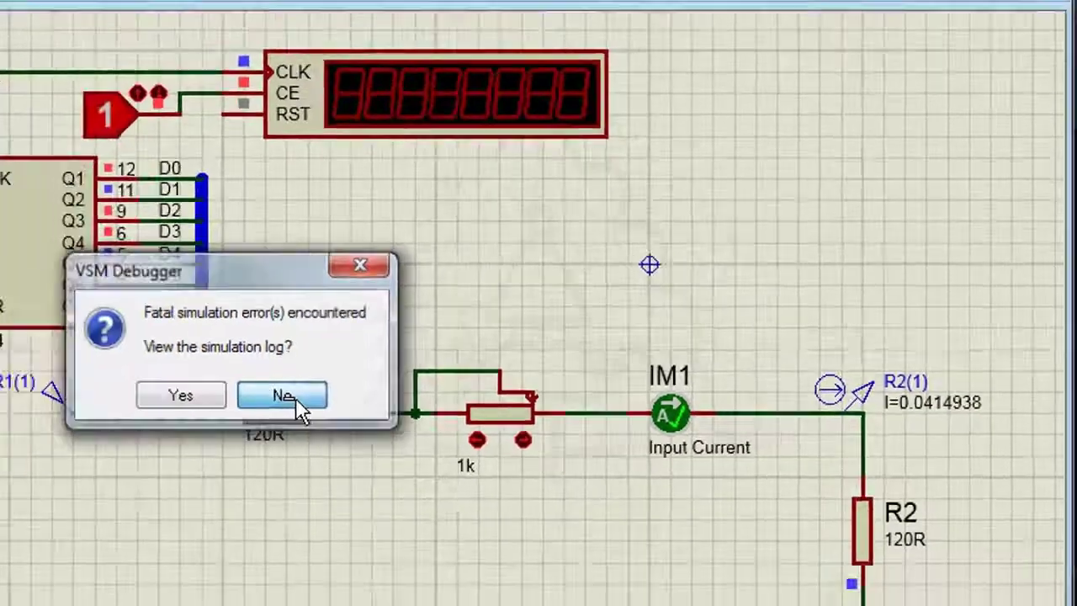
left_click(78, 443)
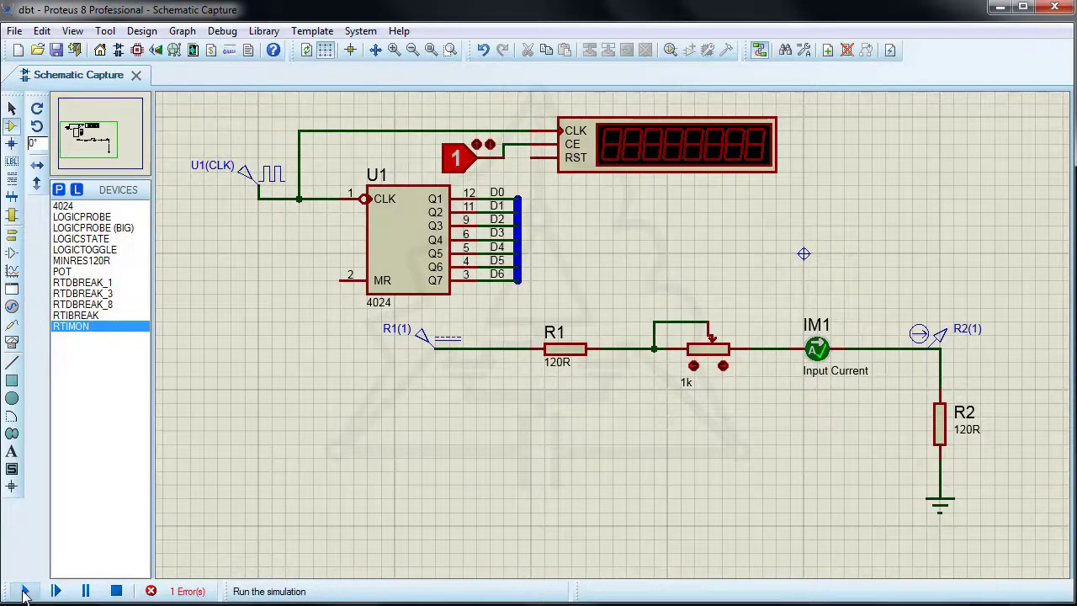
Run the simulation again, step the wiper toward R1 until the current falls below IM1's minimum, and decline the simulation log
left_click(24, 591)
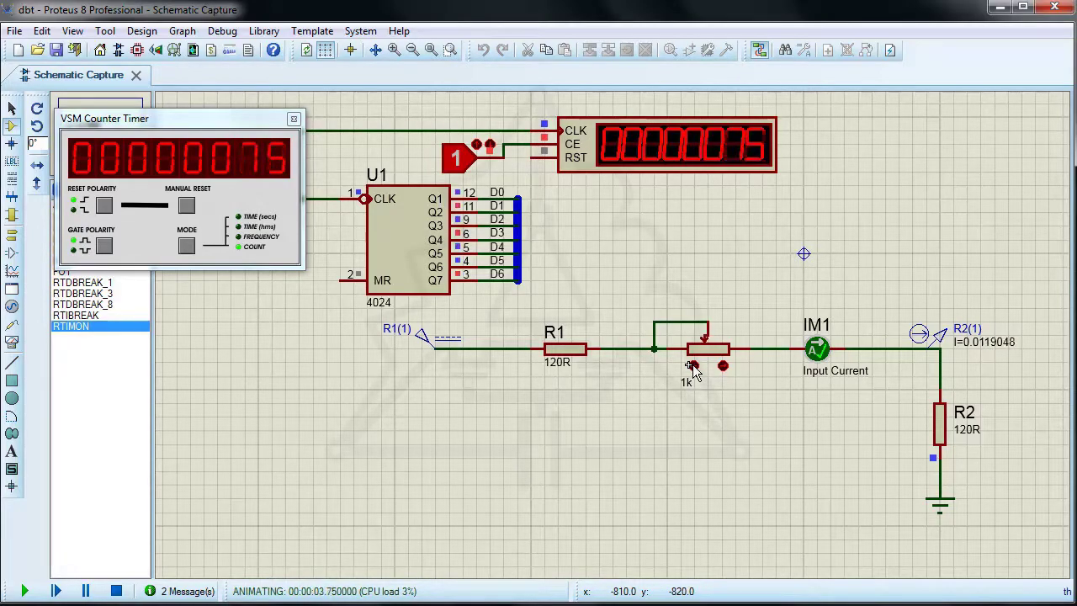
left_click(692, 367)
left_click(692, 367)
left_click(692, 366)
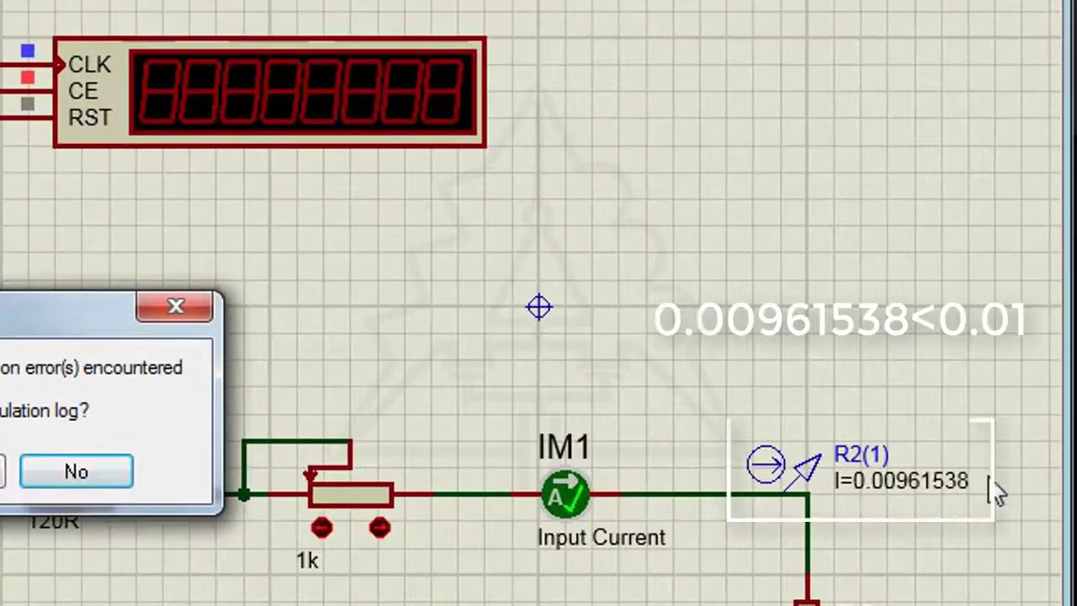
left_click(80, 471)
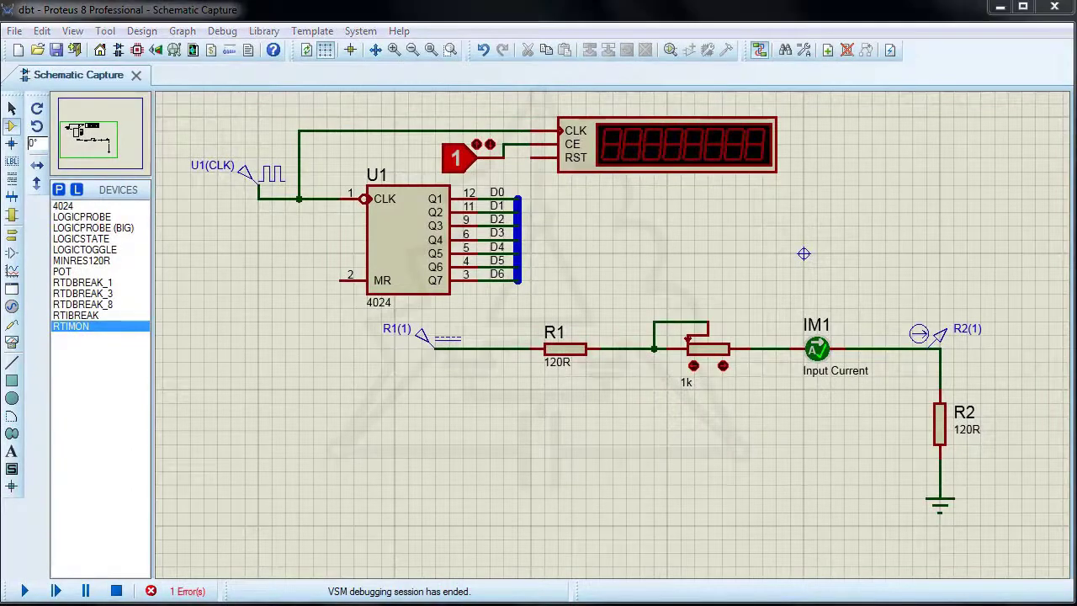
Delete current monitor IM1 and the current probe with its leftover wire, and wire the potentiometer directly to R2
right_click(816, 350)
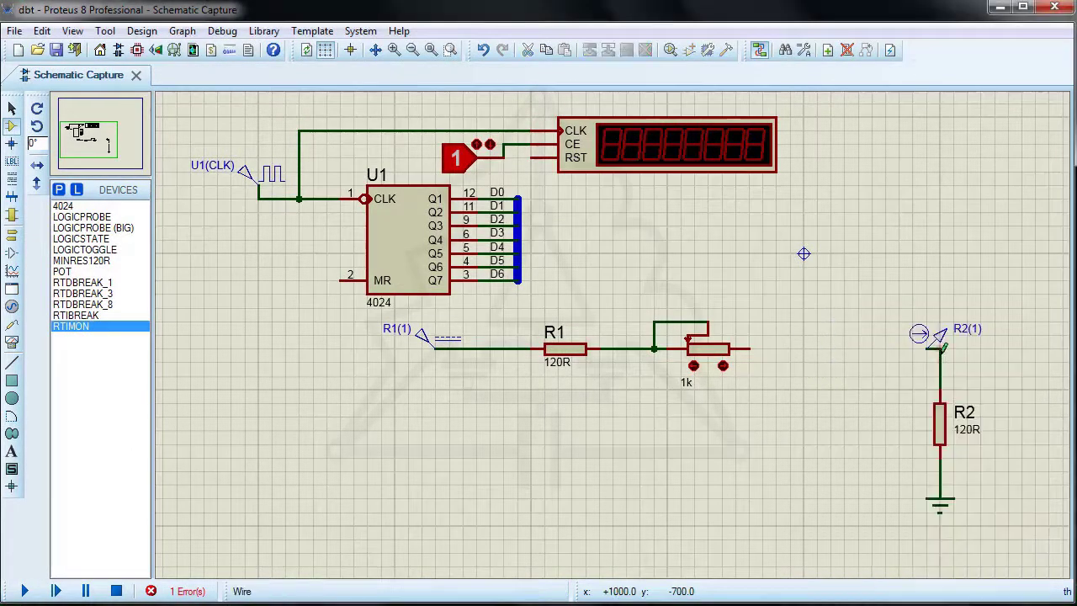
right_click(941, 341)
right_click(941, 341)
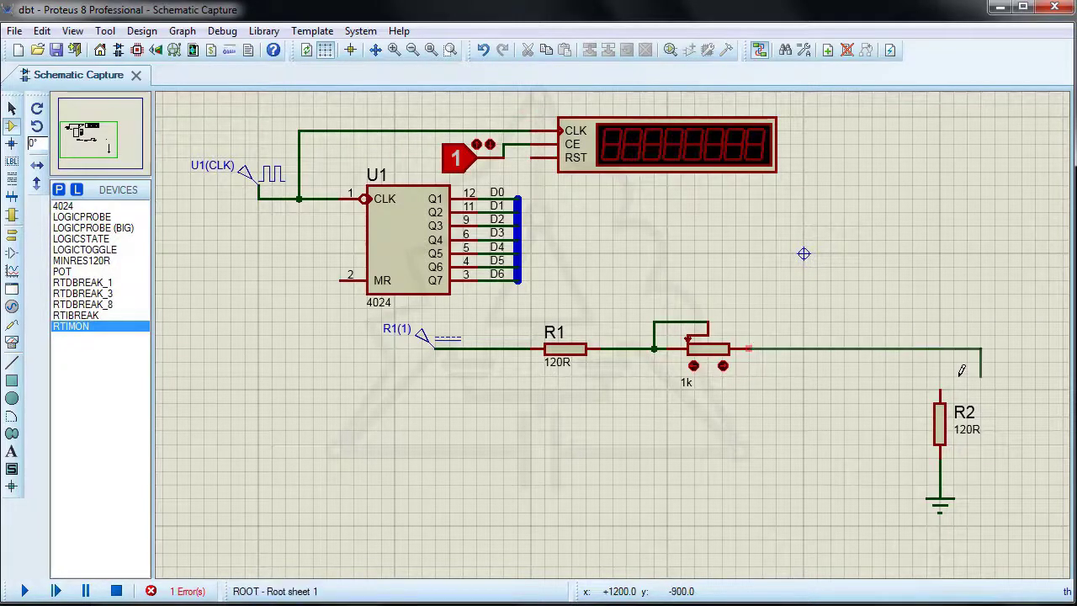
left_click(940, 392)
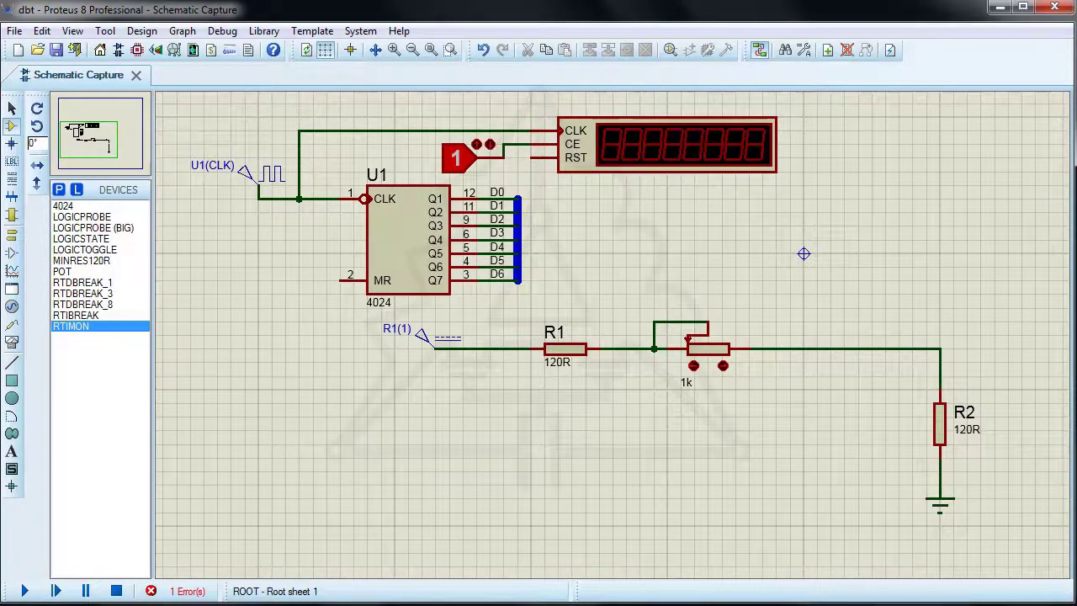
Add the RTVBREAK_1 and RTVBREAK_2 voltage breakpoint generators from the Debugging Tools category to the device list
left_click(59, 190)
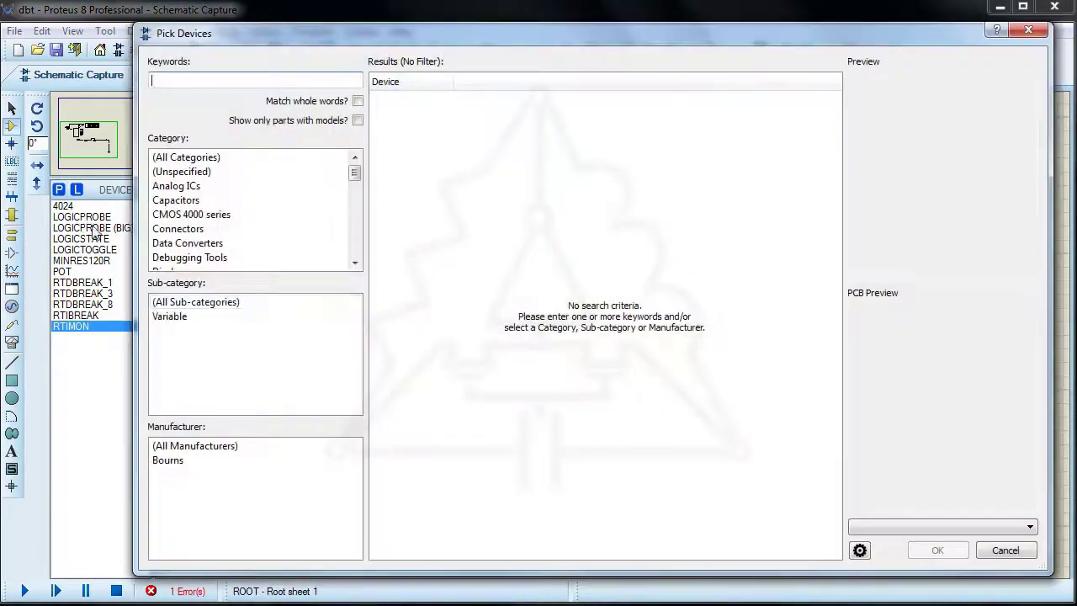
left_click(193, 259)
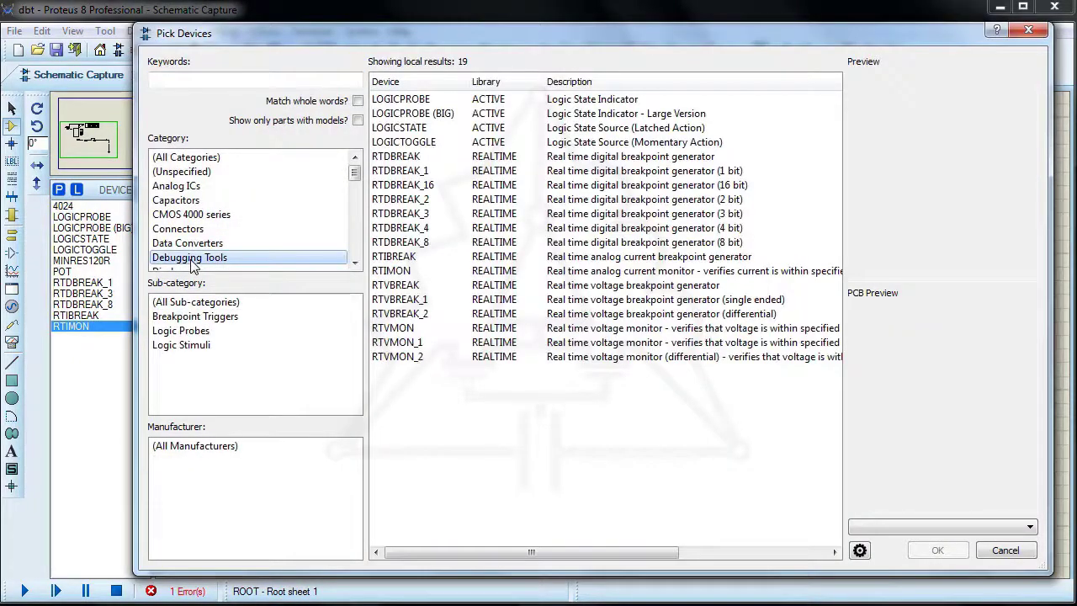
double_click(679, 301)
left_click(661, 316)
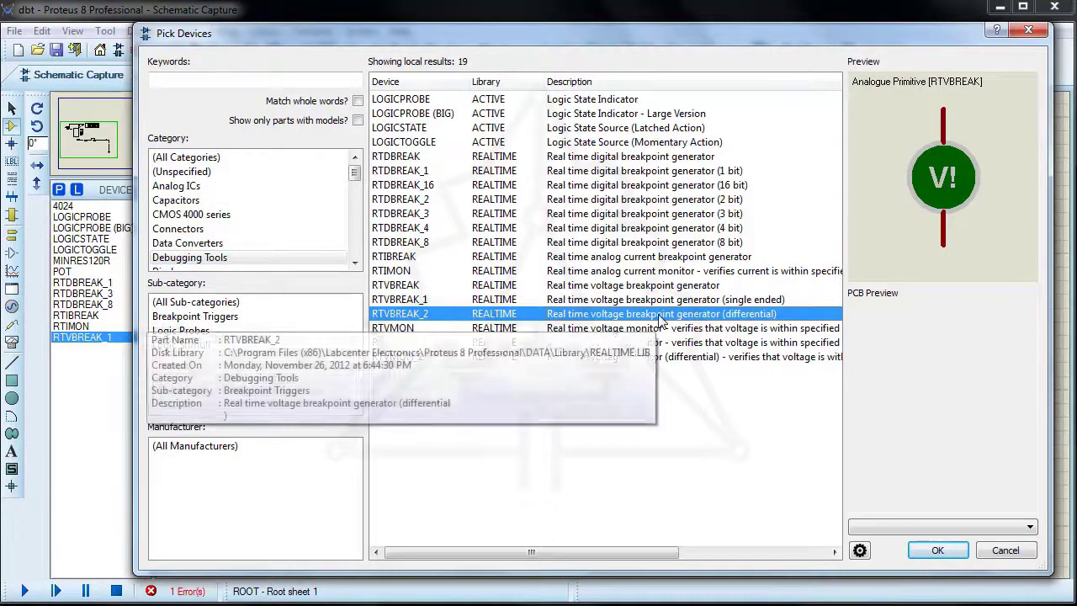
double_click(669, 317)
left_click(934, 551)
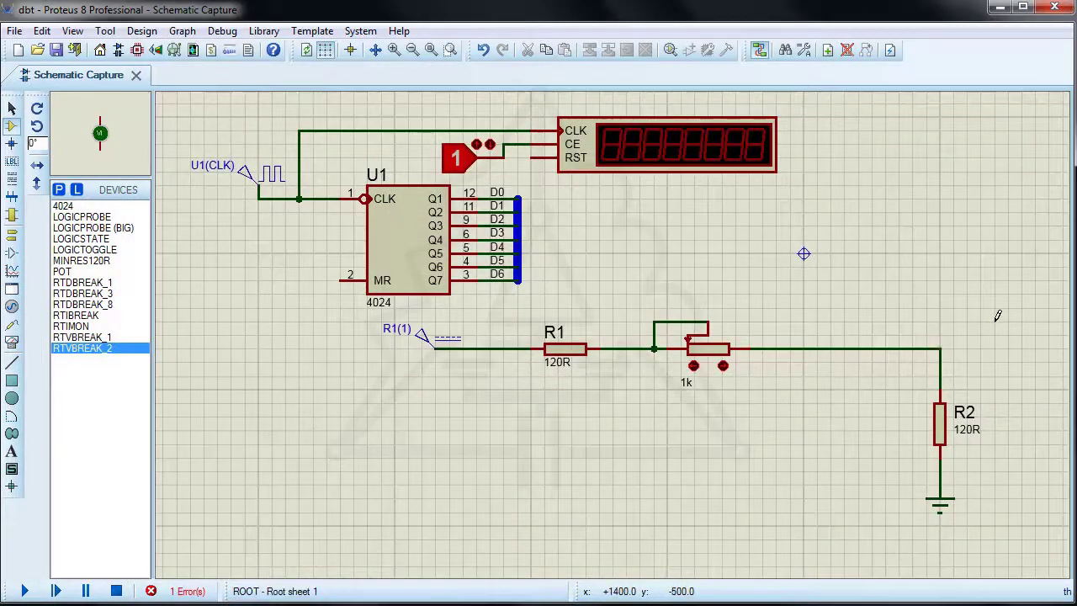
Place an RTVBREAK_1 voltage breakpoint connected to the wire corner above R2, and a voltage probe on the wire between the potentiometer and R2
left_click(94, 337)
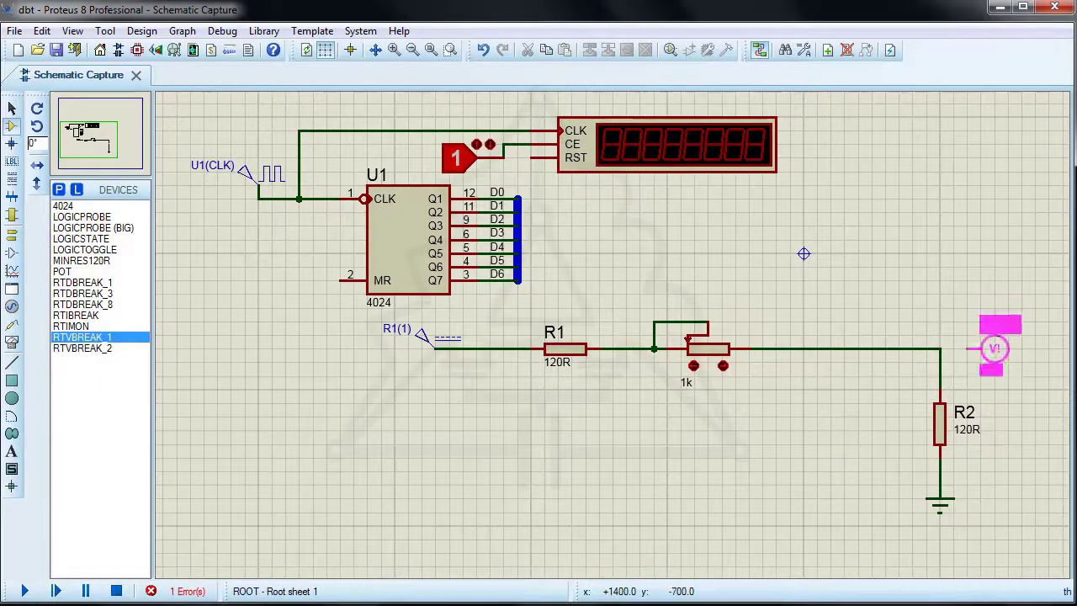
left_click(995, 349)
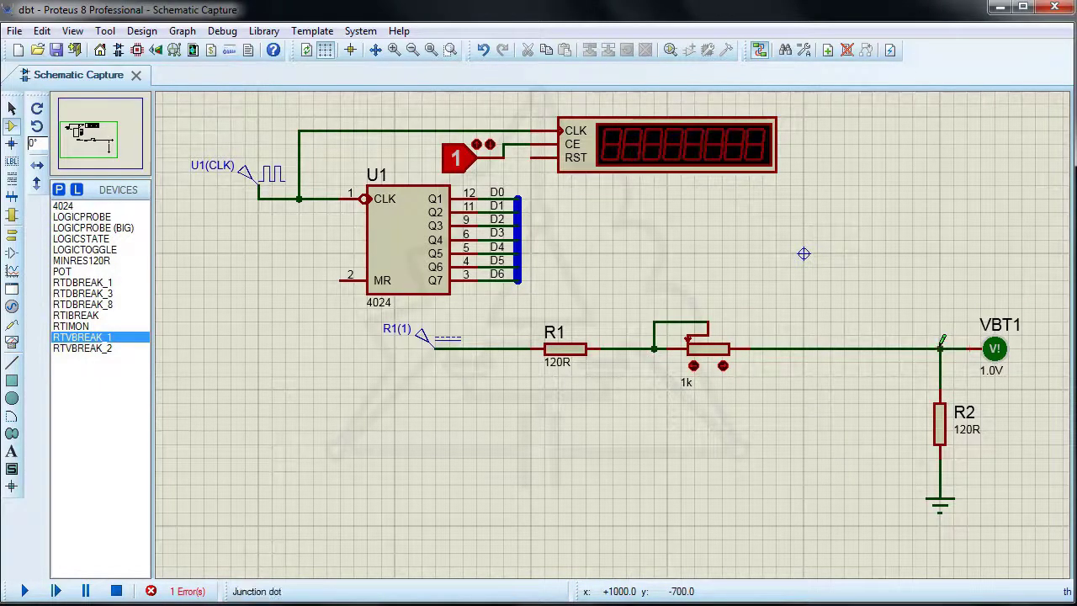
left_click(12, 324)
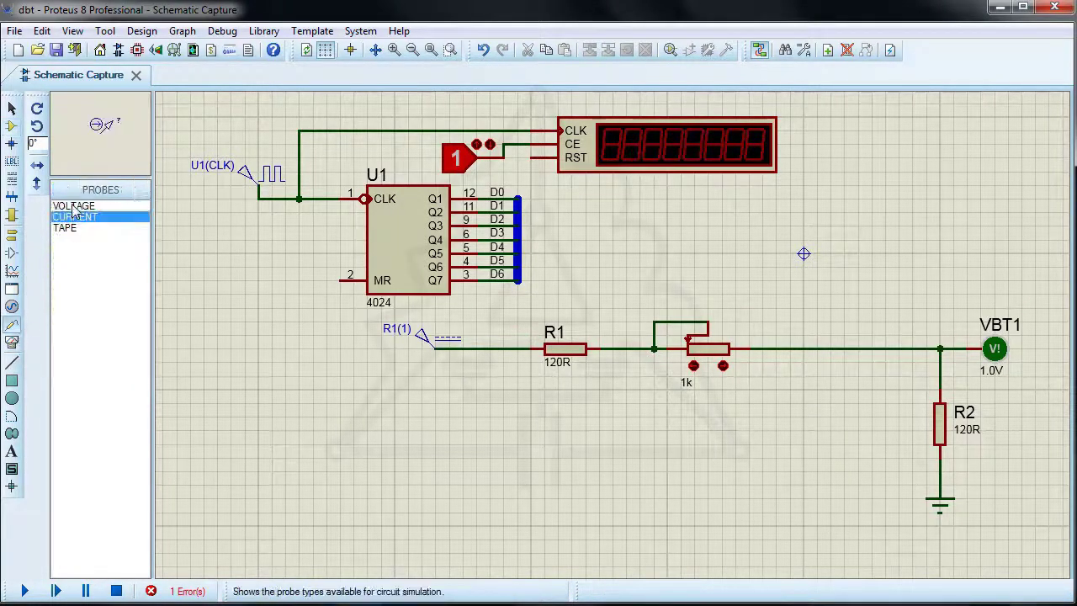
left_click(74, 207)
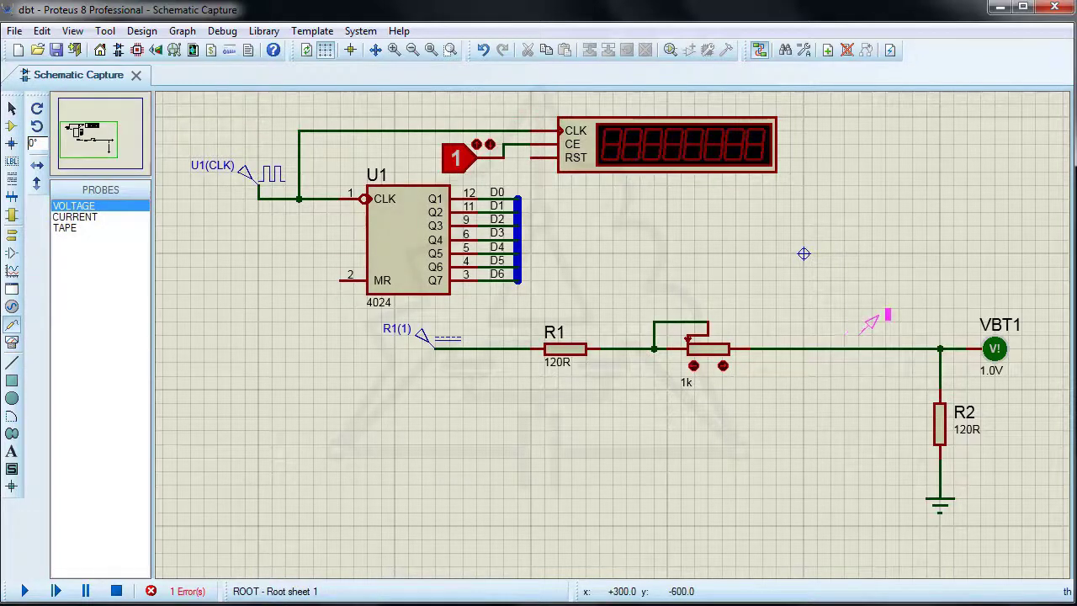
left_click(817, 348)
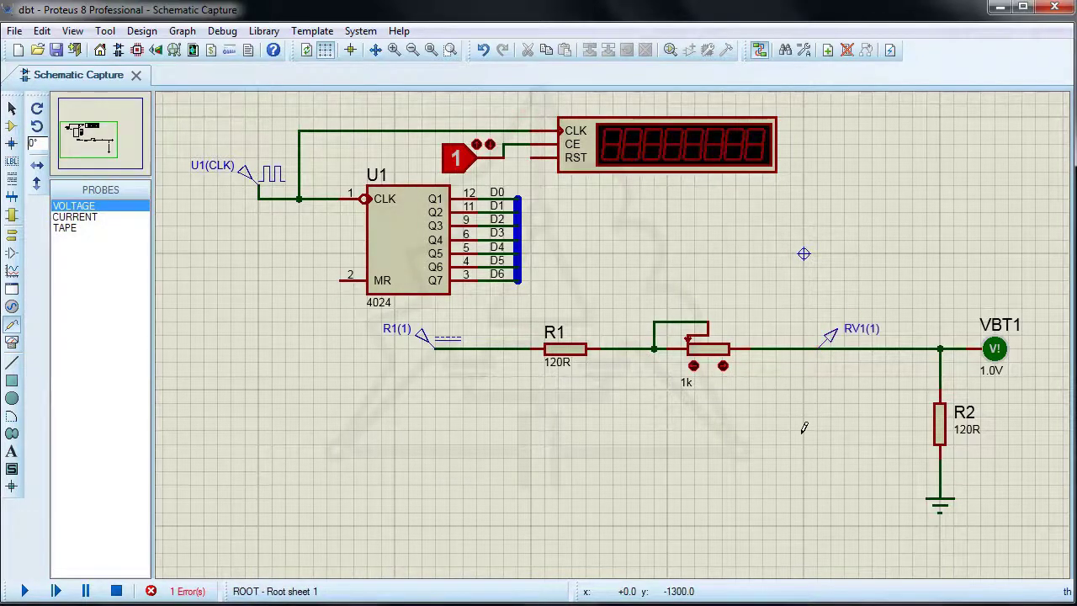
Keep VBT1's trigger voltage at 1.0V, run the simulation and step the wiper toward VBT1 until the breakpoint triggers, and stop the simulation
double_click(993, 351)
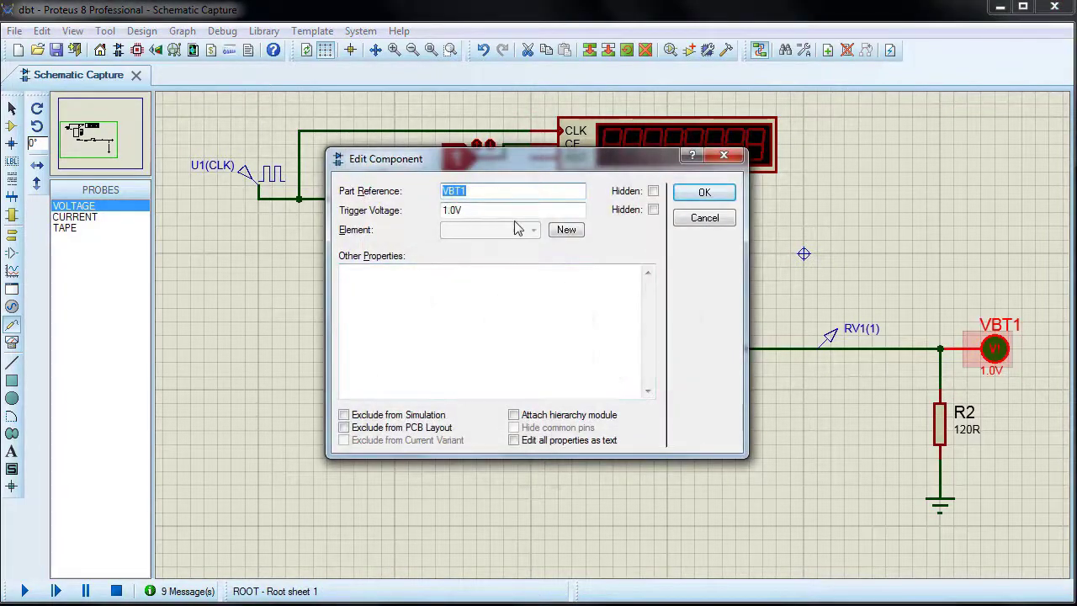
left_click(703, 194)
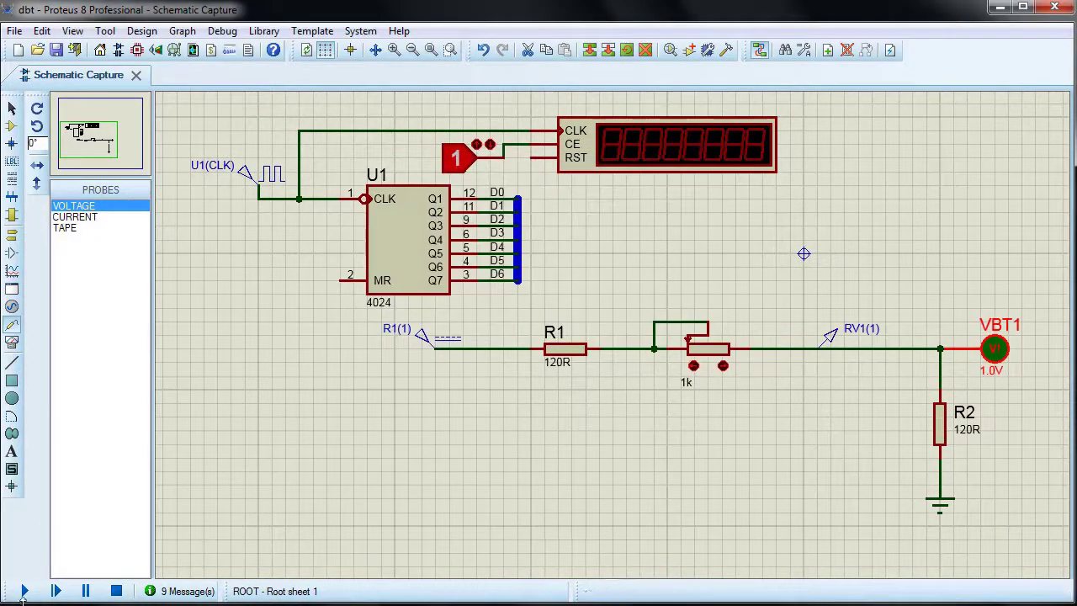
left_click(25, 591)
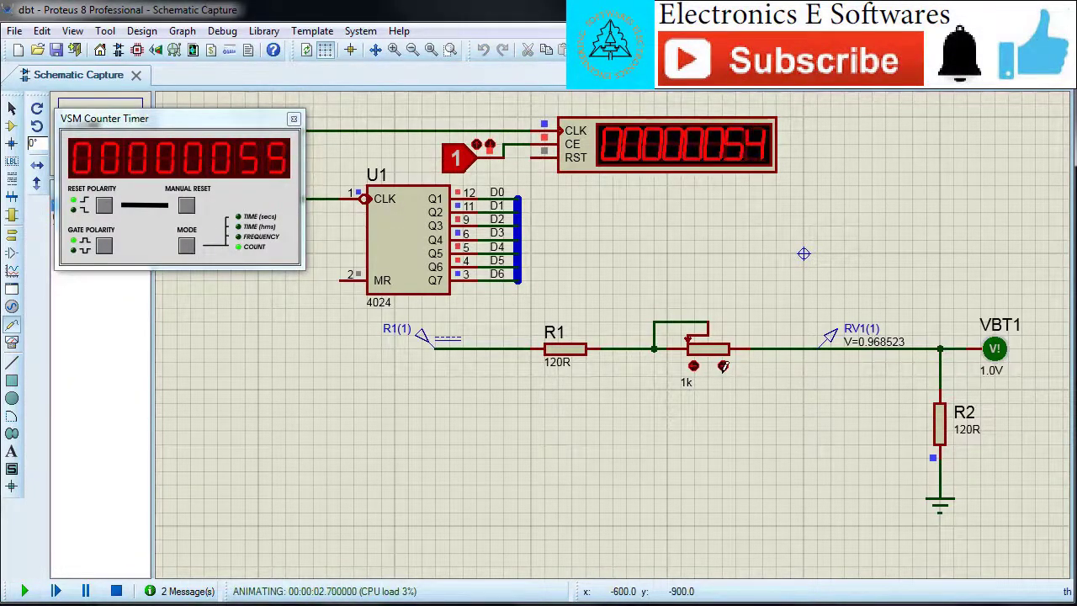
left_click(724, 367)
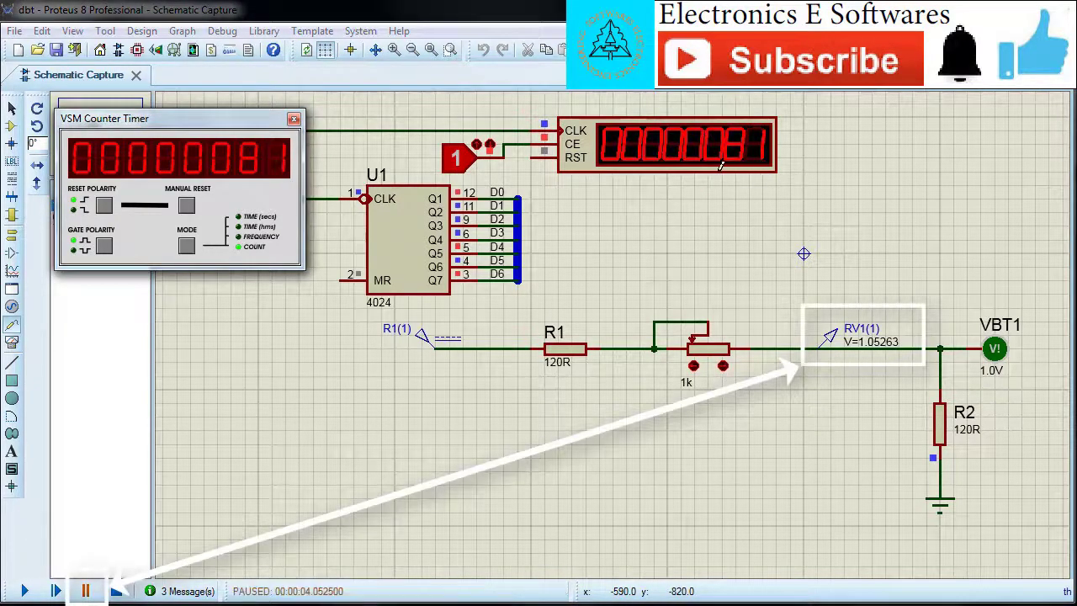
left_click(117, 592)
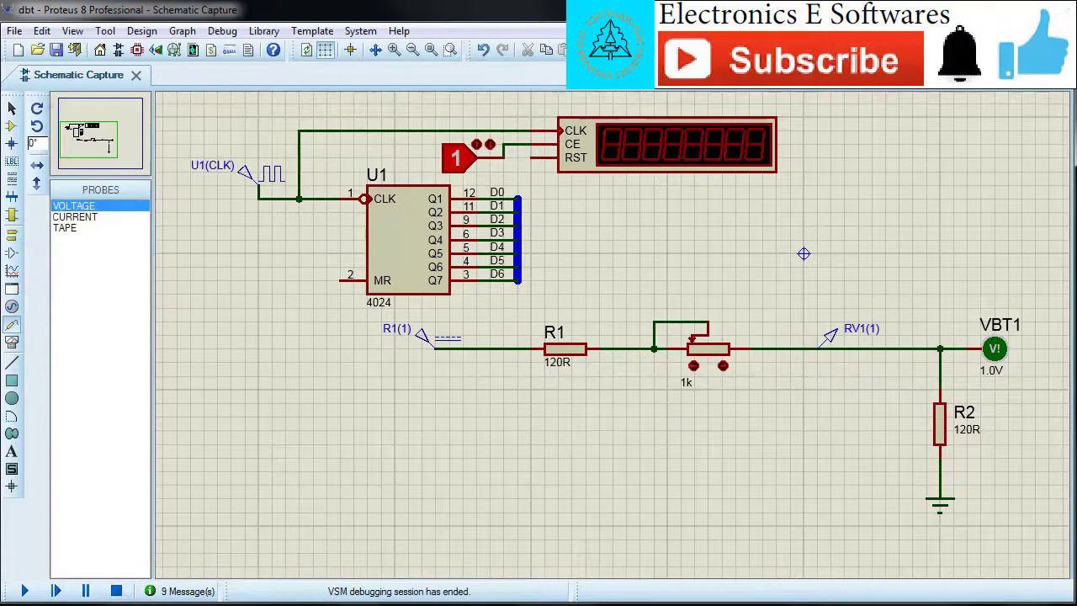
Replace the single-ended voltage breakpoint with an RTVBREAK_2 differential one wired in parallel with R2, spaced clear of the resistor
right_click(995, 352)
right_click(995, 353)
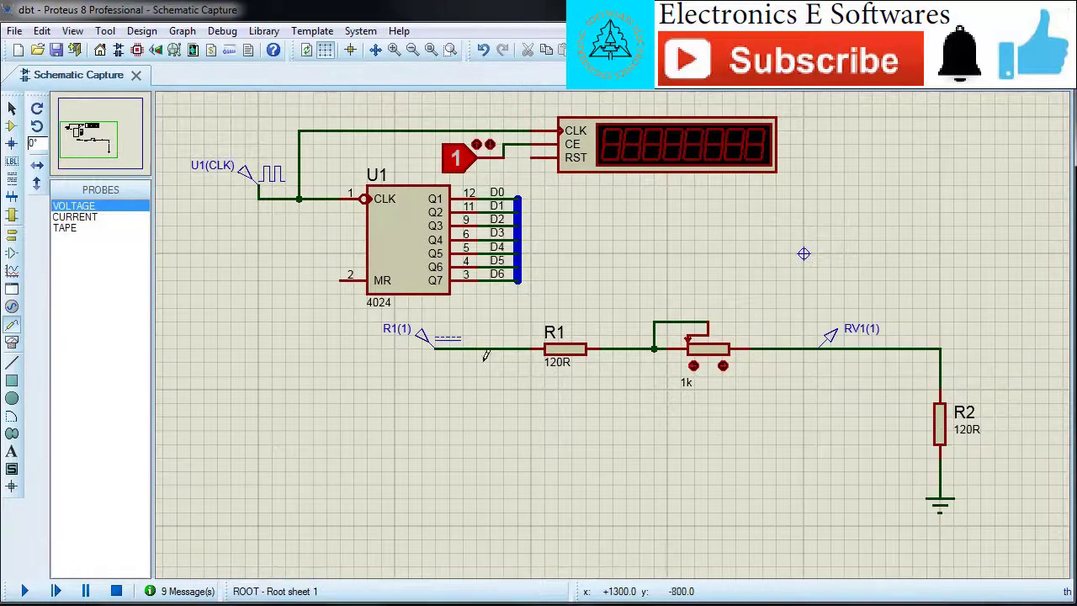
left_click(12, 125)
left_click(82, 347)
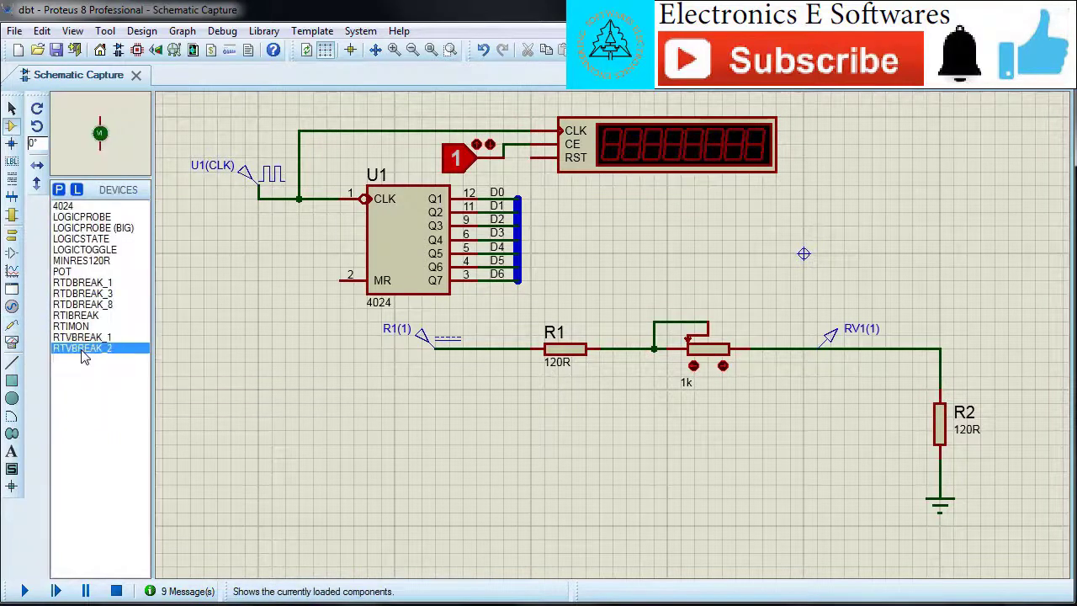
left_click(885, 430)
left_click(886, 403)
left_click(885, 349)
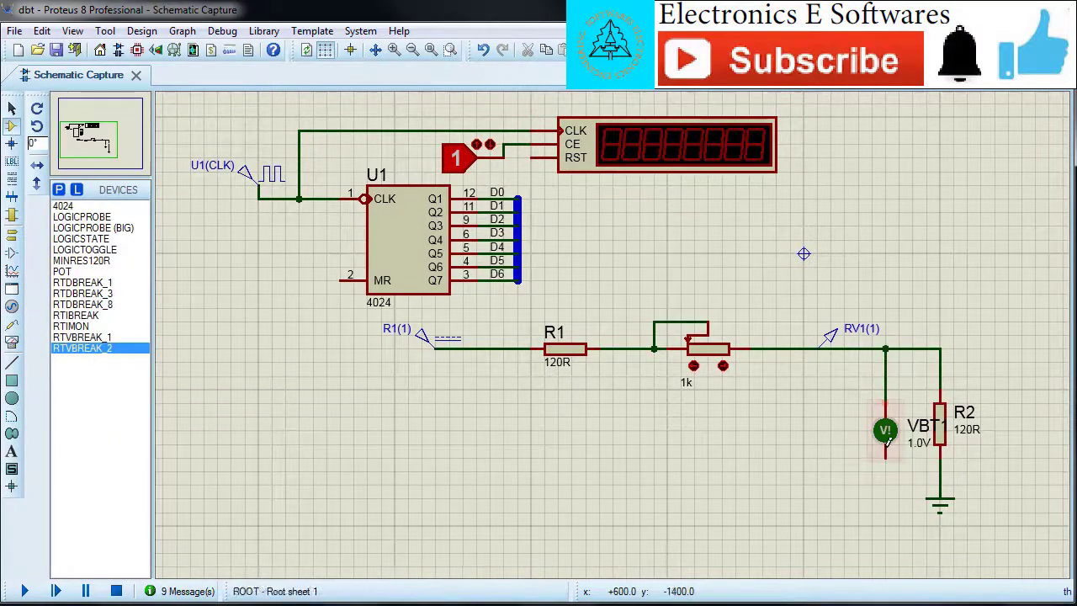
left_click(886, 458)
left_click(940, 472)
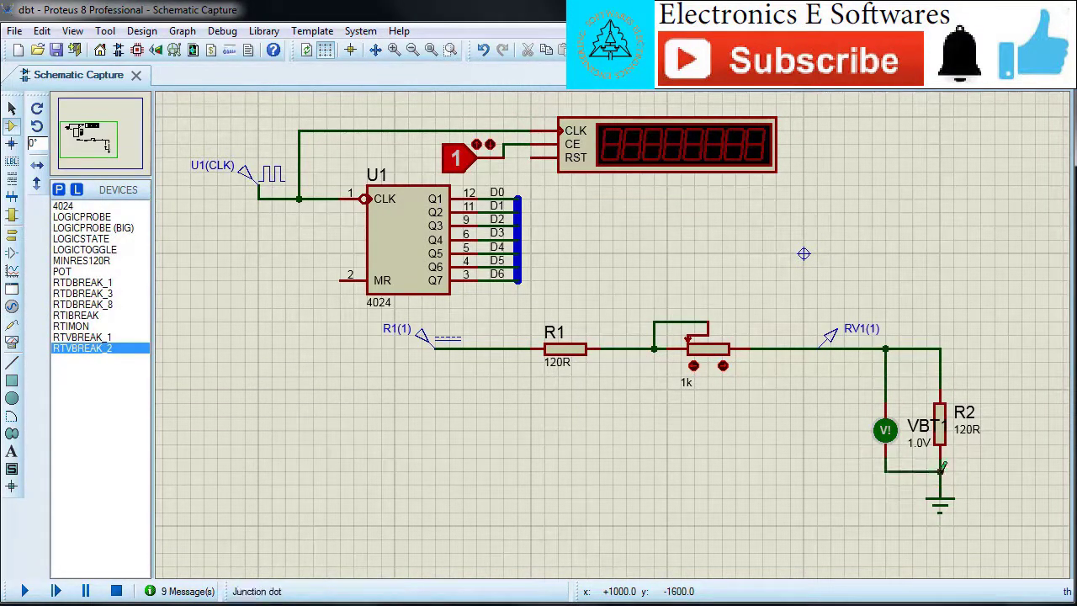
left_click_drag(882, 433, 855, 433)
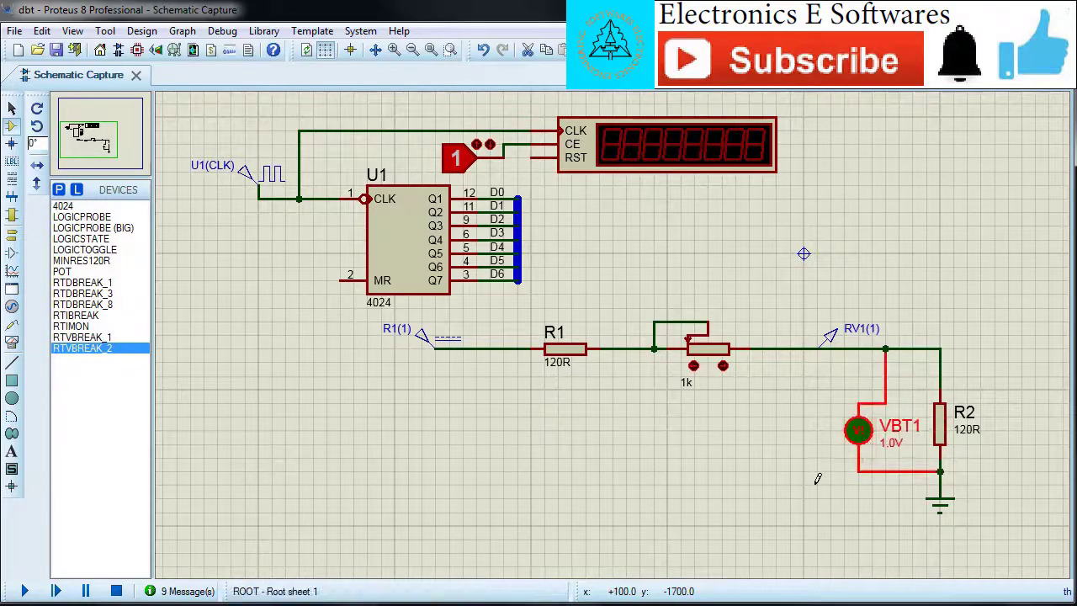
Test the differential breakpoint across R2 with its 1.0V trigger voltage by running the simulation, stepping the wiper until it pauses, and stopping it
double_click(860, 443)
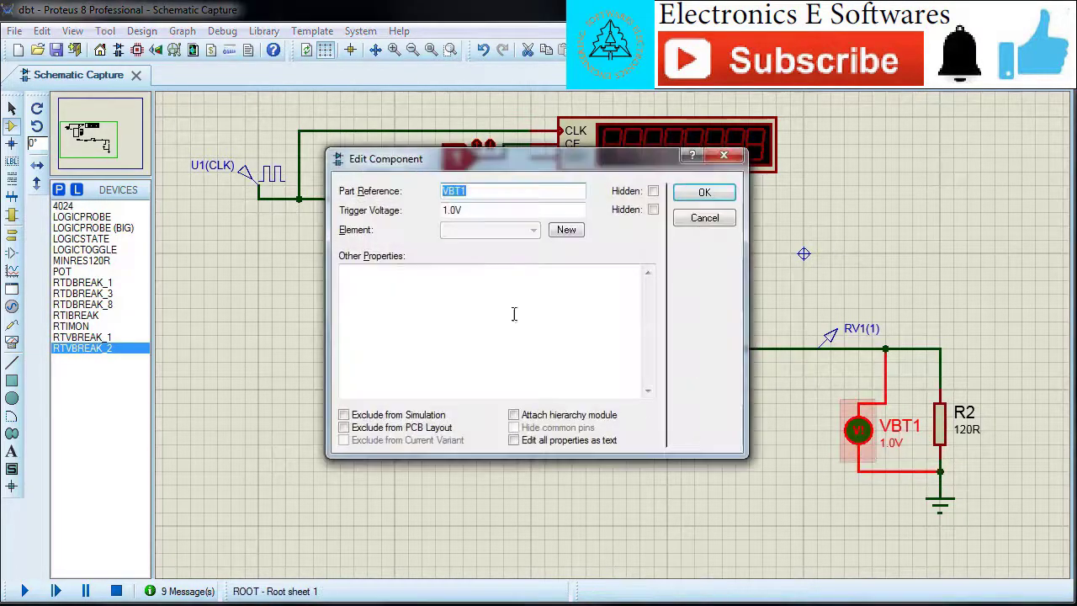
left_click(704, 194)
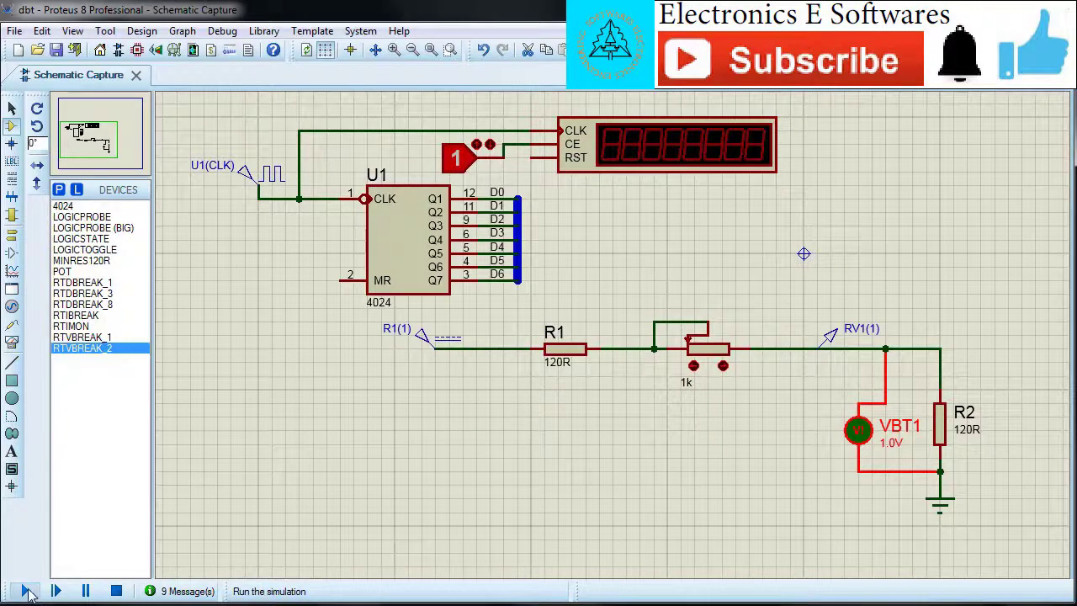
left_click(28, 593)
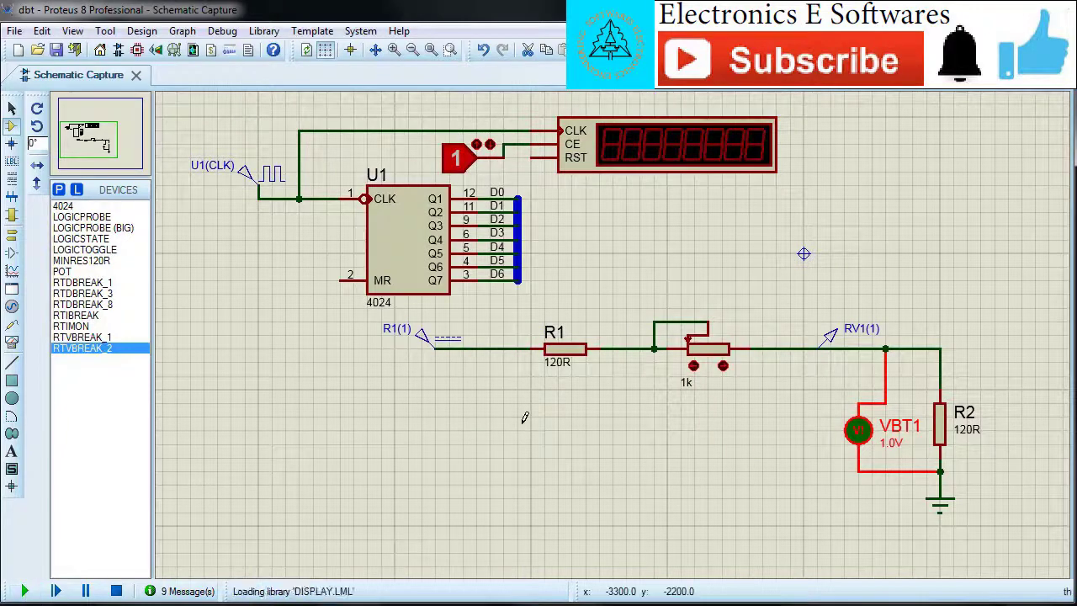
left_click(722, 364)
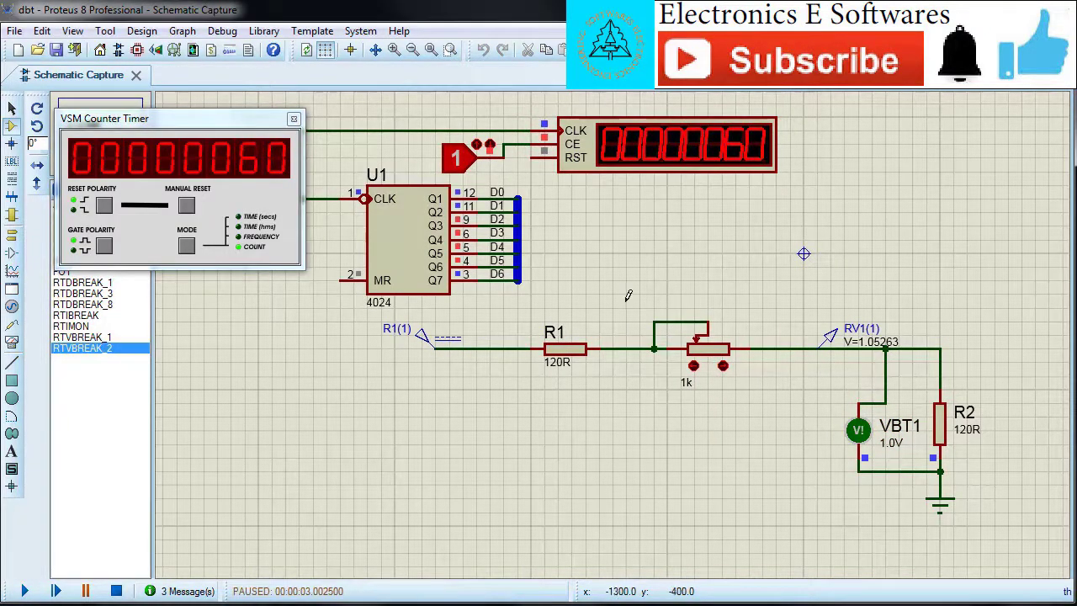
left_click(116, 592)
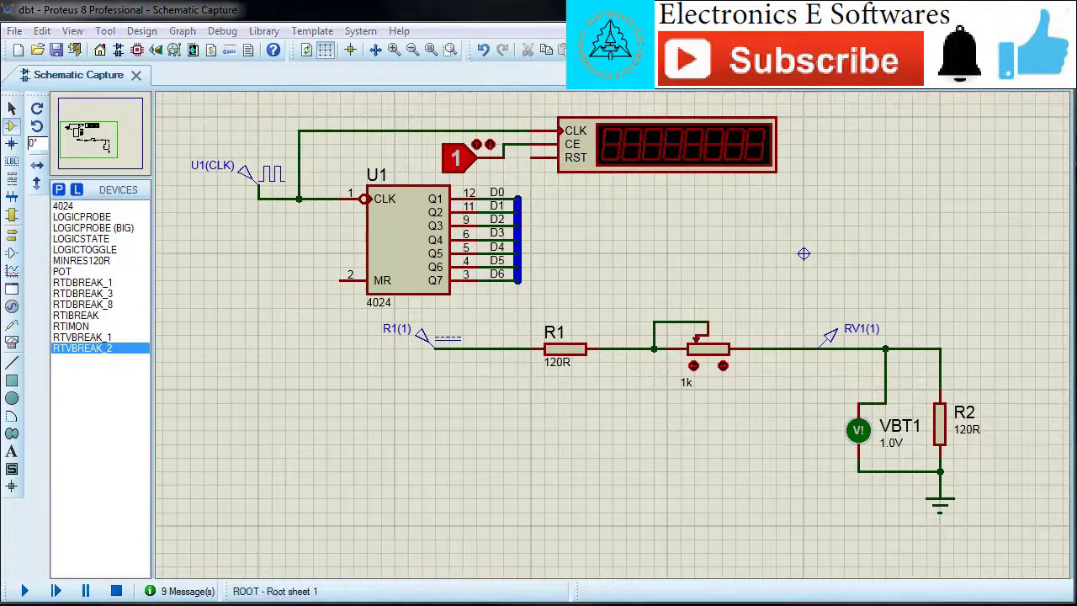
Delete the VBT1 breakpoint across R2, and add the RTVMON and RTVMON_2 voltage monitors from the Debugging Tools category to the device list
right_click(857, 433)
left_click(917, 365)
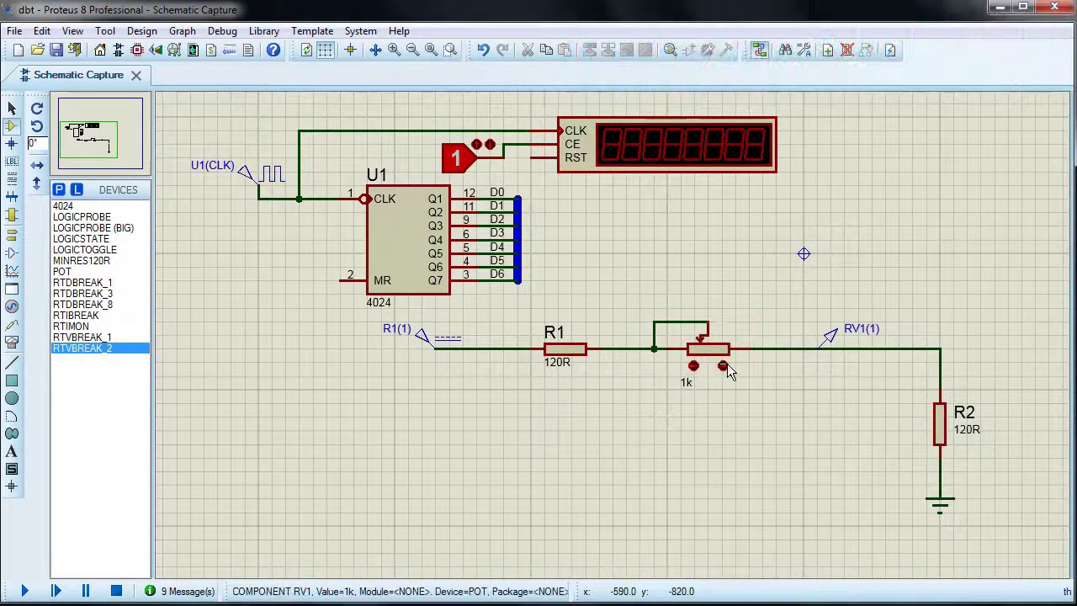
left_click(58, 189)
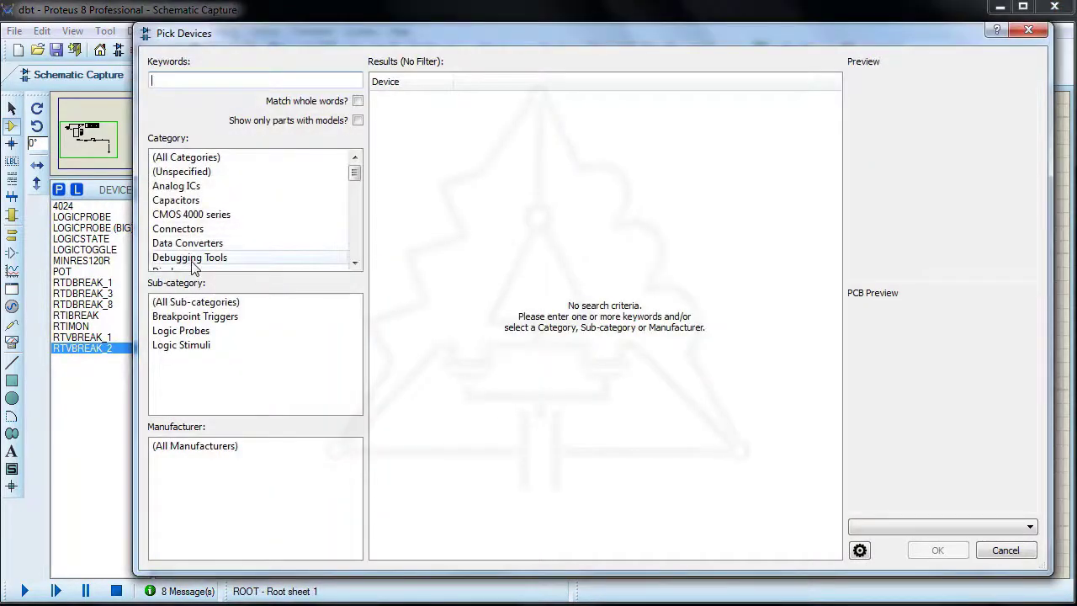
left_click(193, 258)
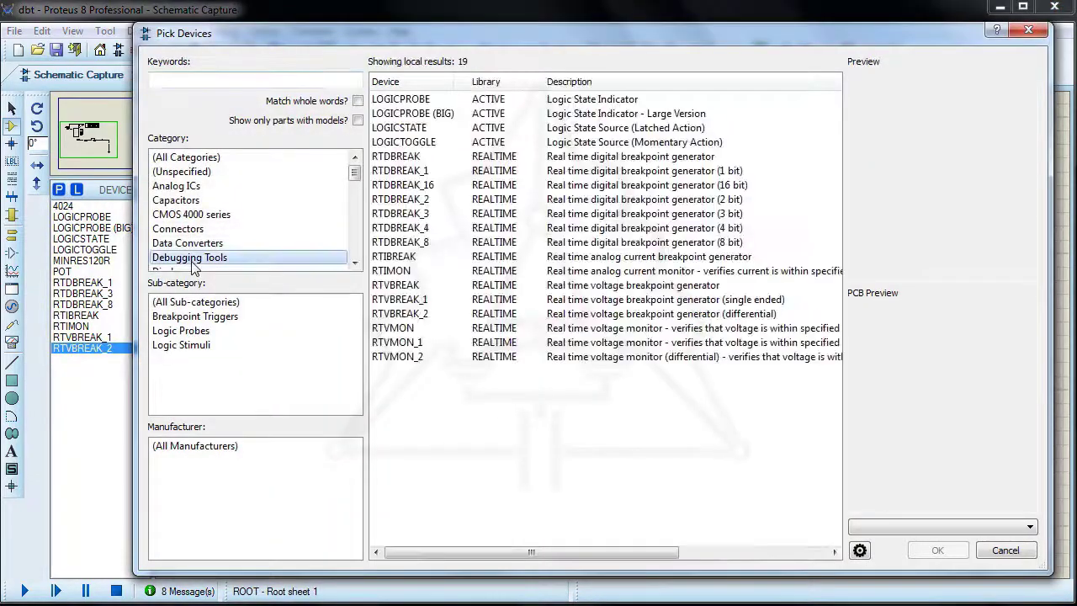
left_click(693, 333)
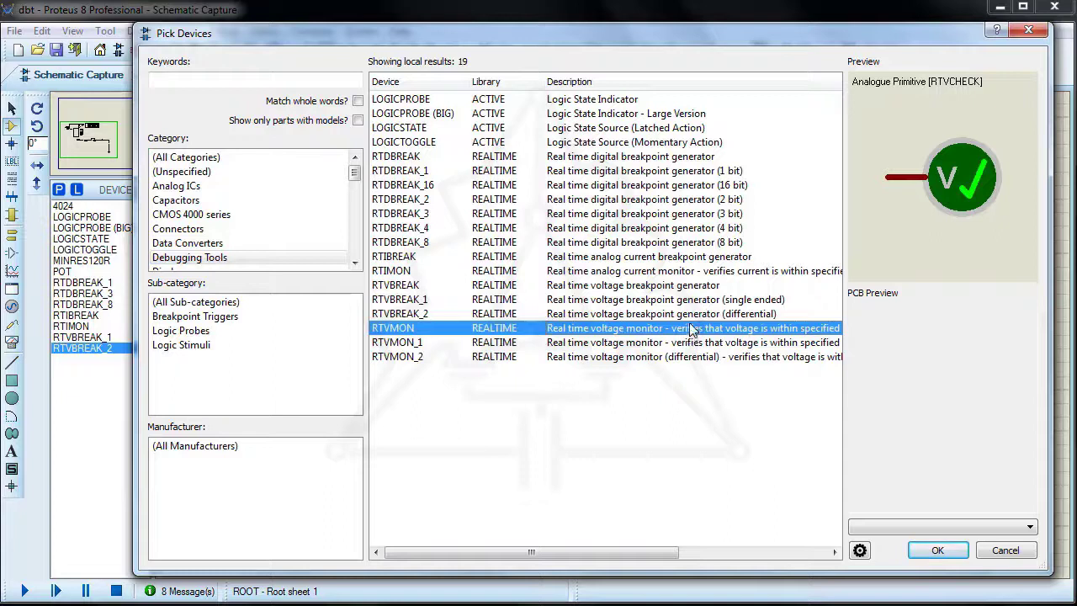
double_click(692, 333)
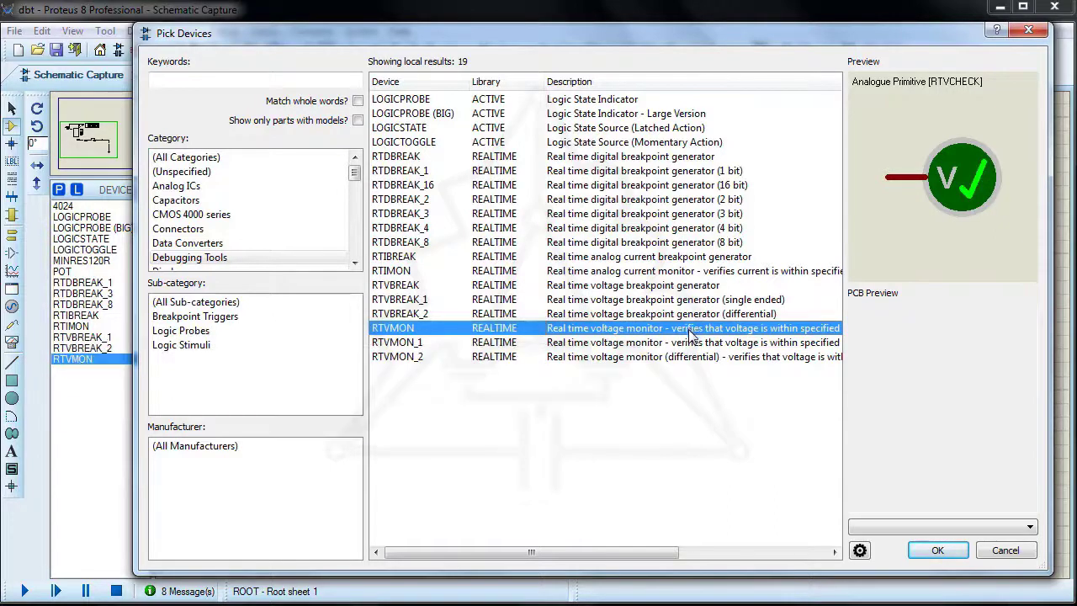
left_click(687, 345)
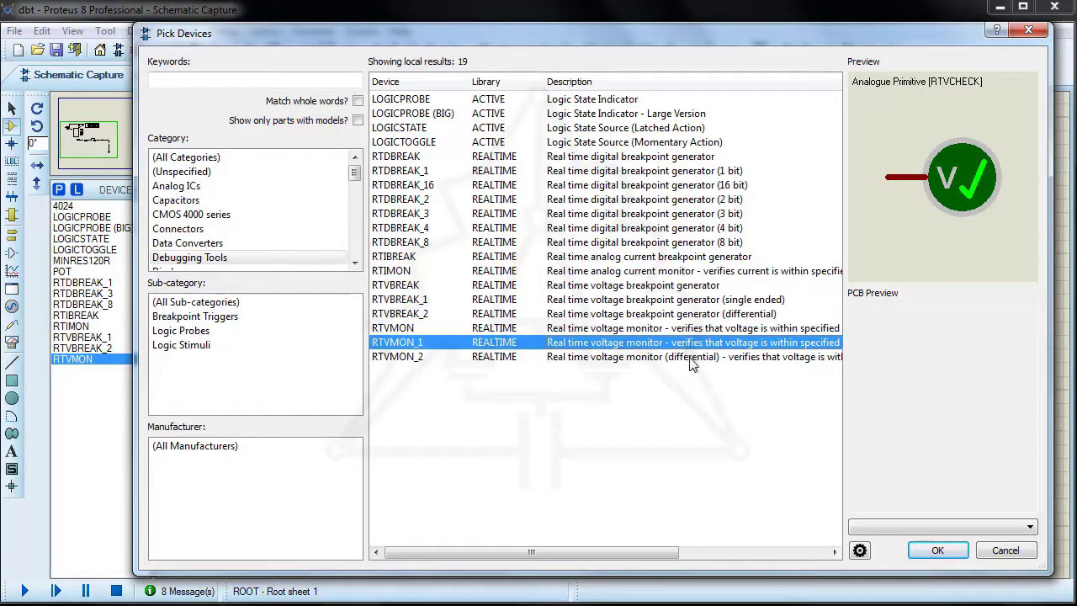
left_click(690, 358)
double_click(690, 358)
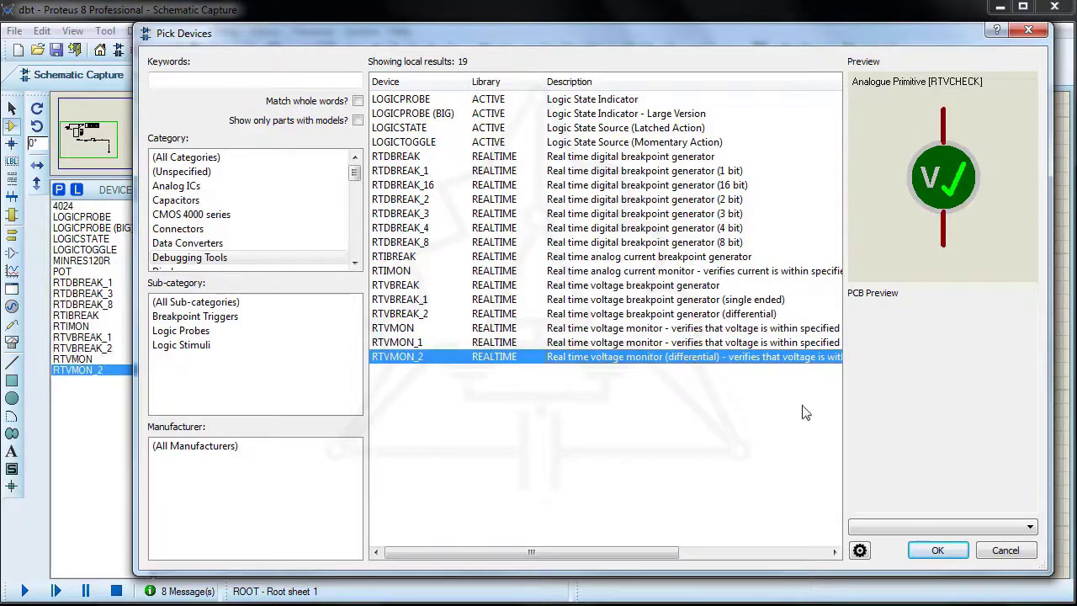
left_click(939, 550)
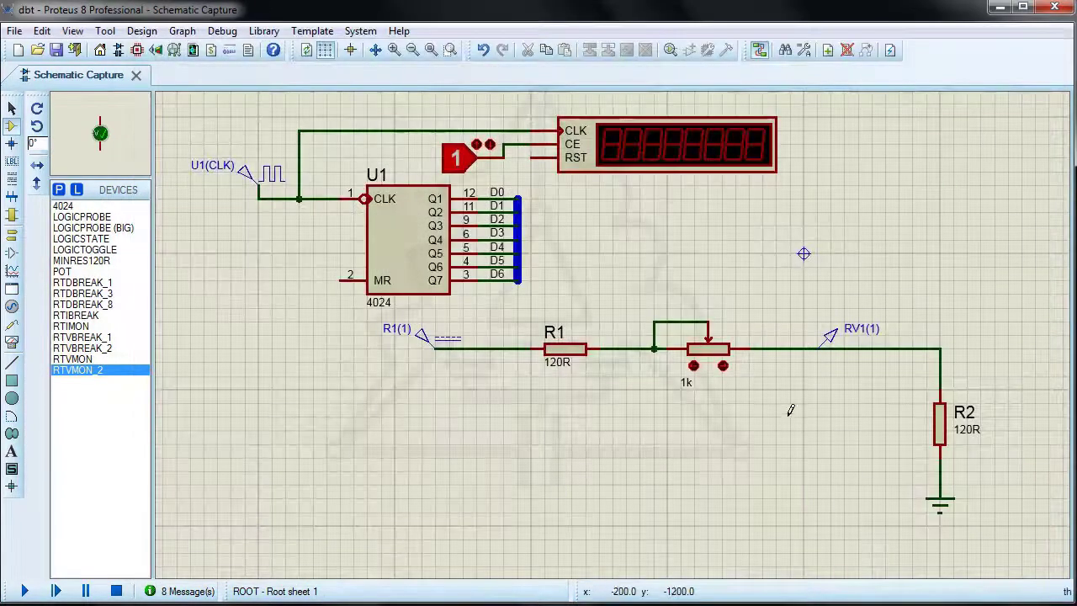
Place an RTVMON voltage monitor at the wire corner above R2, and set its minimum voltage to 1 and maximum voltage to 2.0V
left_click(71, 360)
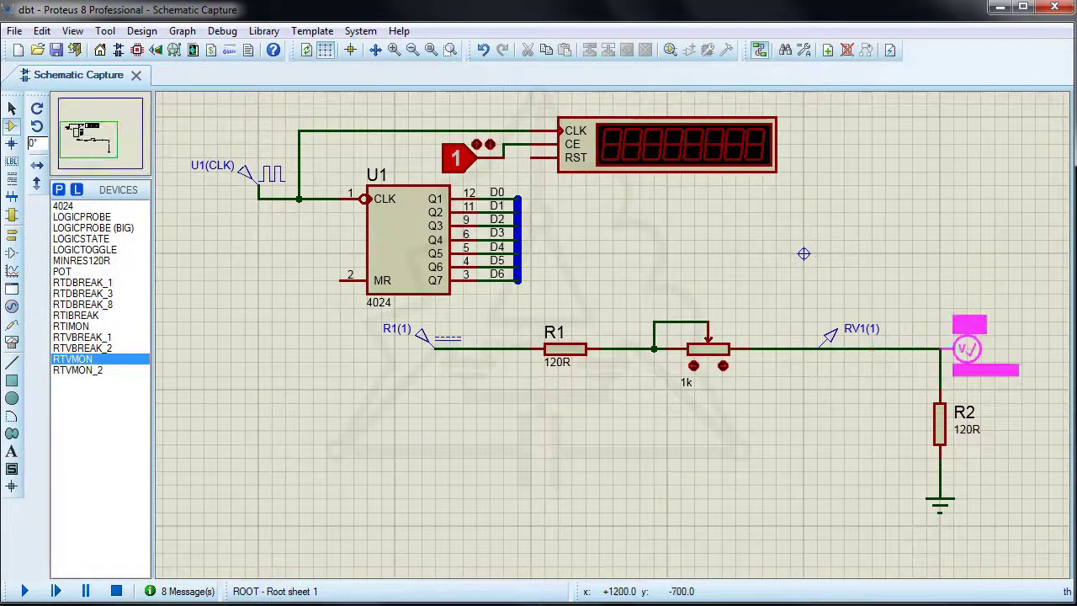
left_click(966, 348)
double_click(978, 375)
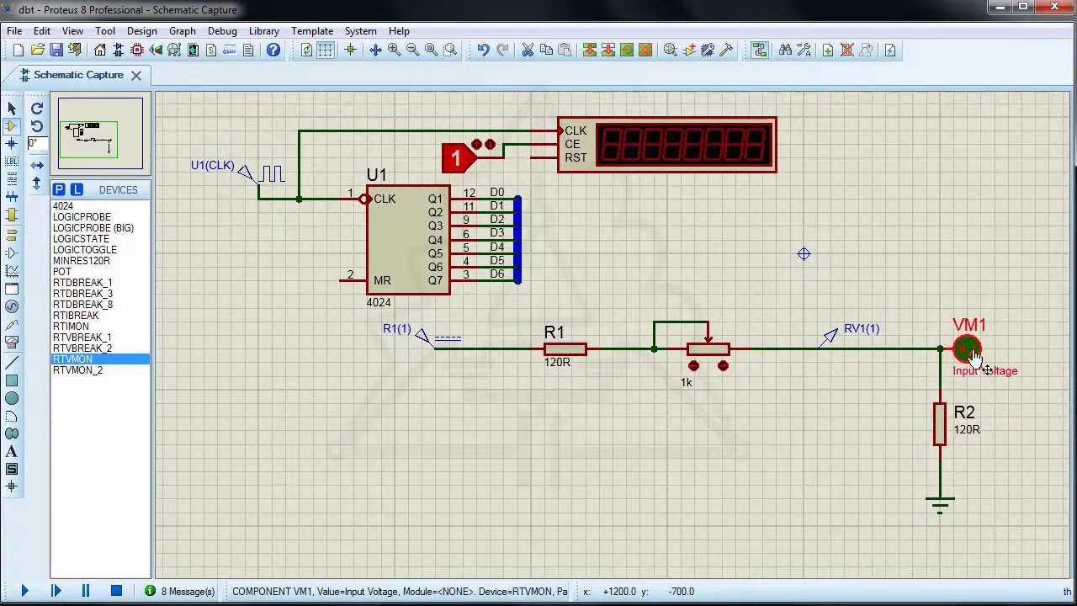
double_click(446, 239)
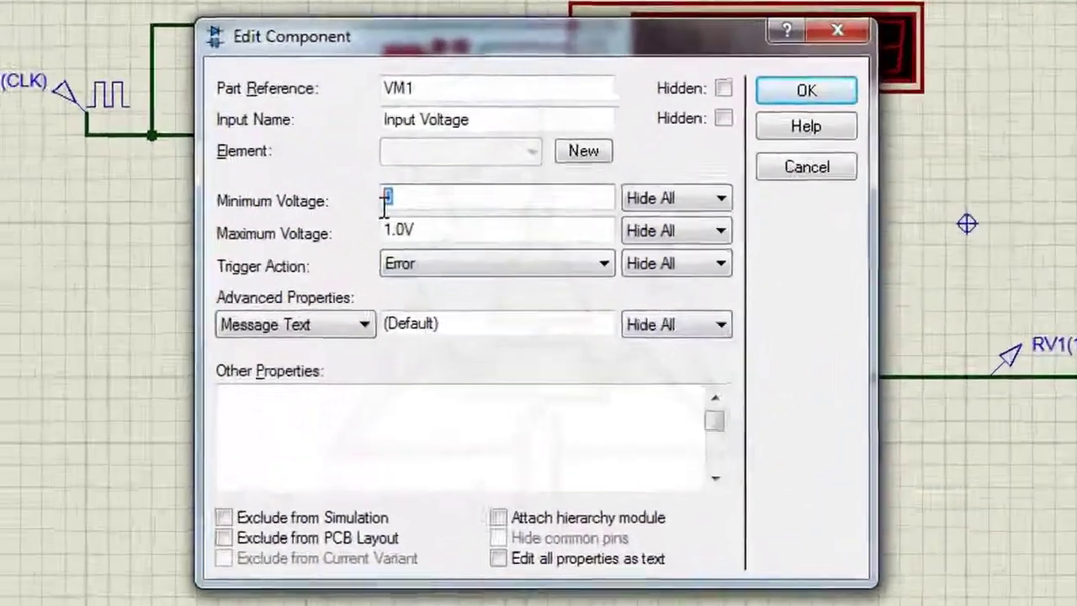
type("1")
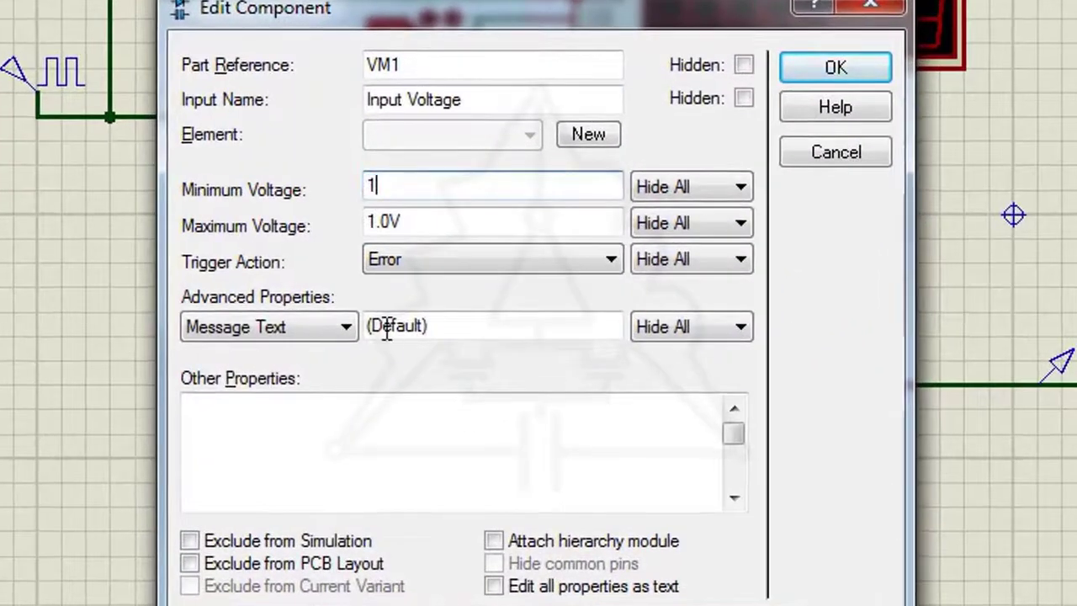
left_click(371, 223)
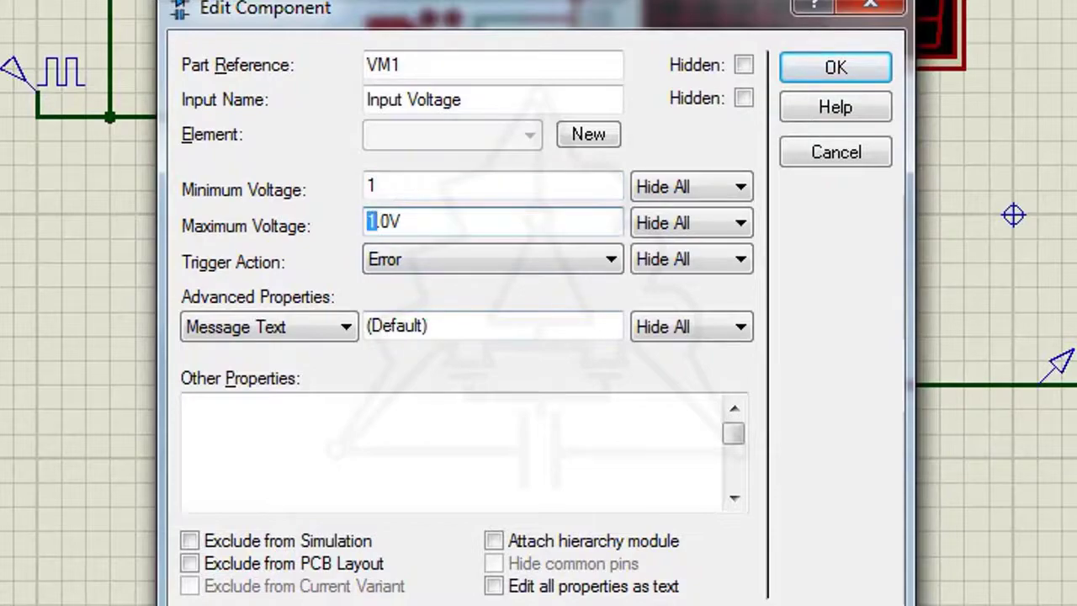
type("2.")
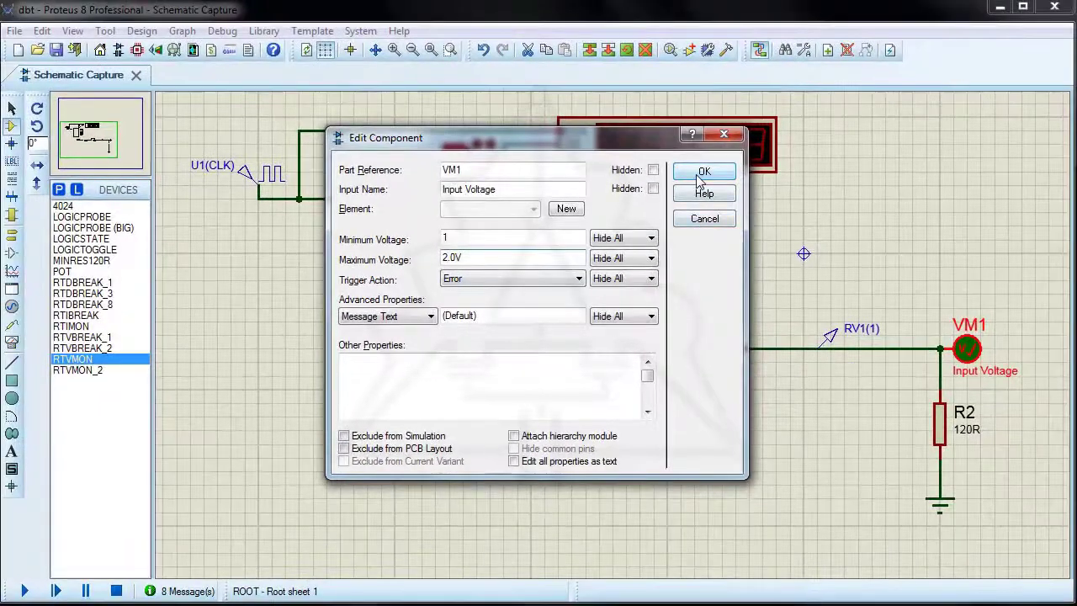
left_click(701, 173)
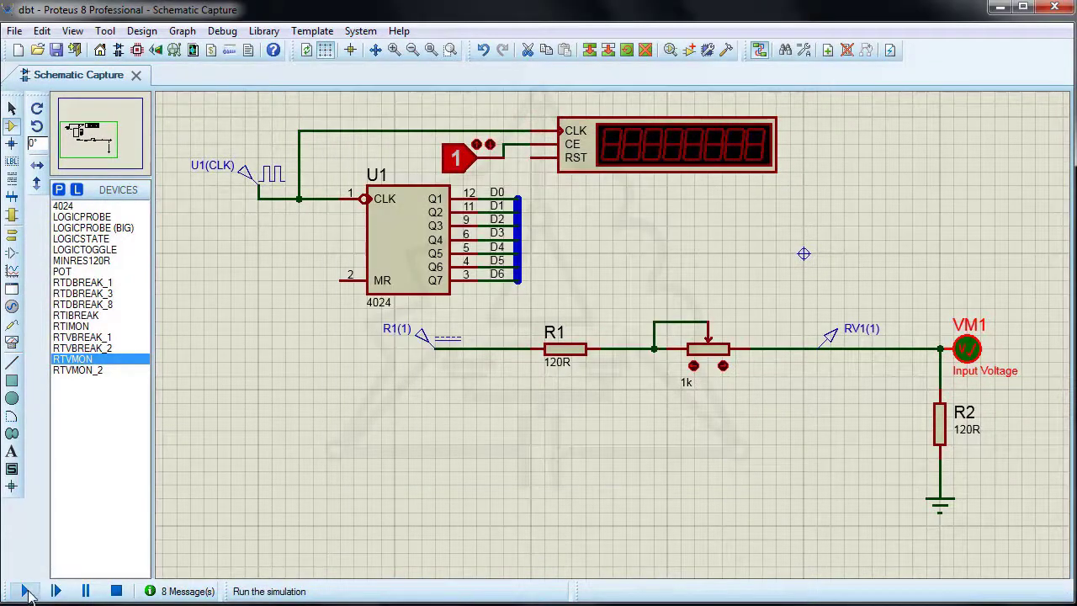
Test VM1's lower limit by running the simulation and stepping the wiper toward R1 until it errors, skip the log, and recentre the wiper
left_click(25, 593)
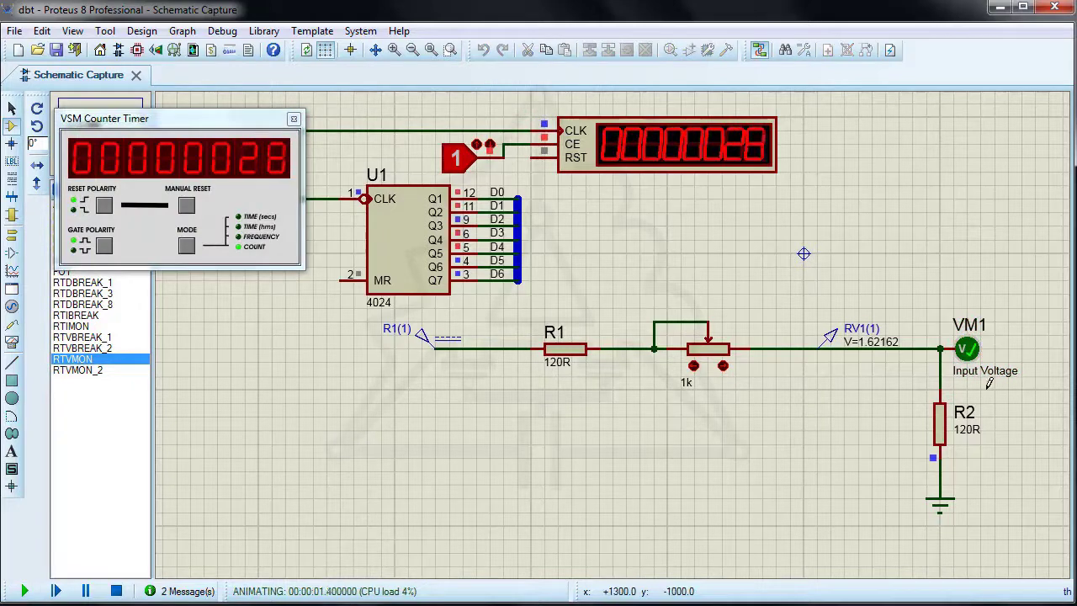
left_click(693, 367)
left_click(693, 367)
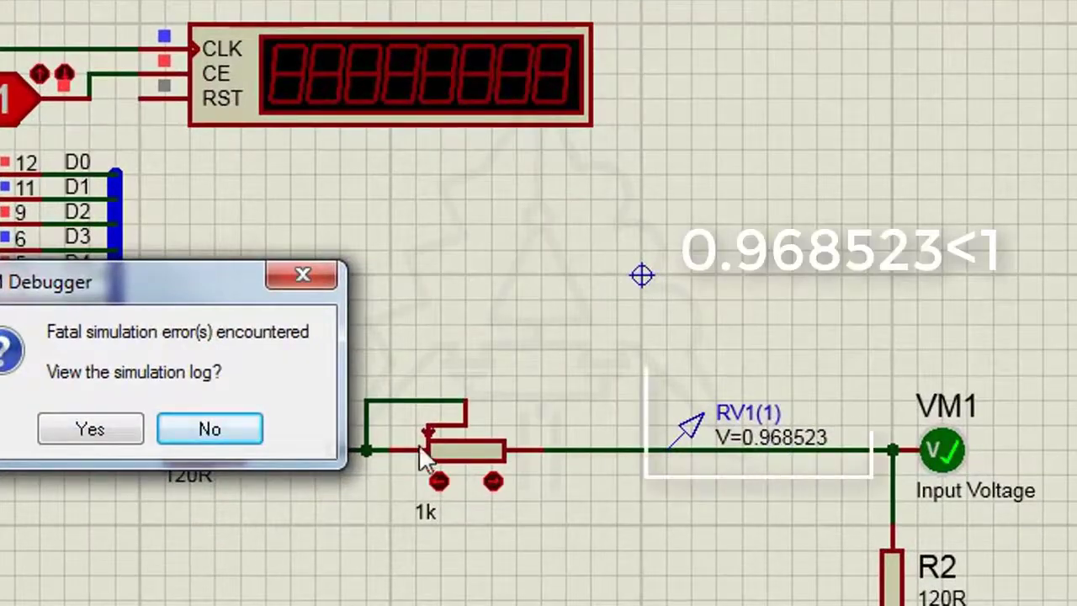
left_click(210, 429)
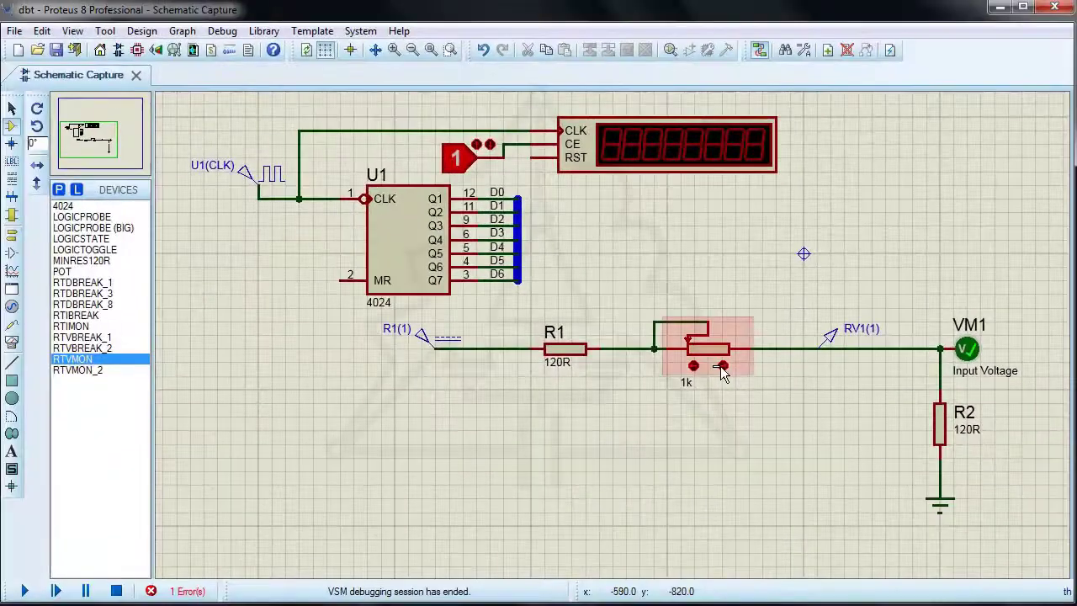
left_click(723, 367)
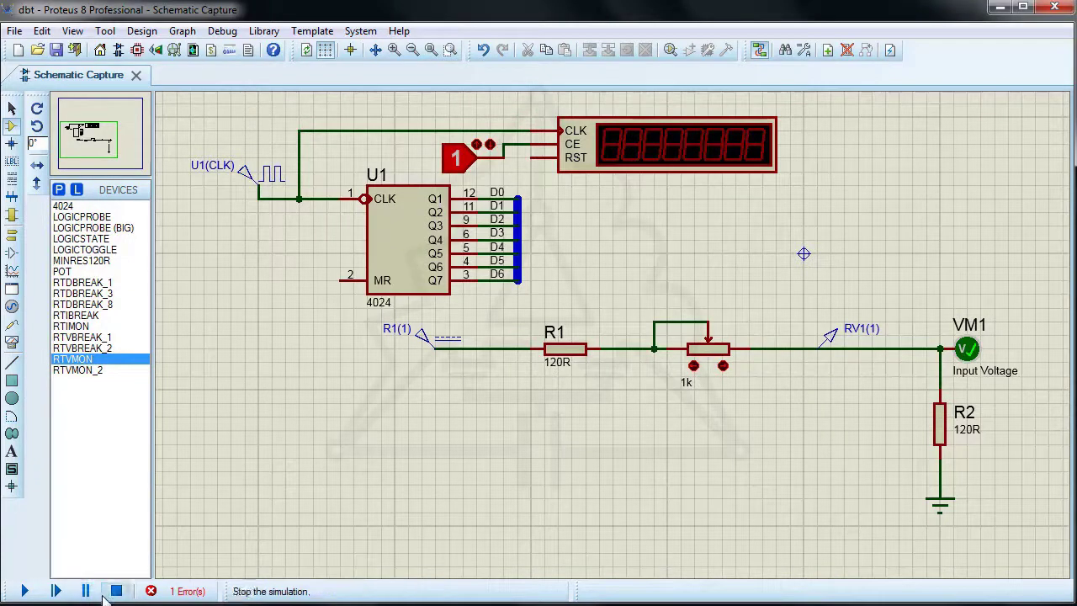
Test VM1's upper limit by running the simulation and stepping the wiper toward VM1 until it errors, skip the log, and stop
left_click(24, 591)
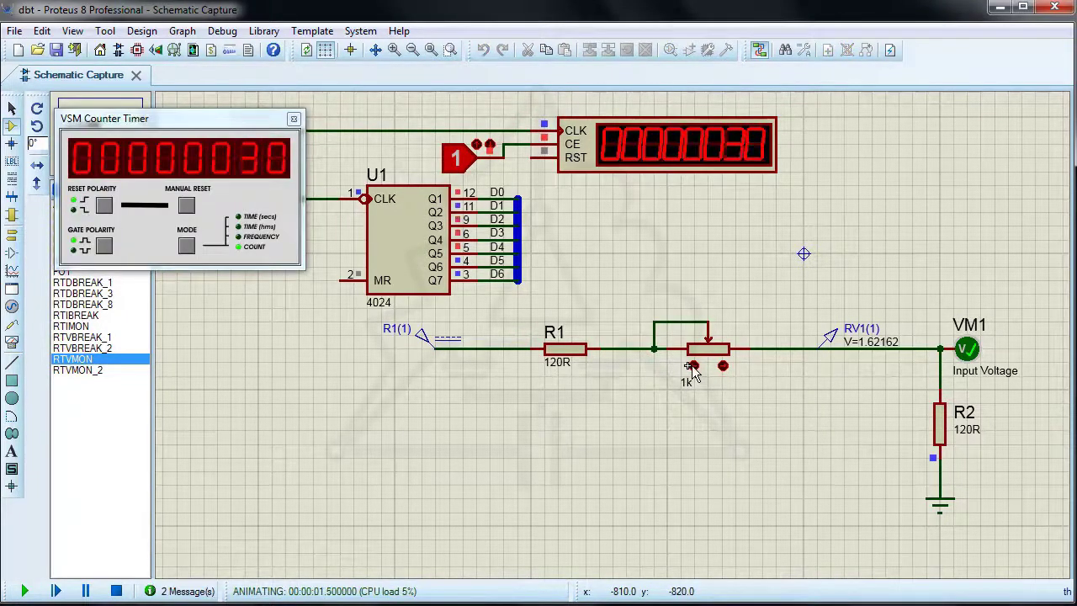
left_click(723, 367)
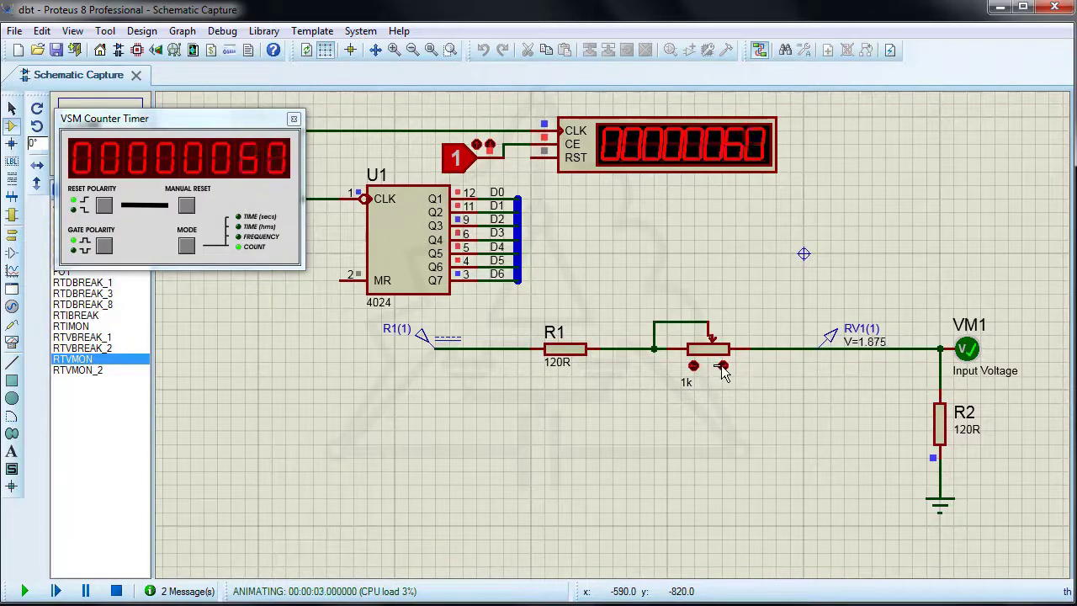
left_click(723, 367)
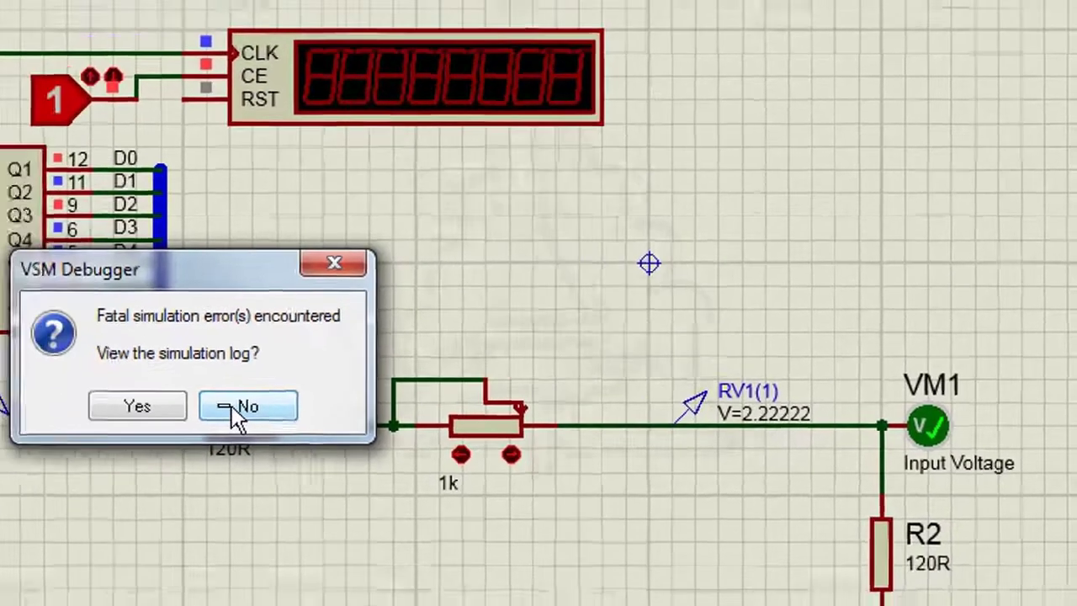
left_click(145, 431)
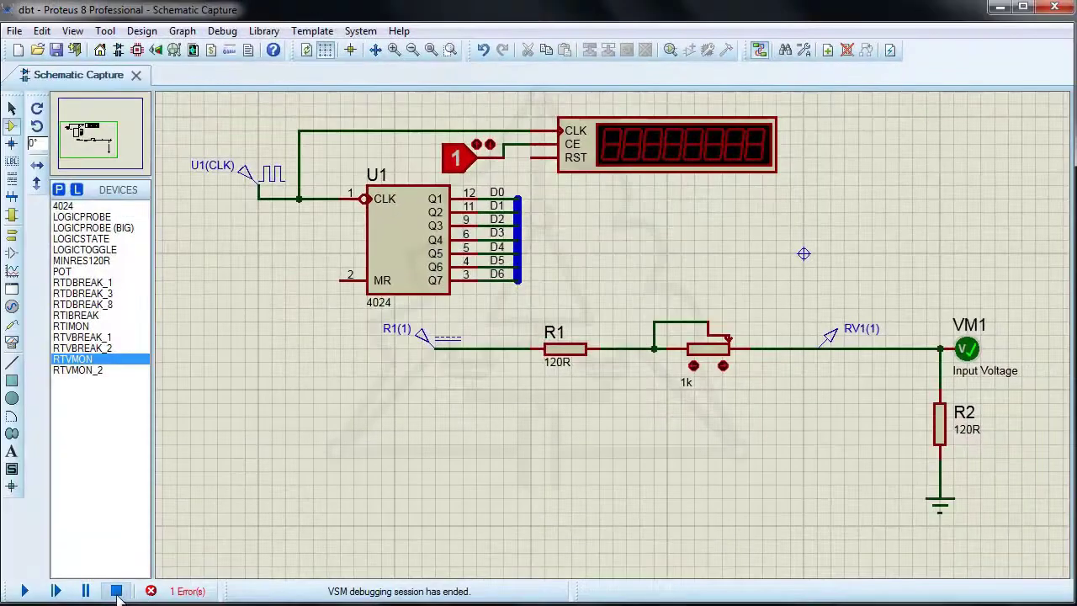
left_click(117, 592)
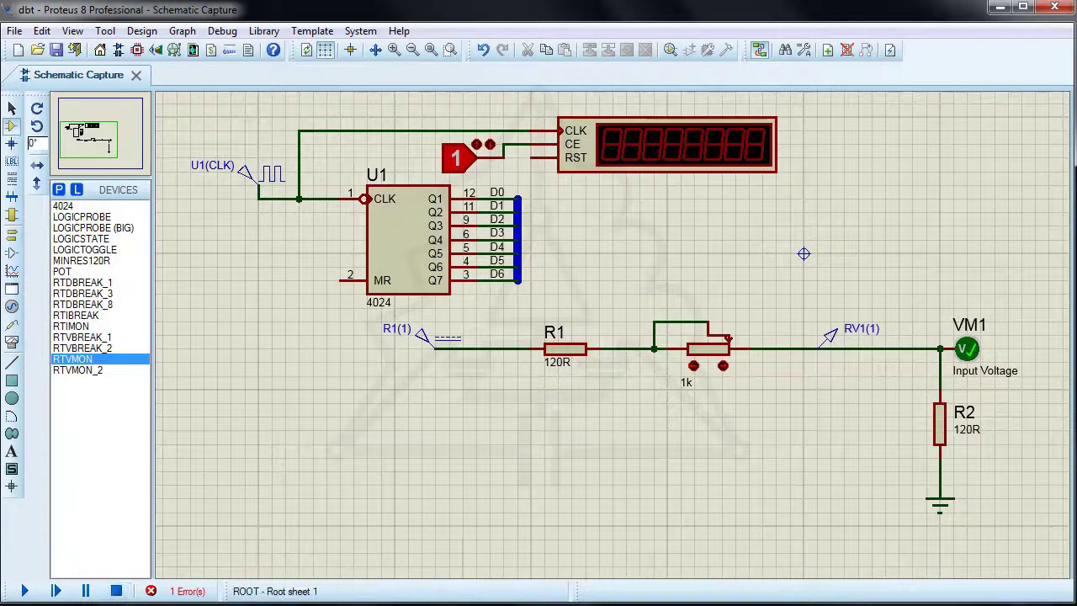
Replace the RTVMON monitor with an RTVMON_2 differential one placed beside R2 and wired in parallel with the resistor
right_click(967, 348)
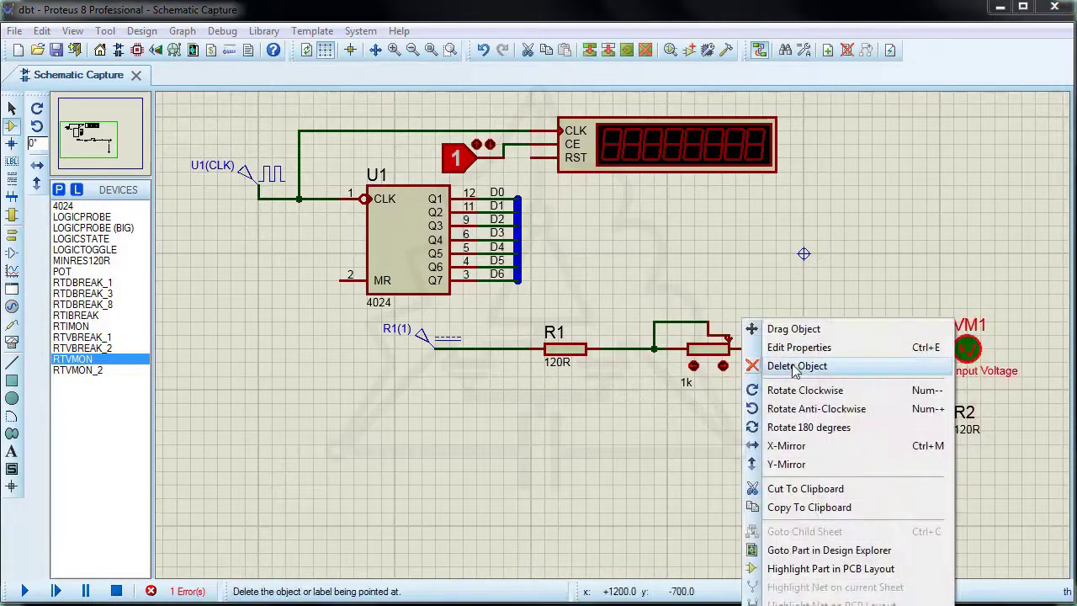
left_click(791, 365)
left_click(84, 370)
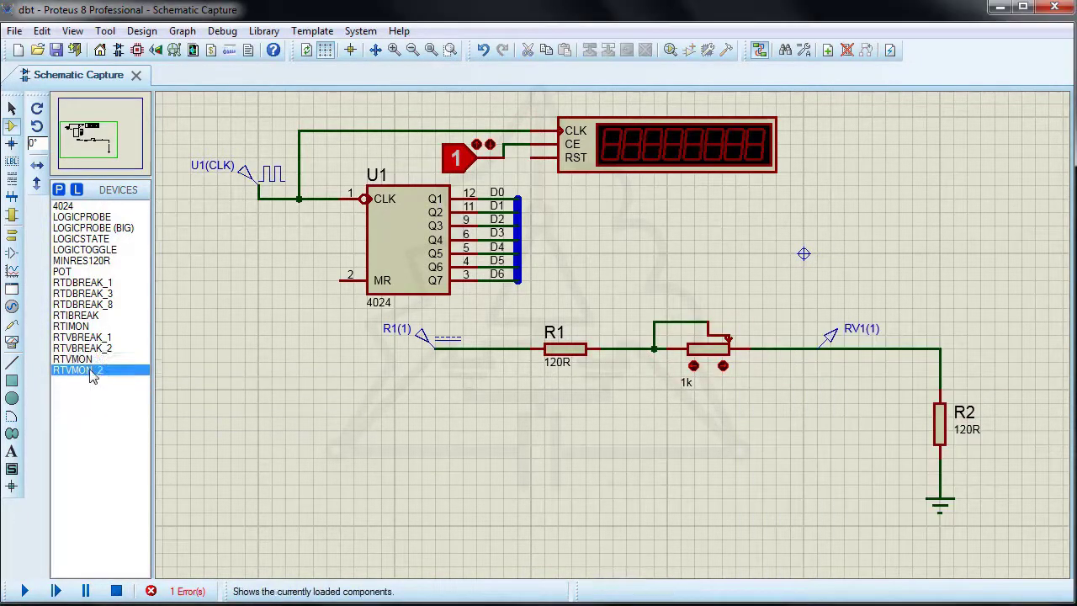
left_click(872, 418)
left_click(874, 424)
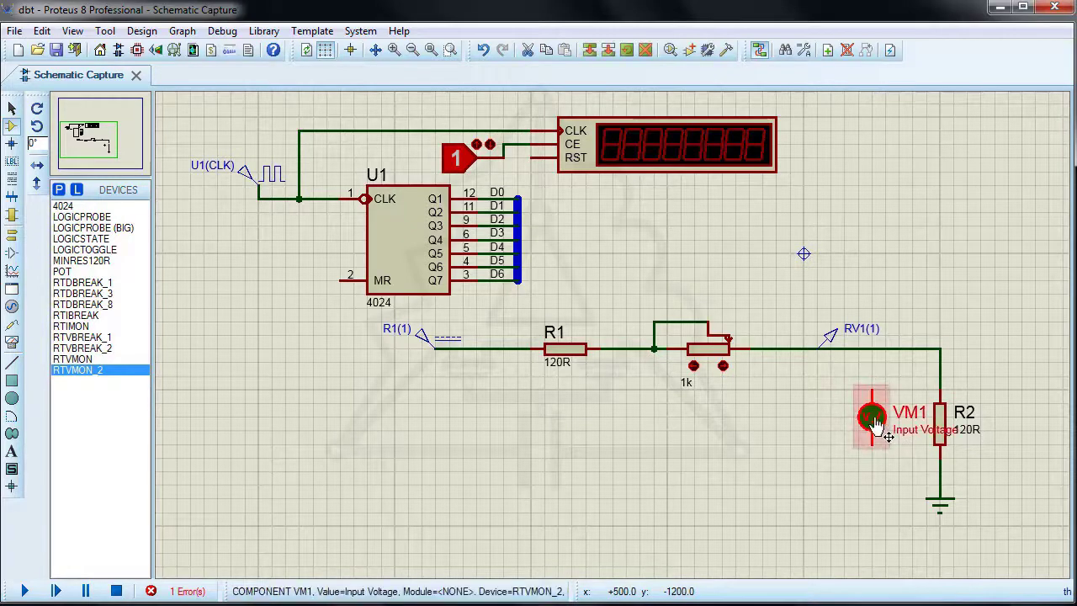
left_click_drag(879, 425, 851, 426)
left_click(844, 390)
left_click(844, 349)
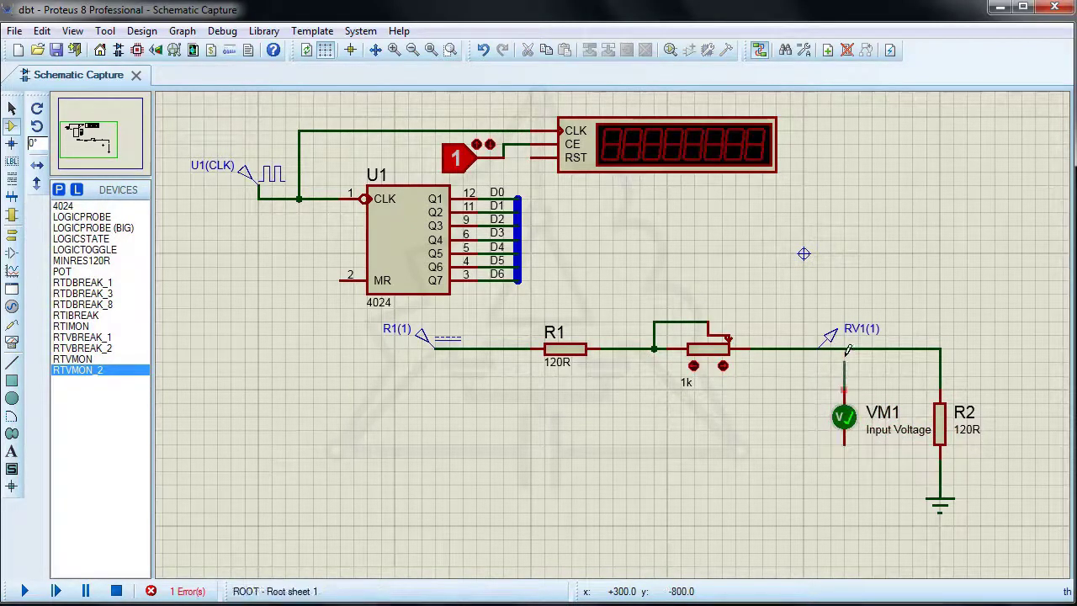
left_click(844, 444)
left_click(940, 471)
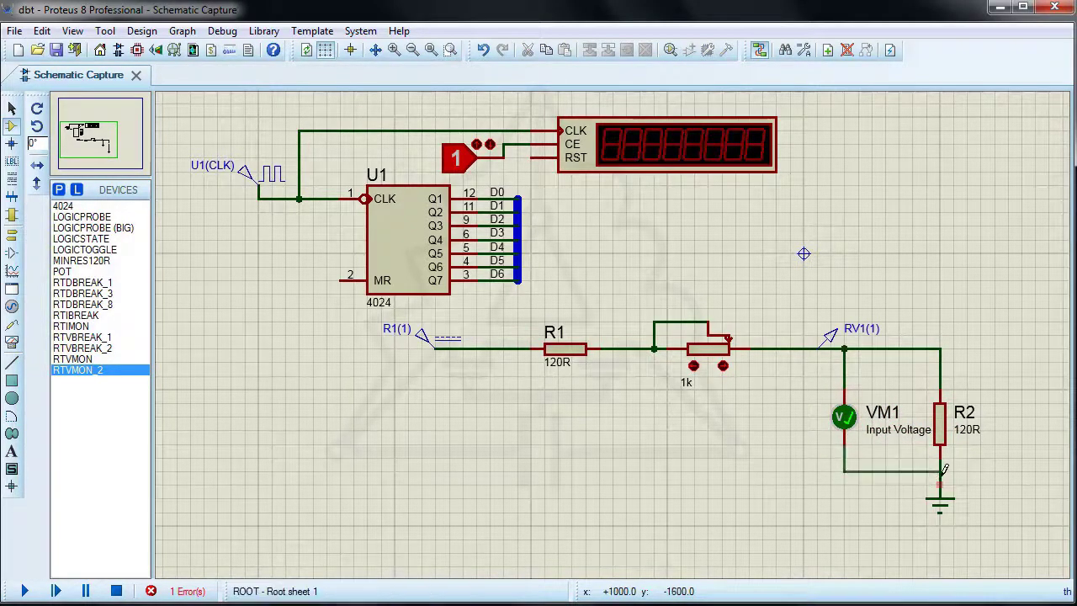
Set the differential monitor's minimum voltage to 1 and maximum voltage to 2V, and return the potentiometer wiper to its midpoint
double_click(844, 422)
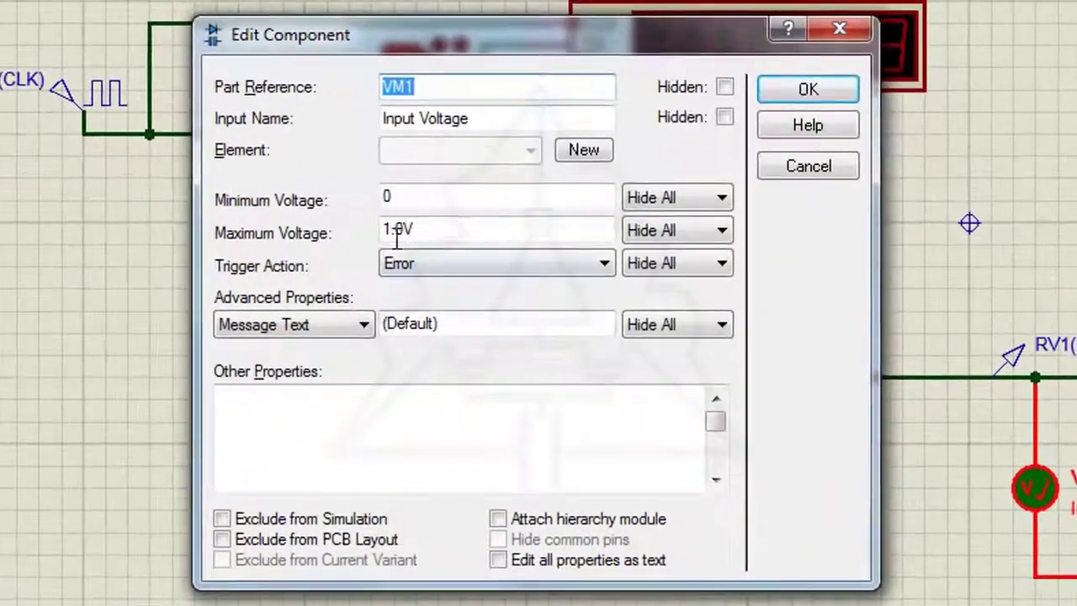
left_click_drag(454, 240, 412, 244)
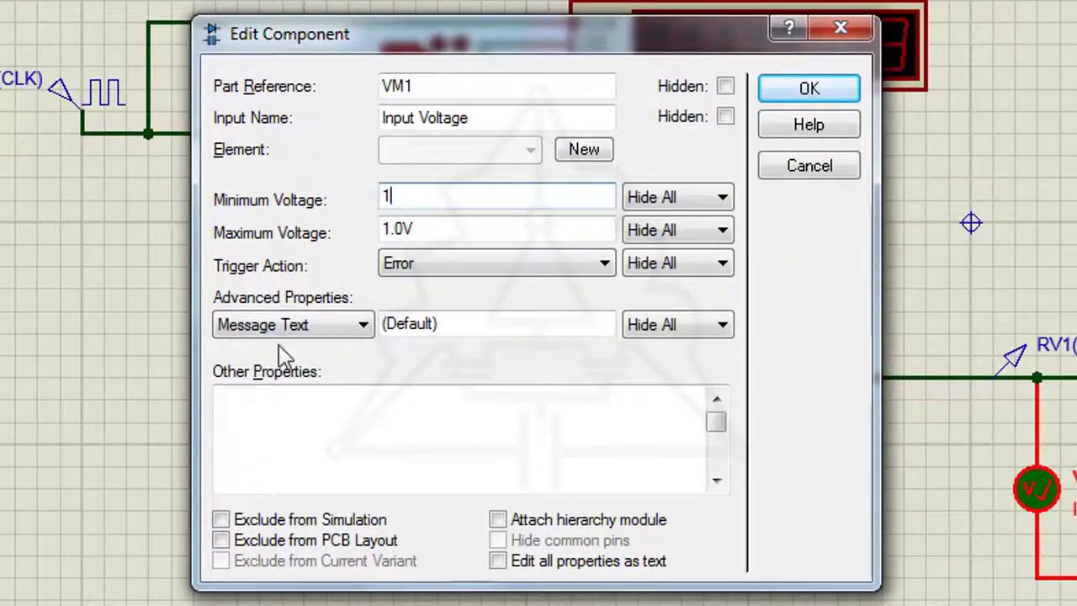
left_click_drag(387, 233, 394, 237)
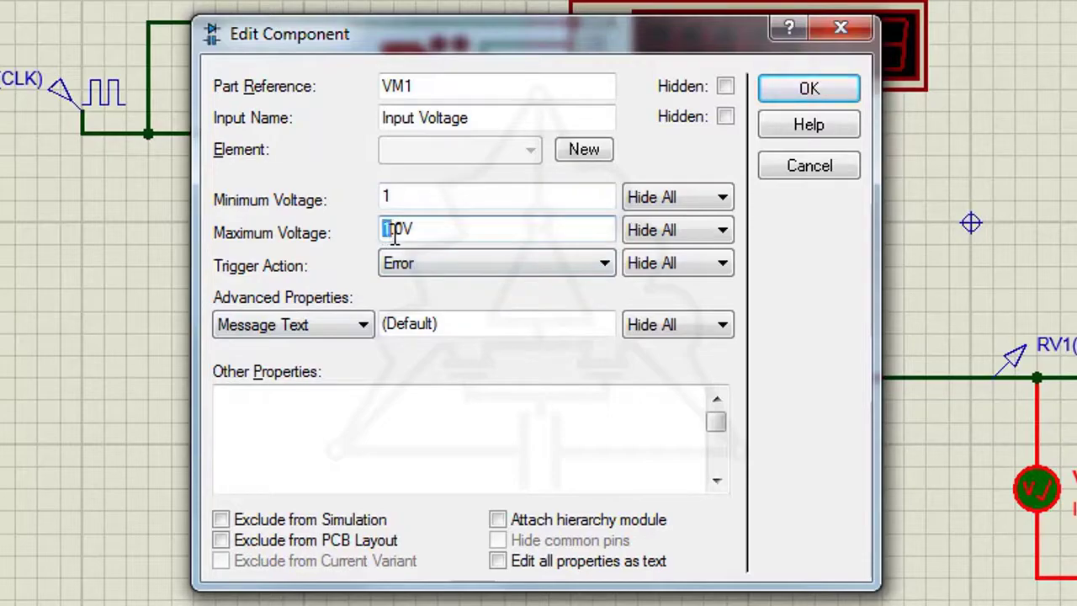
type("2V")
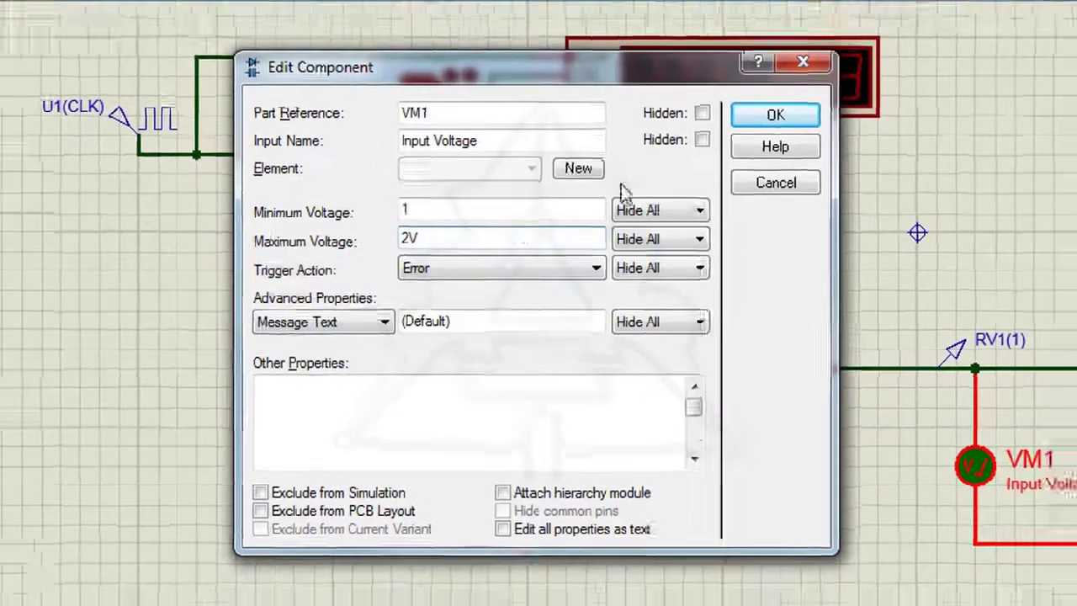
key("Return")
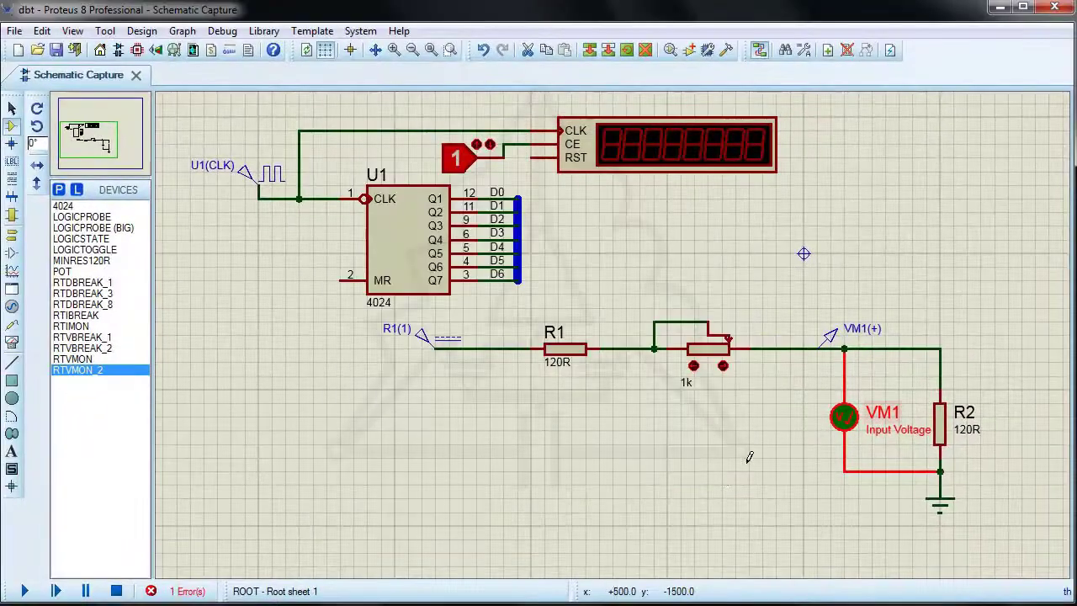
left_click(694, 365)
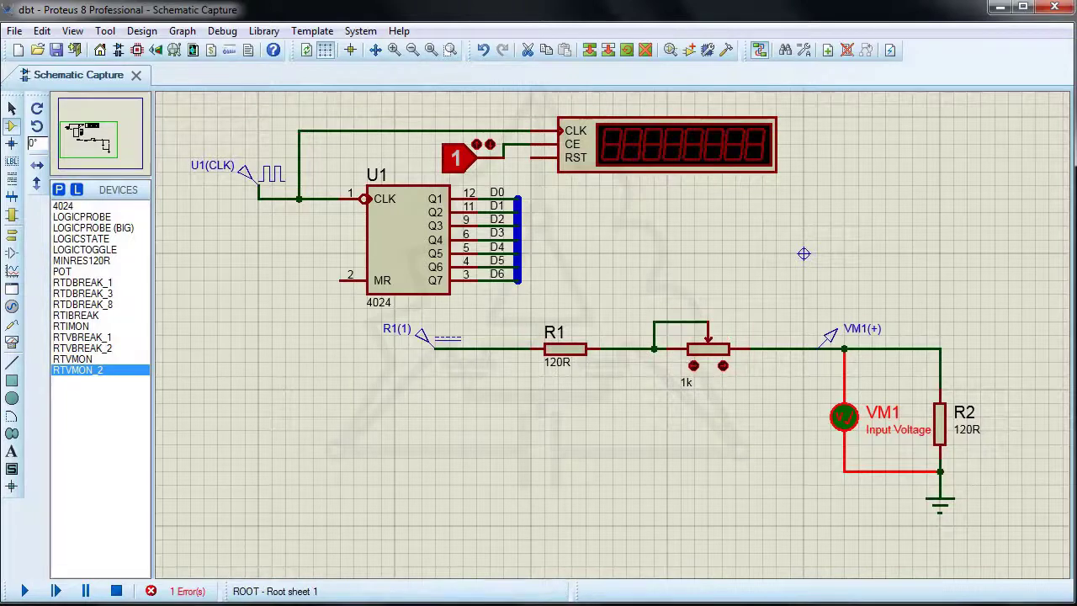
Test the differential monitor's lower limit by running the simulation and stepping the wiper toward R1 until it trips, skip the log, and recentre the wiper
left_click(24, 593)
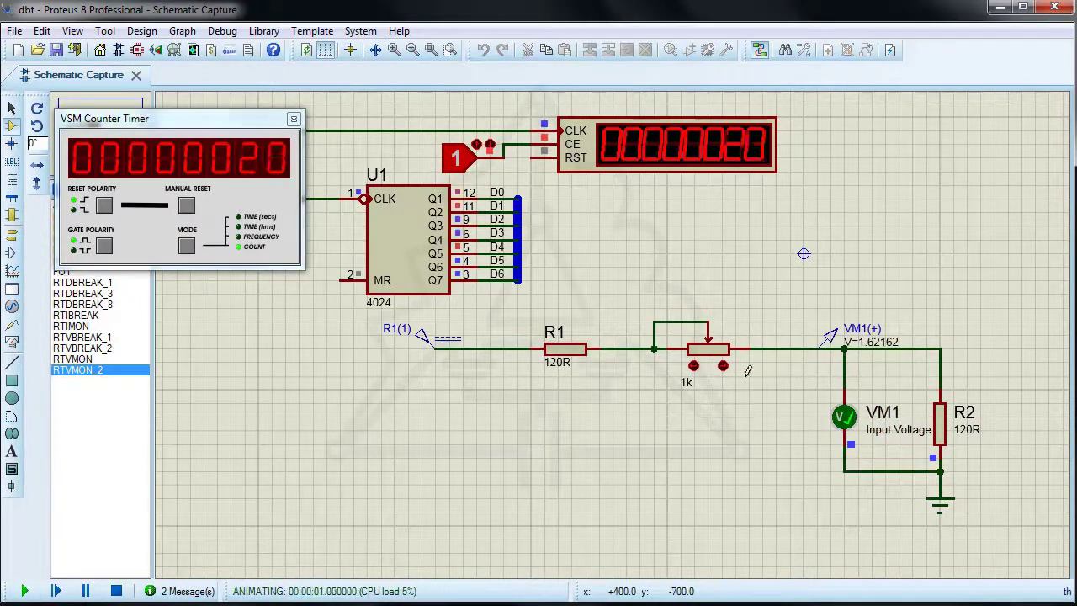
left_click(694, 365)
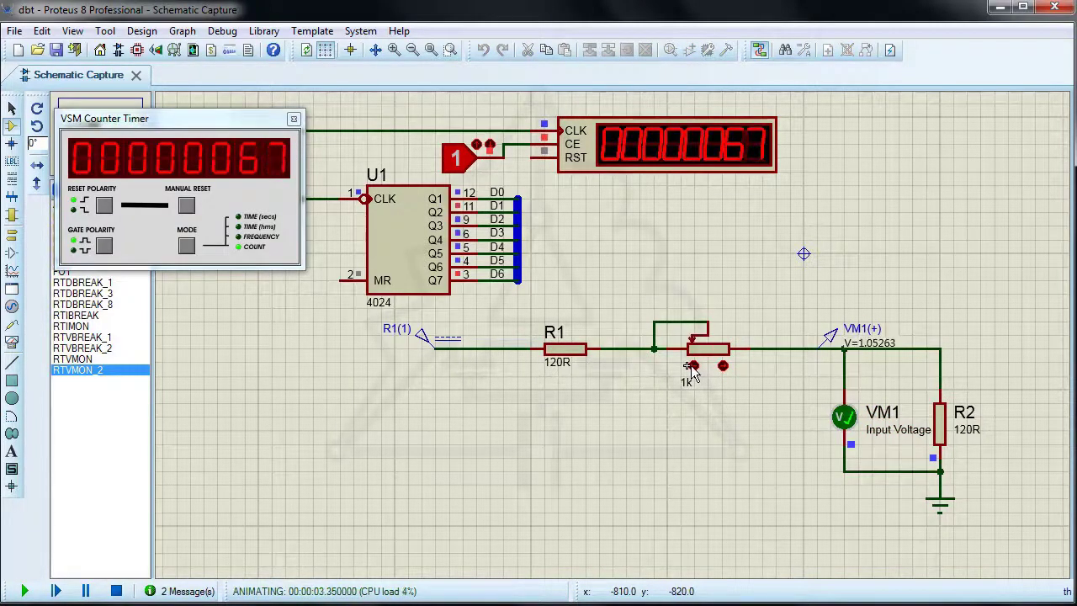
left_click(693, 365)
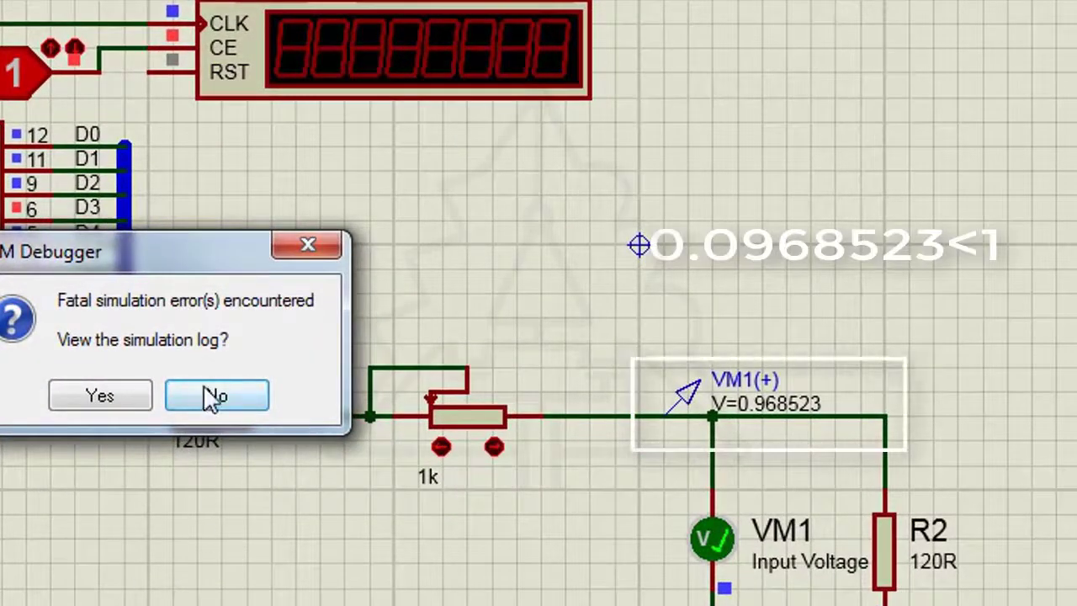
left_click(213, 396)
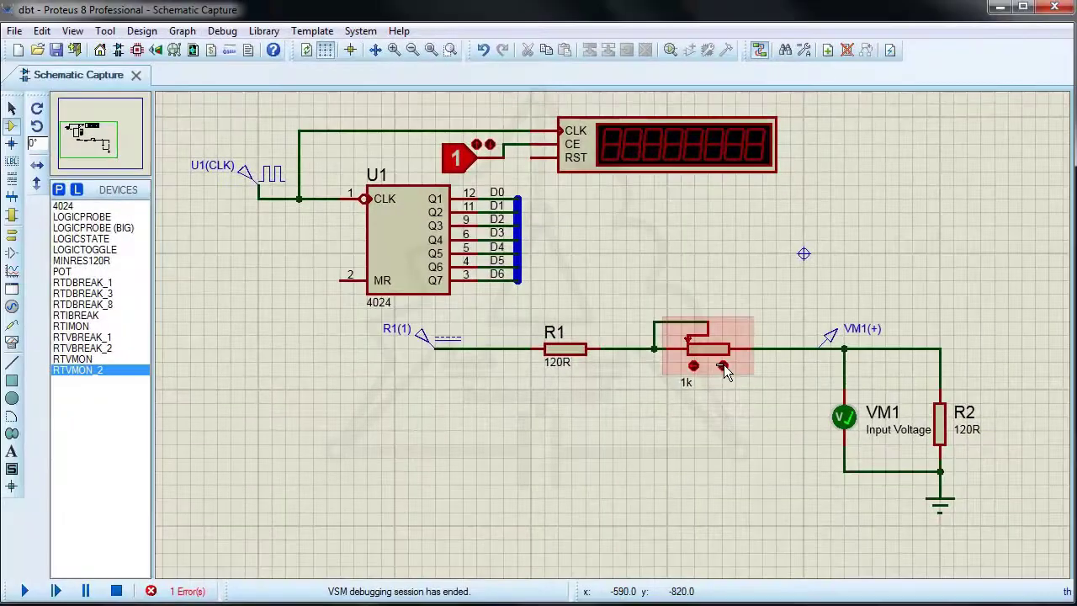
left_click(715, 370)
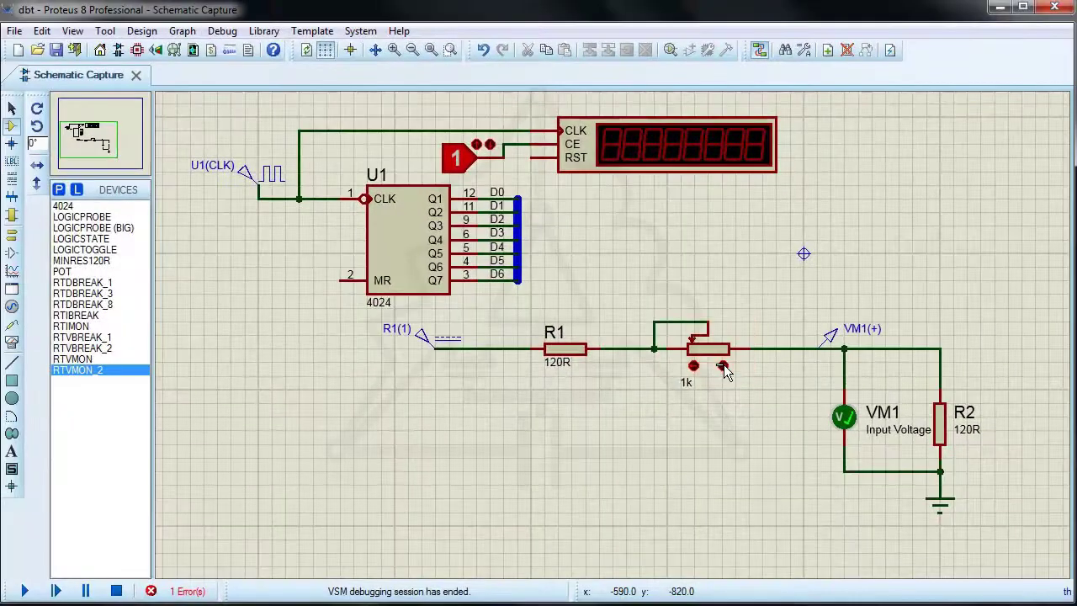
left_click(714, 370)
left_click(715, 370)
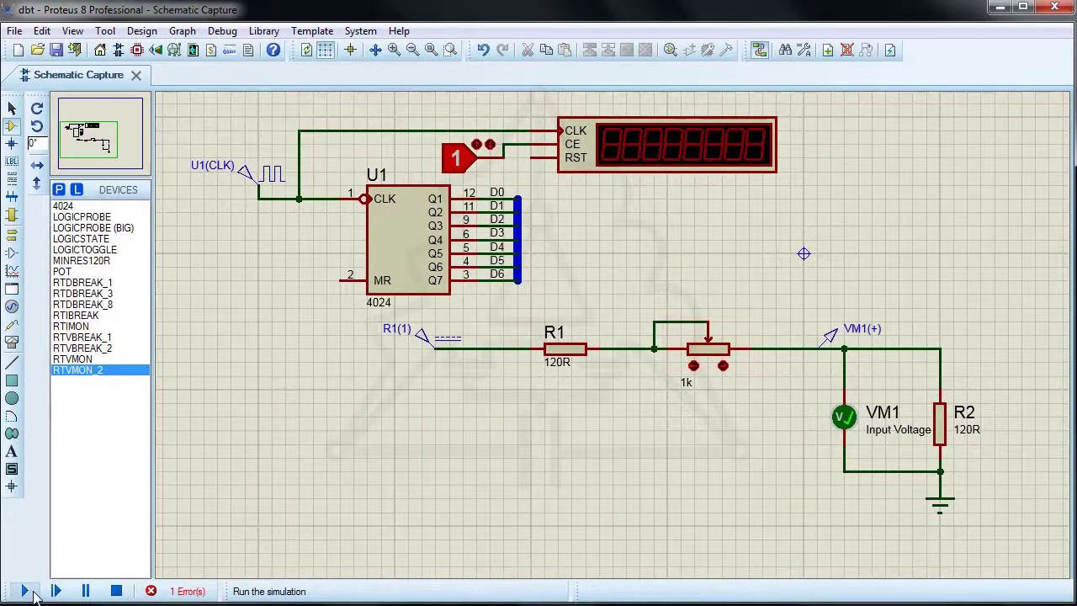
Test the differential monitor's upper limit by running the simulation and stepping the wiper toward VM1 until it trips, and skip the log
left_click(28, 592)
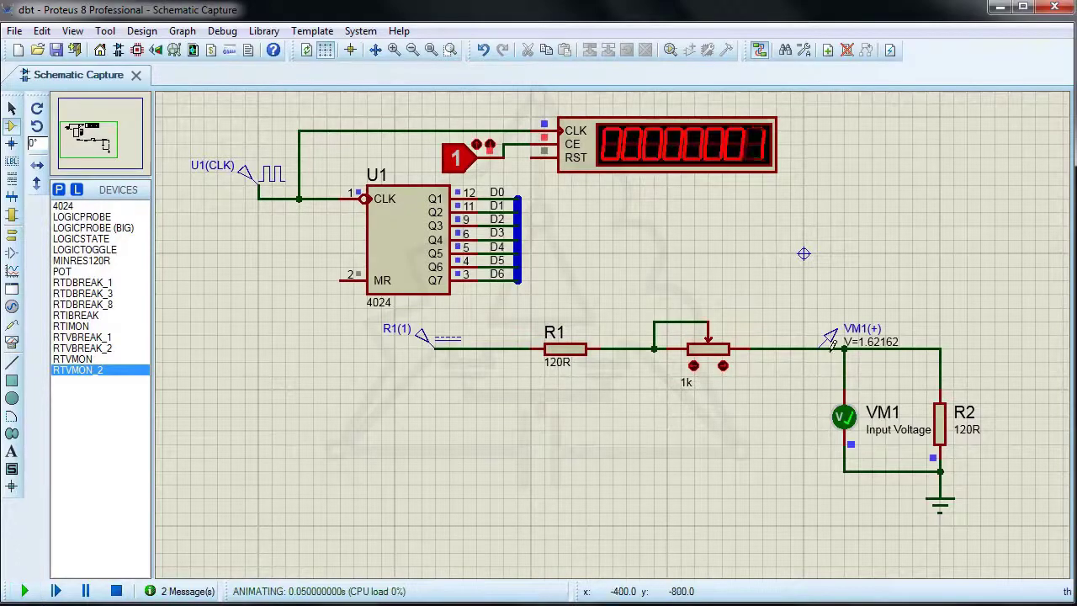
left_click(723, 367)
left_click(723, 366)
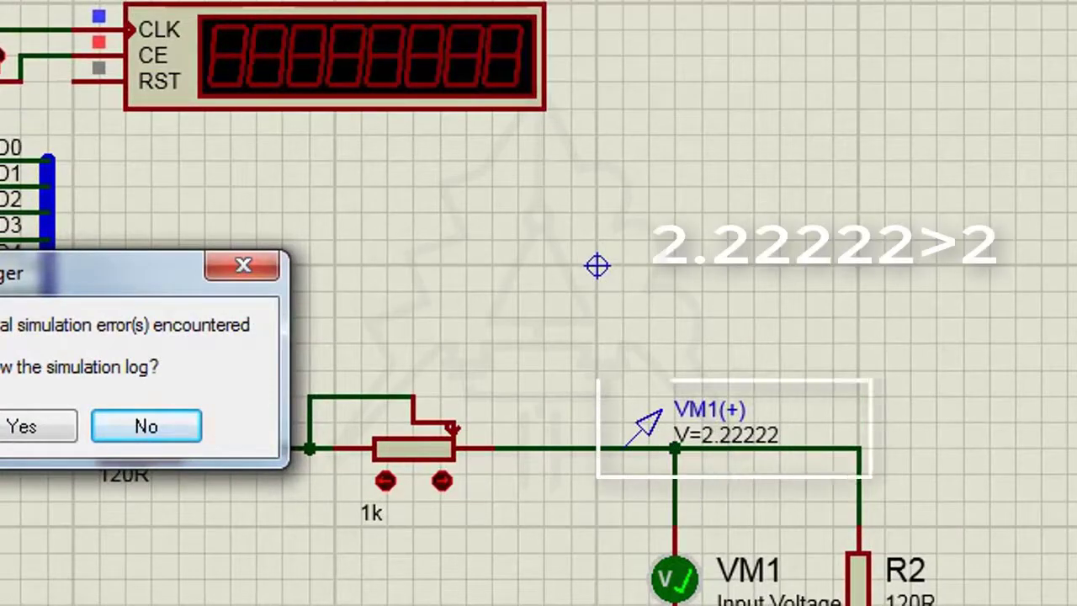
left_click(139, 429)
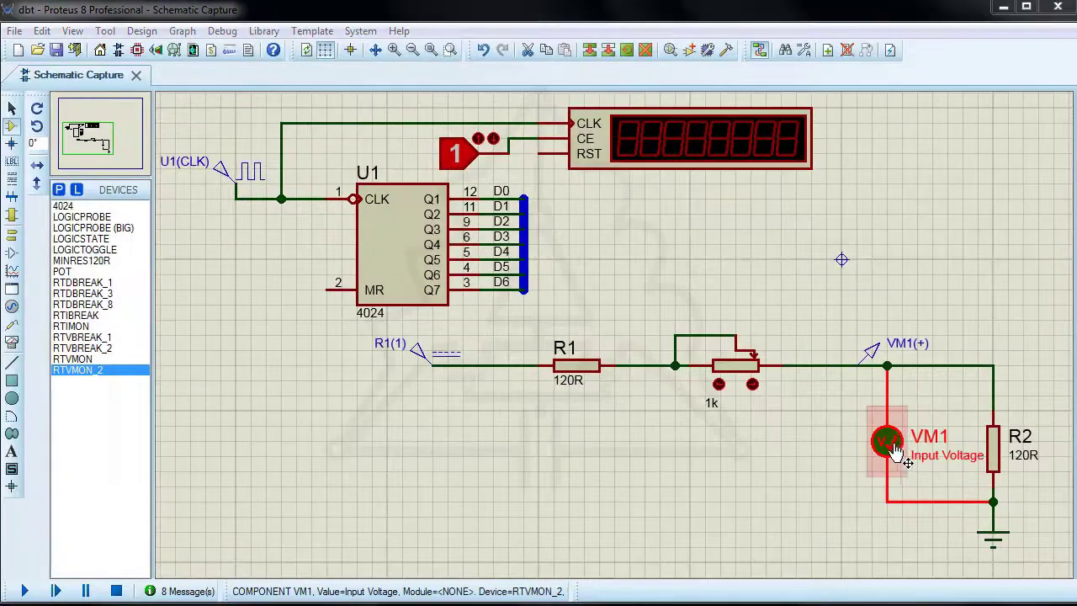
Set VM1's trigger action to Suspend and its message text to "something wrong"
double_click(890, 446)
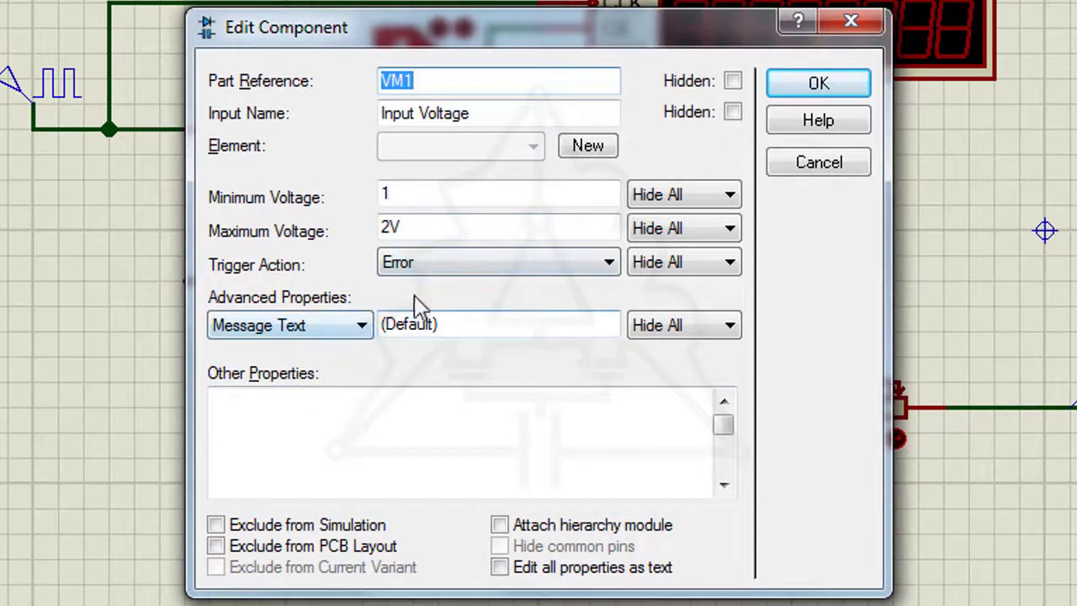
left_click(432, 268)
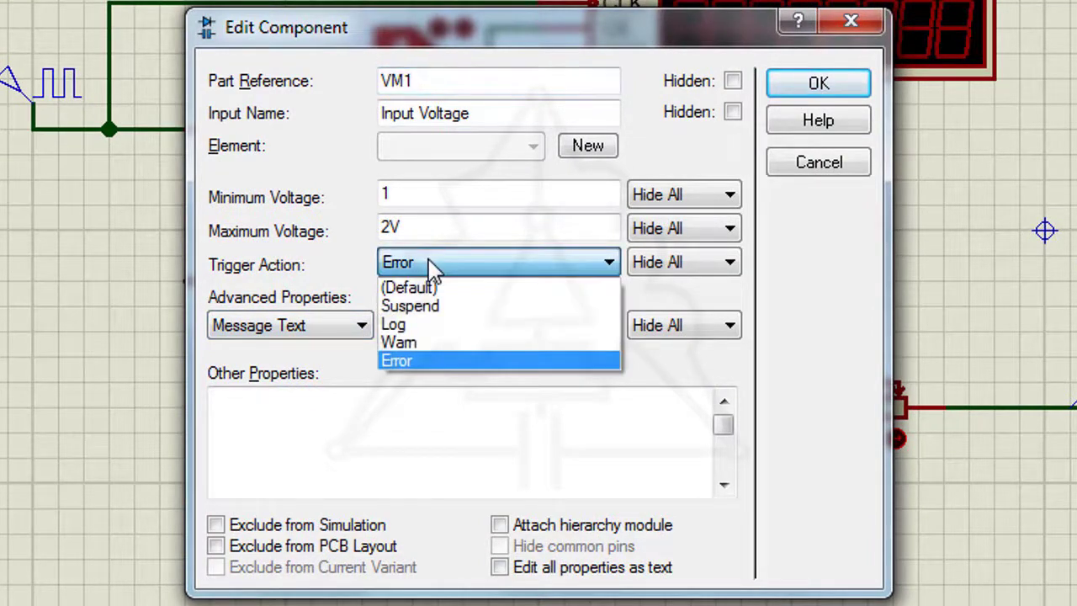
left_click(416, 311)
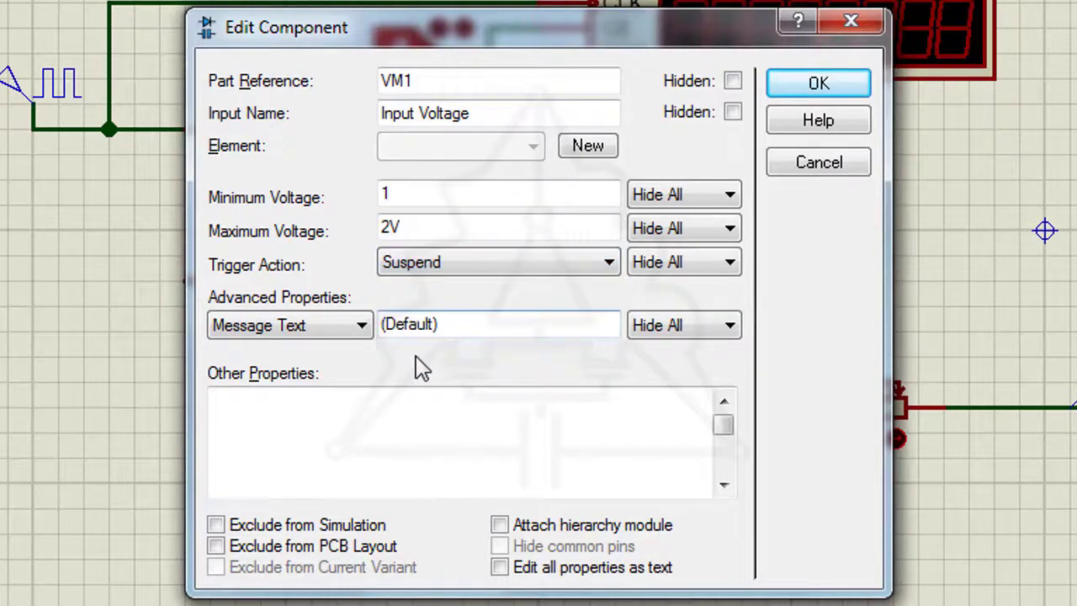
double_click(457, 325)
left_click(364, 328)
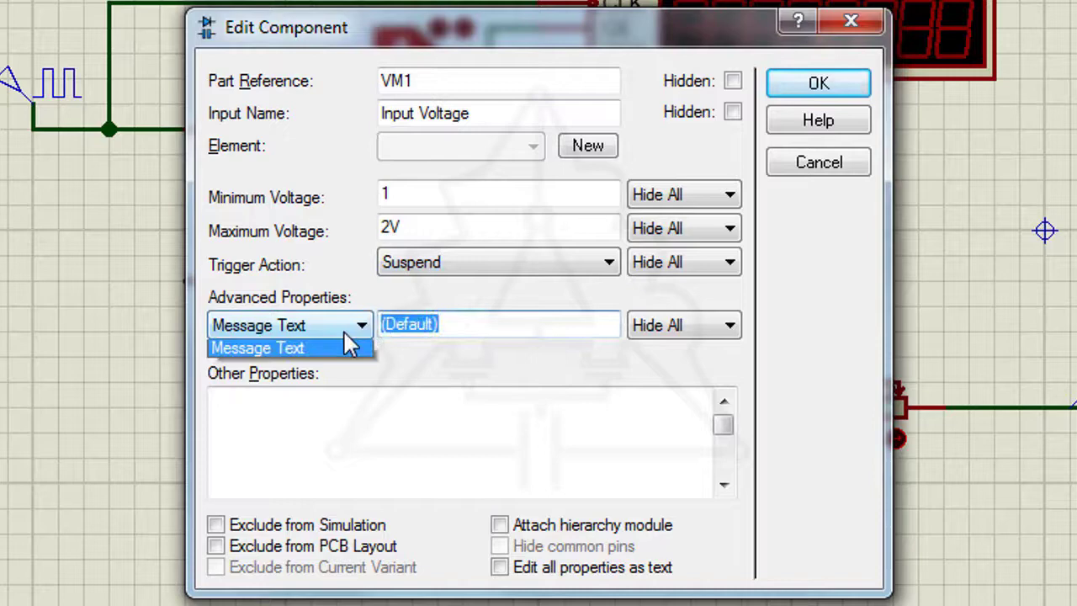
left_click(447, 332)
type("something wrong")
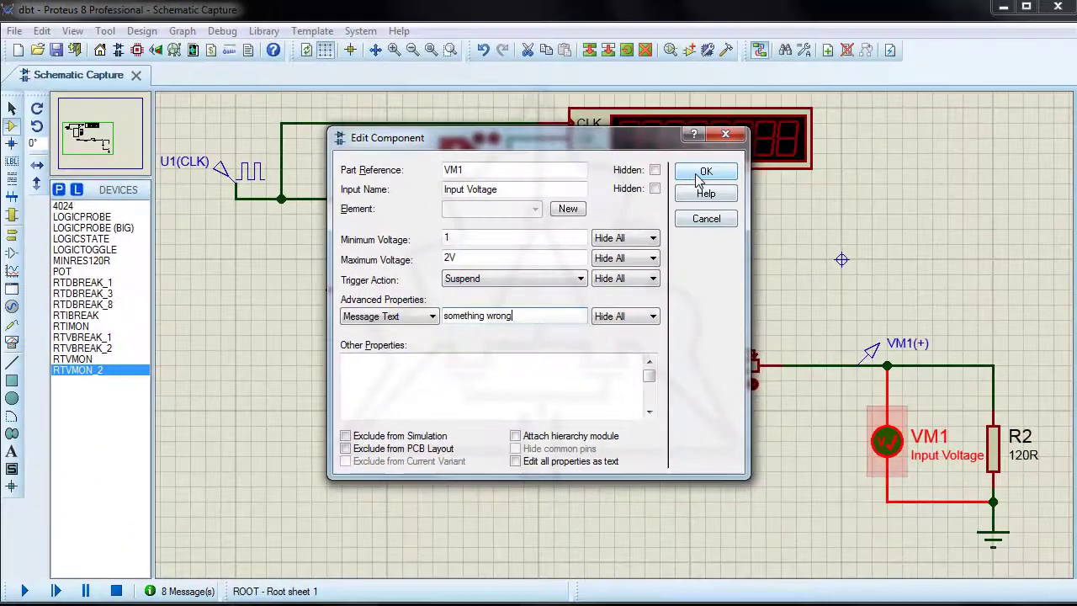
left_click(783, 111)
Start a paused simulation and set the Simulation Log font size to 24
left_click(57, 592)
right_click(375, 291)
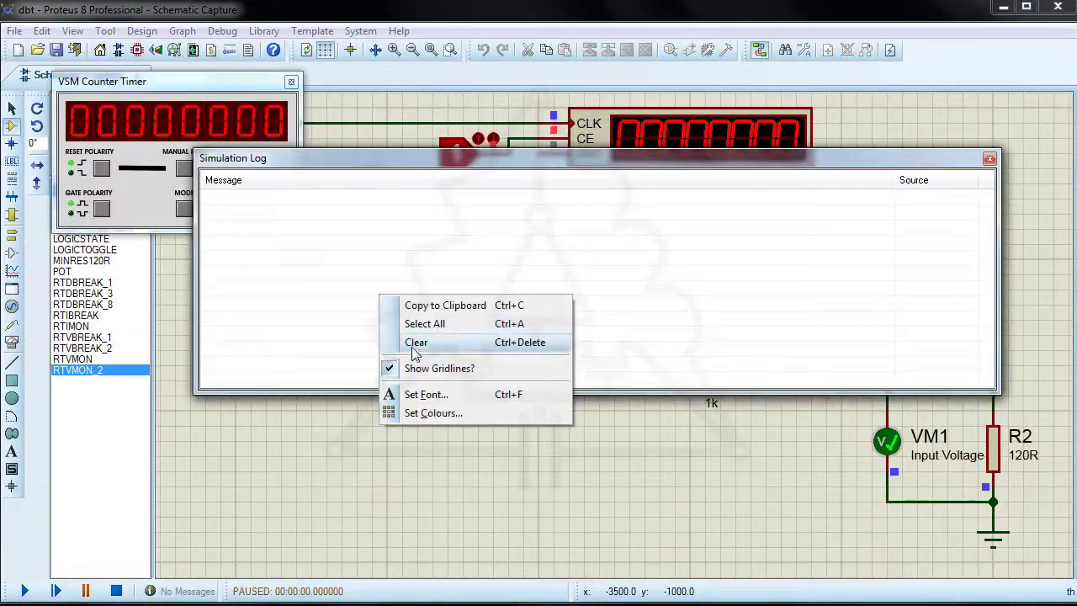
left_click(414, 392)
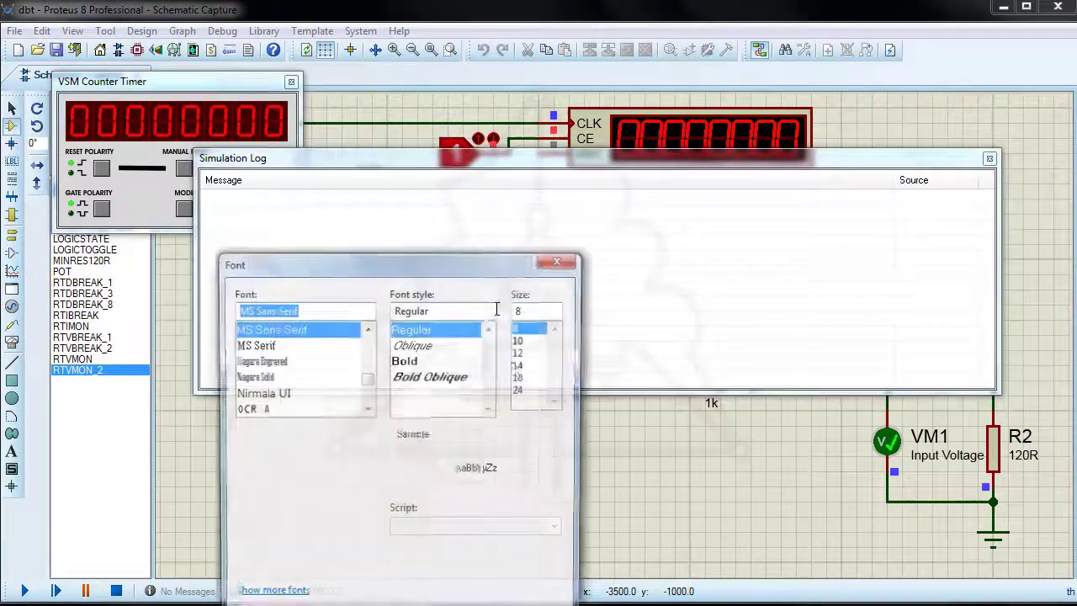
left_click(520, 390)
left_click_drag(462, 262, 431, 172)
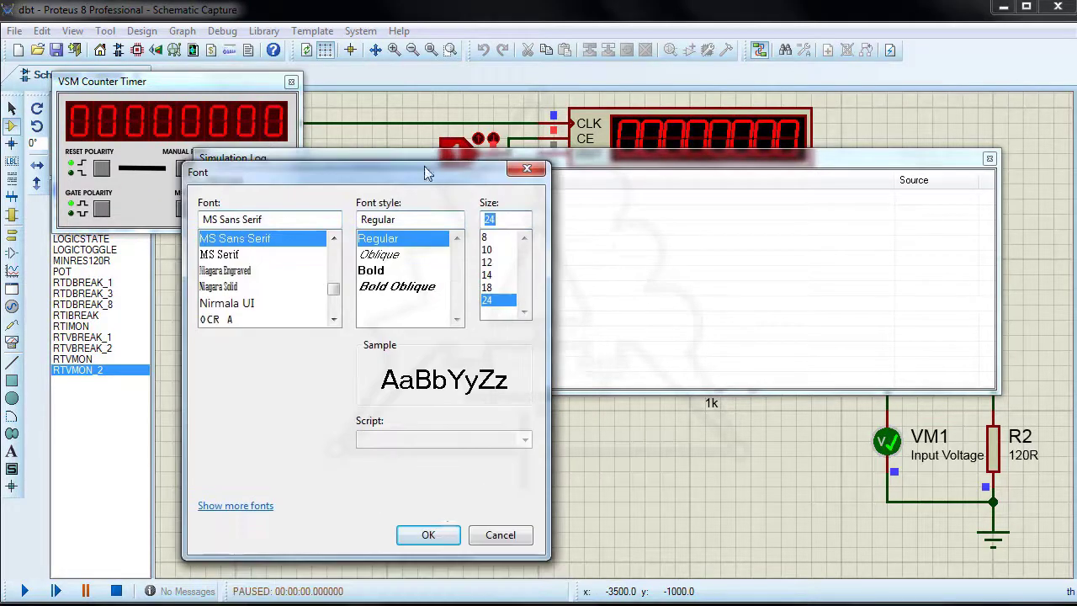
left_click(434, 533)
Set the log colours to a green background, white text and yellow warnings, apply them, and stop the simulation
right_click(495, 313)
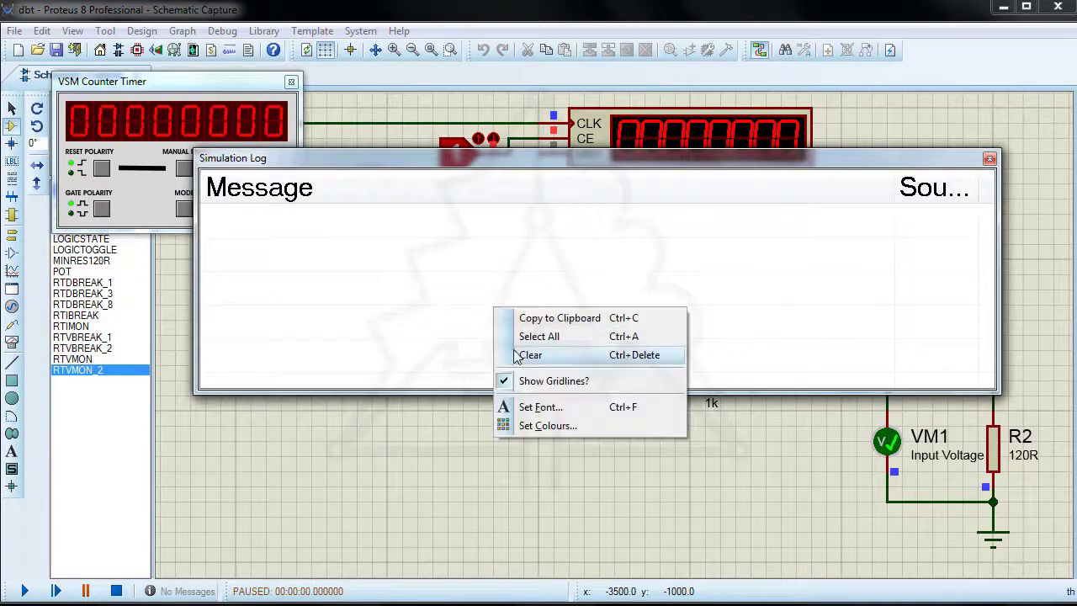
left_click(533, 425)
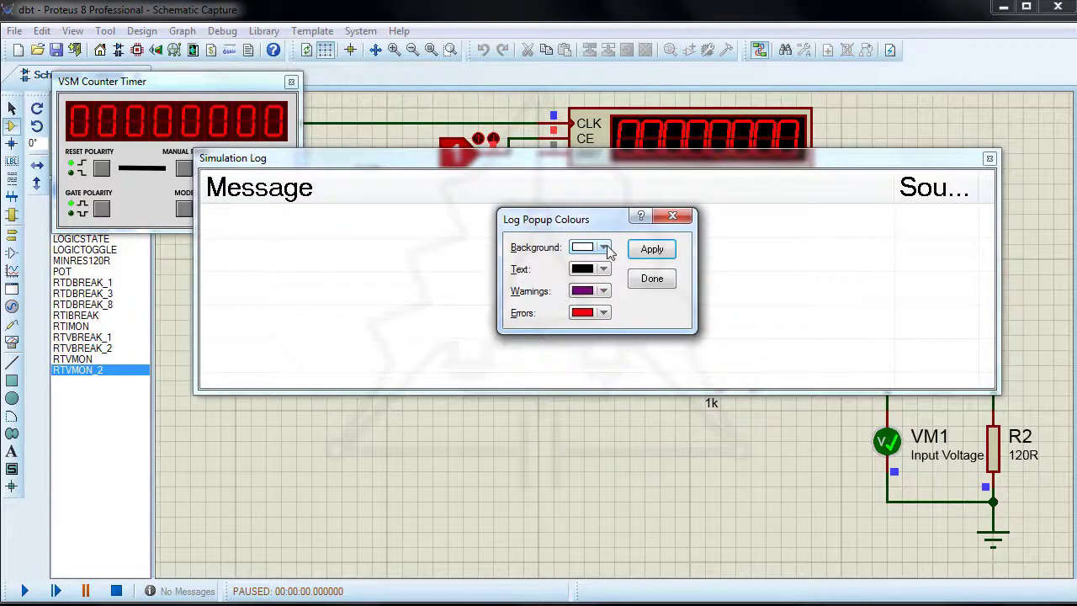
left_click(604, 247)
left_click(648, 273)
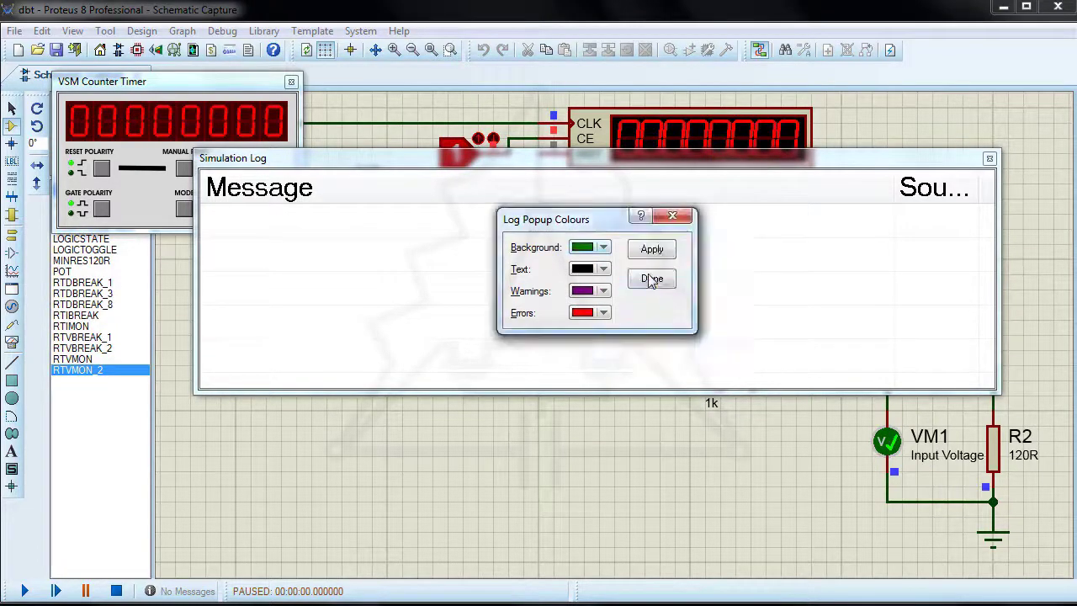
left_click(604, 270)
left_click(768, 315)
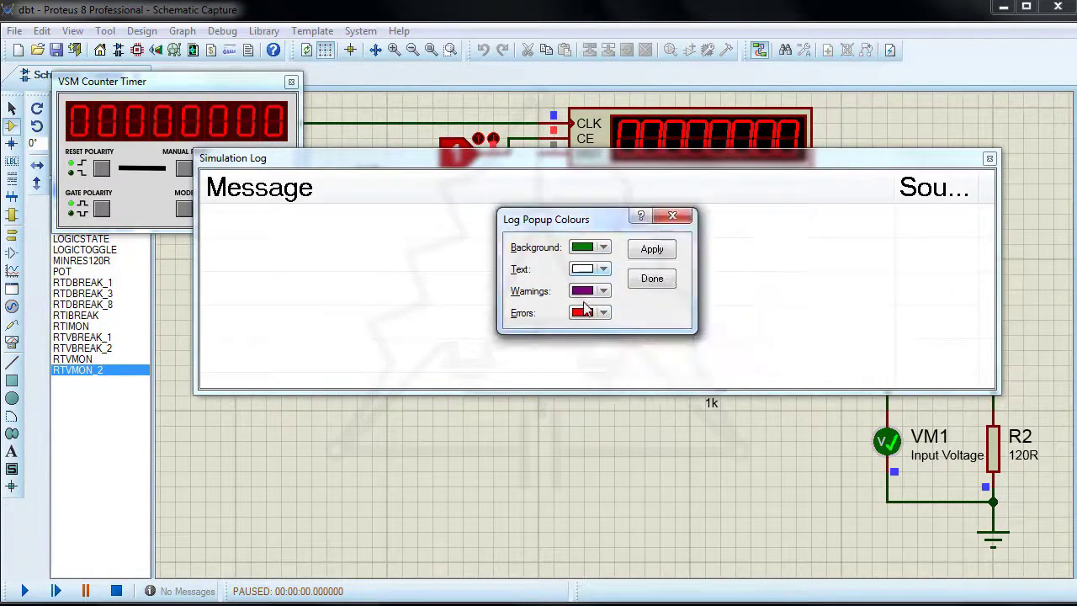
left_click(604, 292)
left_click(627, 294)
left_click(652, 249)
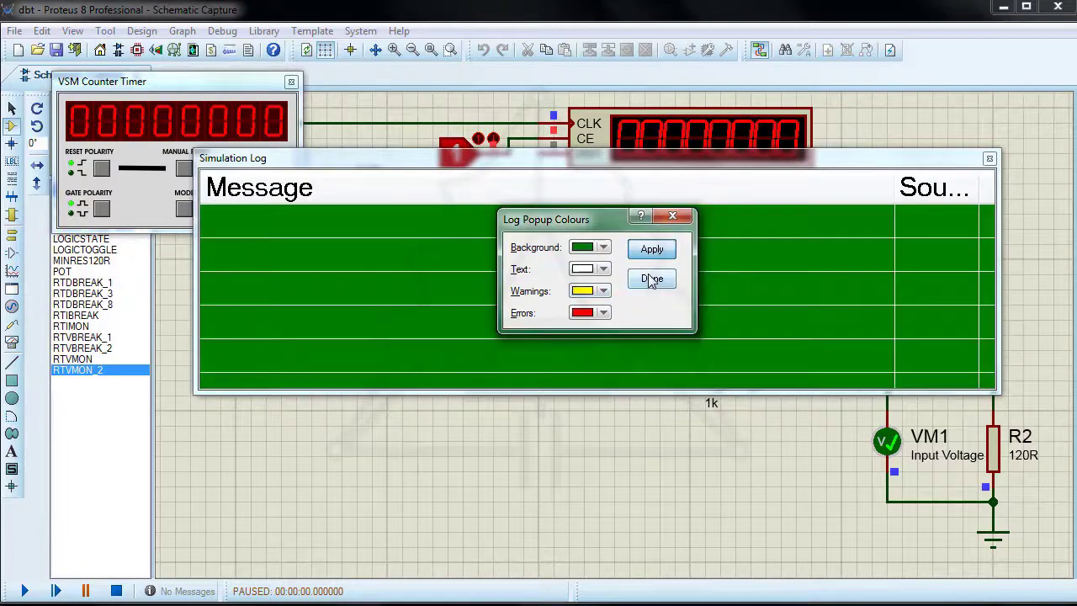
left_click(652, 278)
key("shift+Pause")
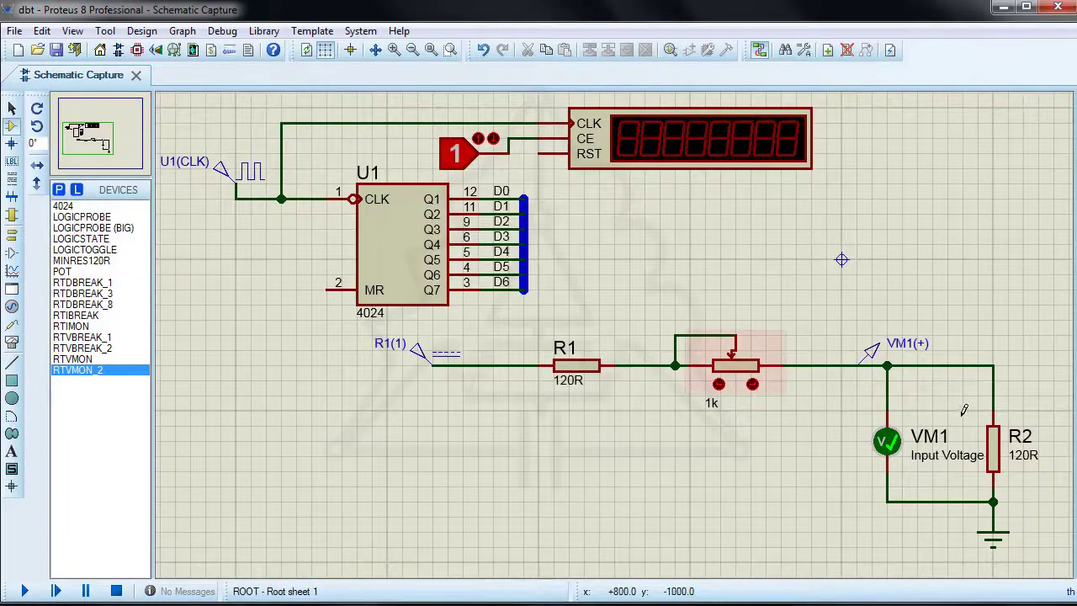
Set the trigger action of the VM1 voltage monitor to Error
left_click(888, 441)
left_click(888, 442)
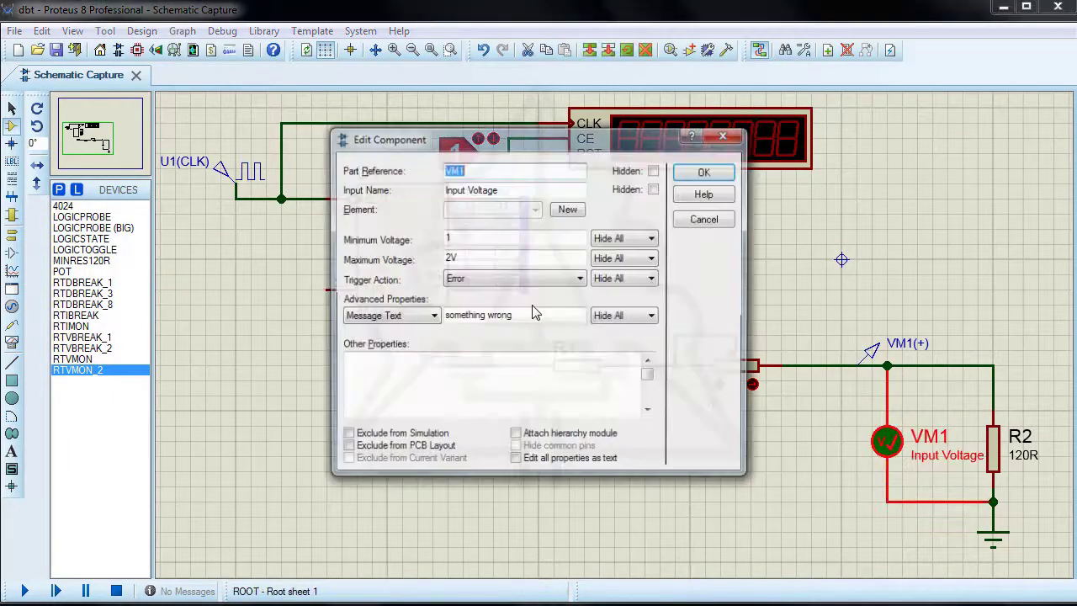
left_click(580, 280)
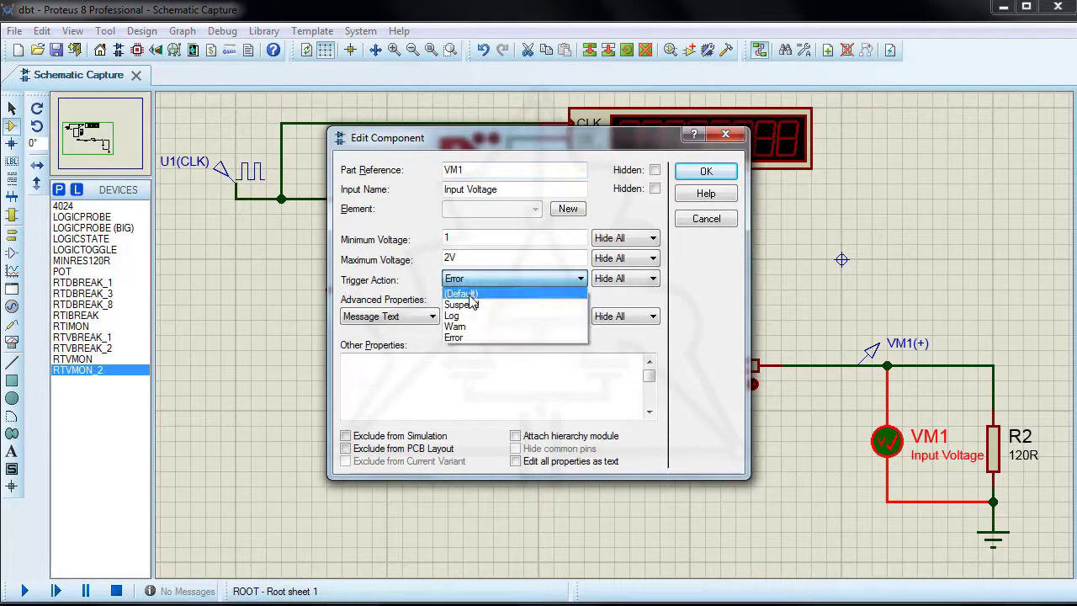
left_click(450, 339)
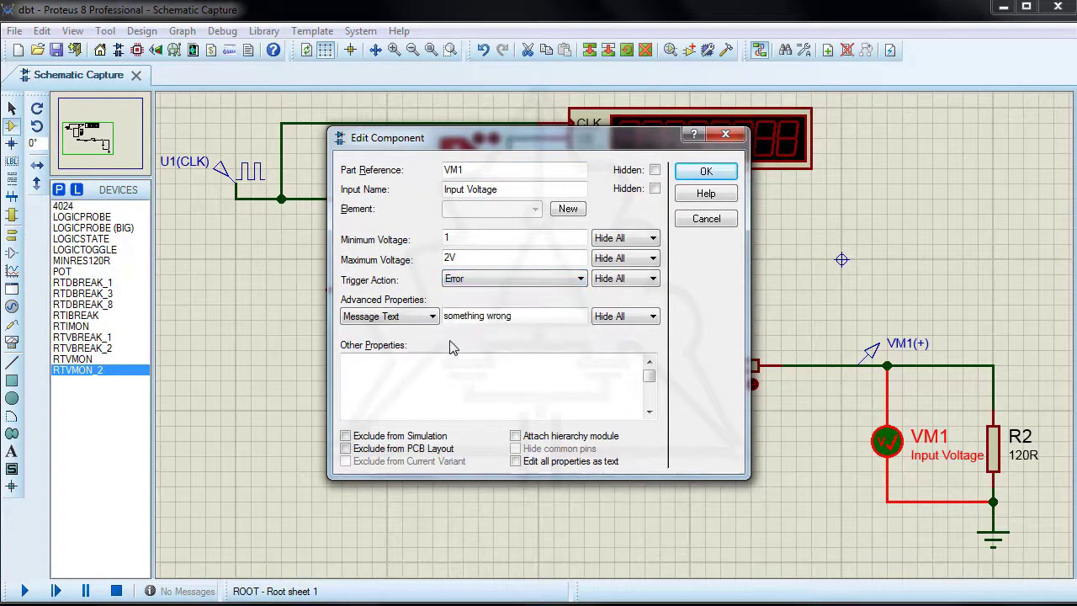
left_click(703, 172)
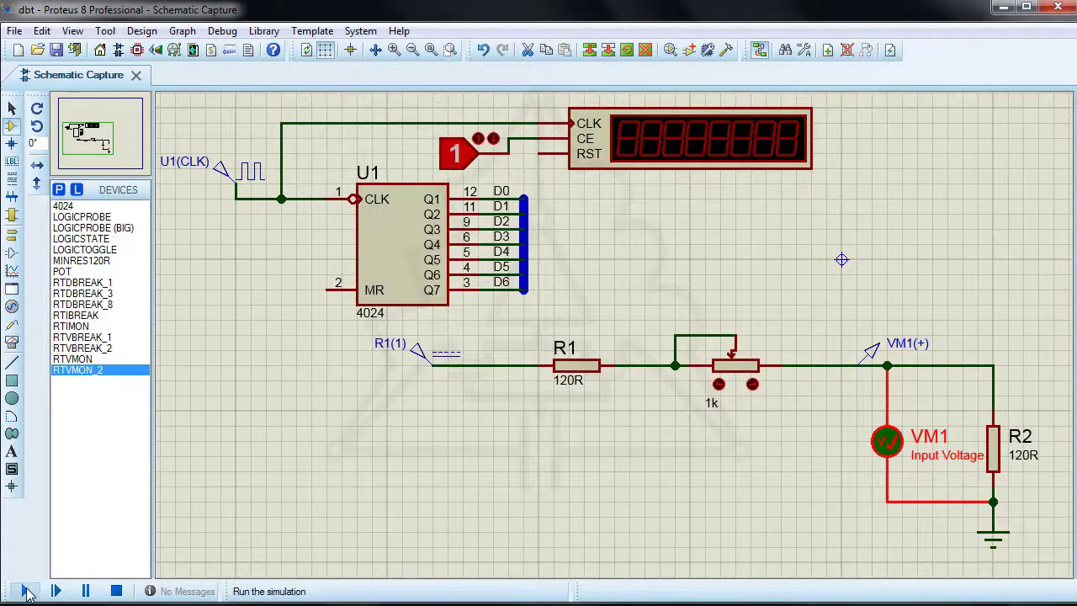
Run the simulation, step the wiper toward VM1 until the monitor trips, and bring up the simulation error log
key("F12")
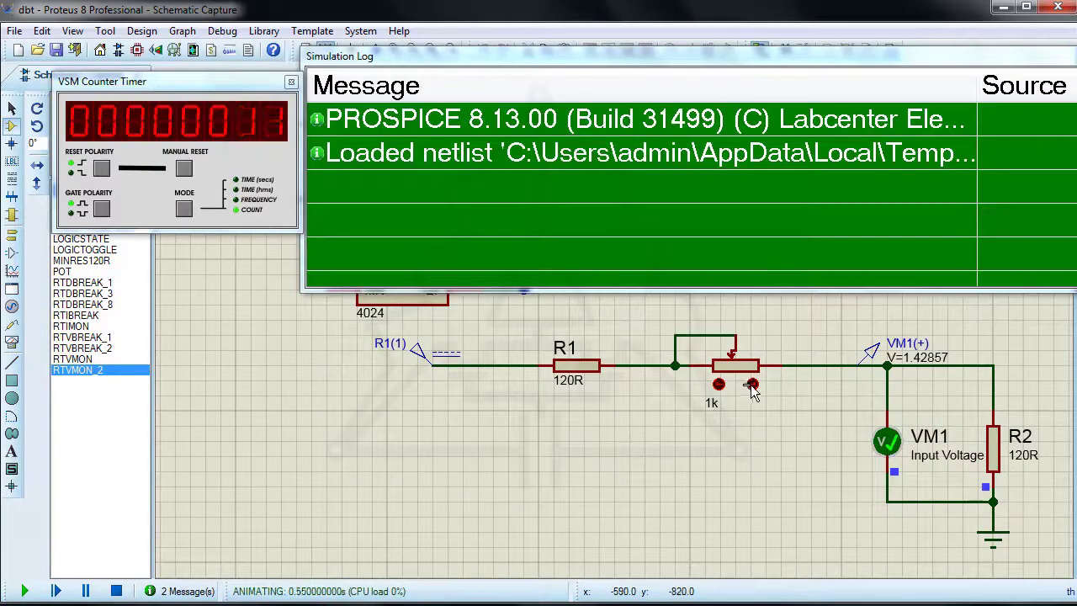
left_click(752, 385)
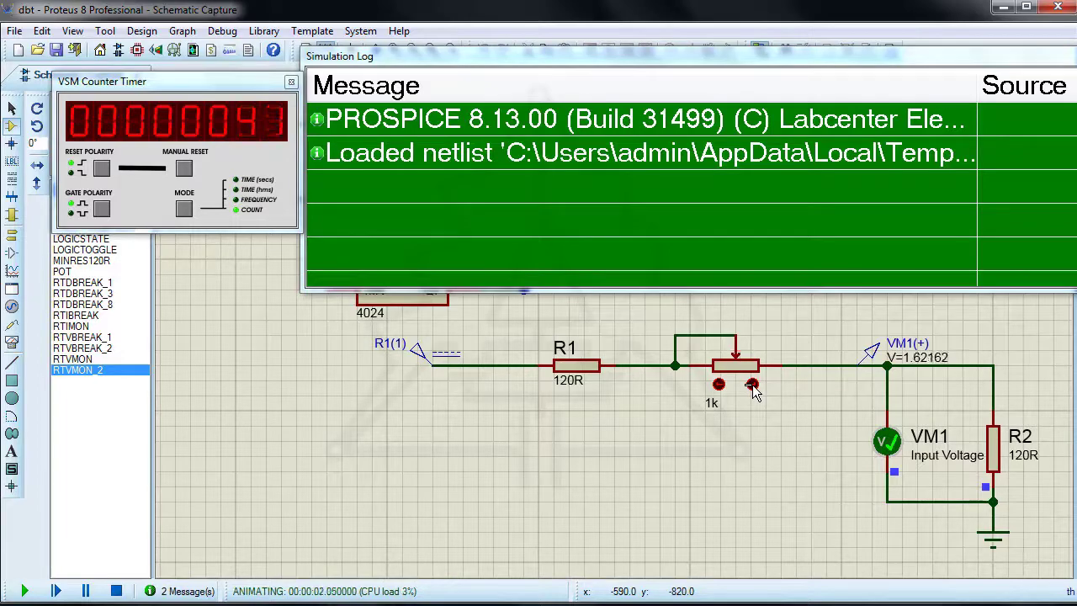
left_click(752, 385)
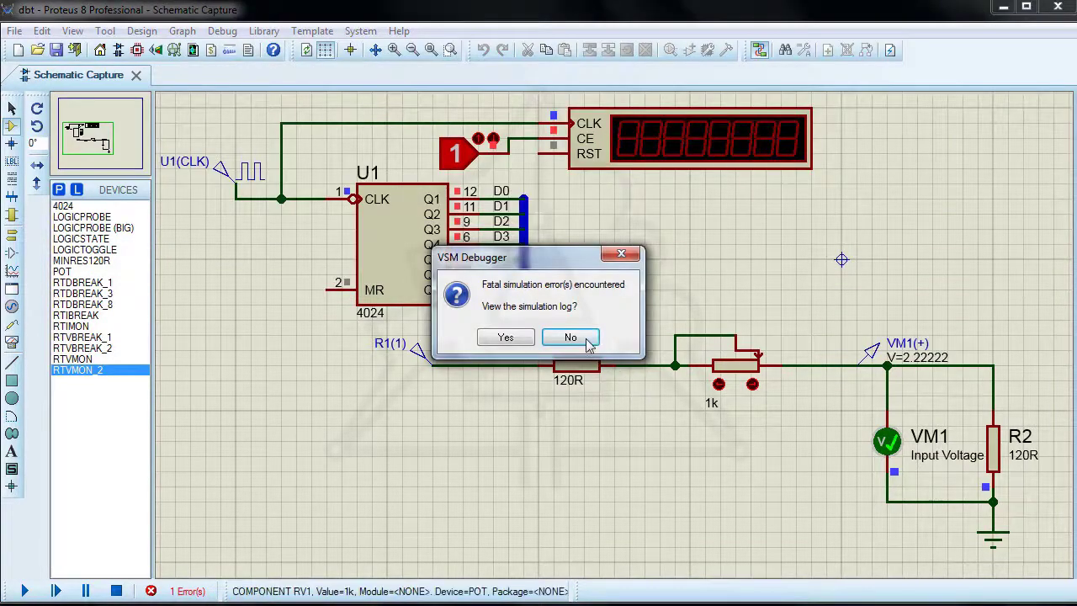
left_click(572, 337)
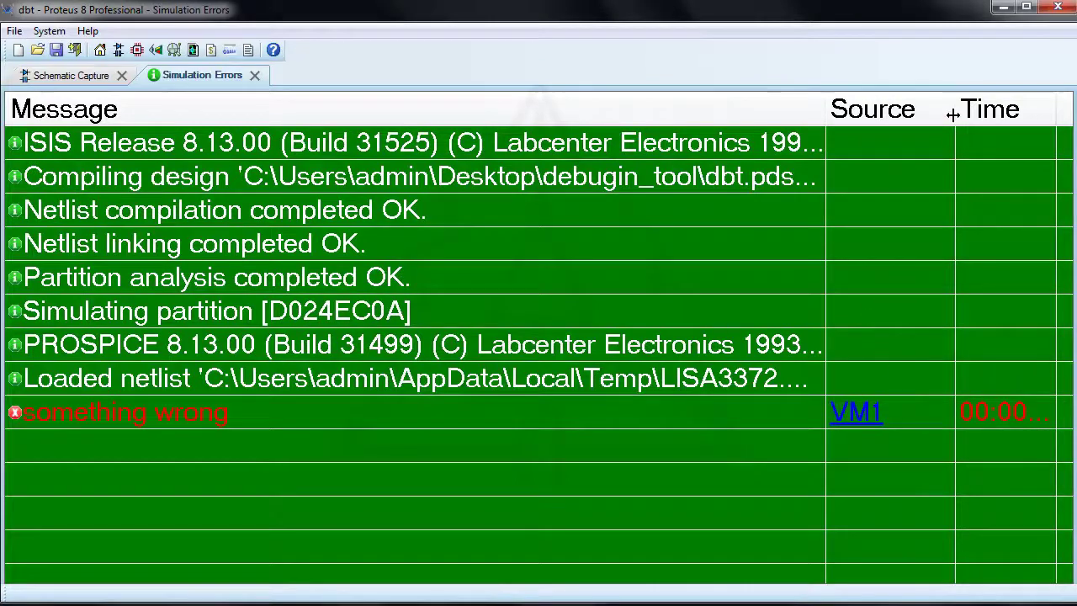
Narrow the log's Message column and widen its Time column to read the VM1 error entry, and close the log
left_click_drag(828, 112, 736, 126)
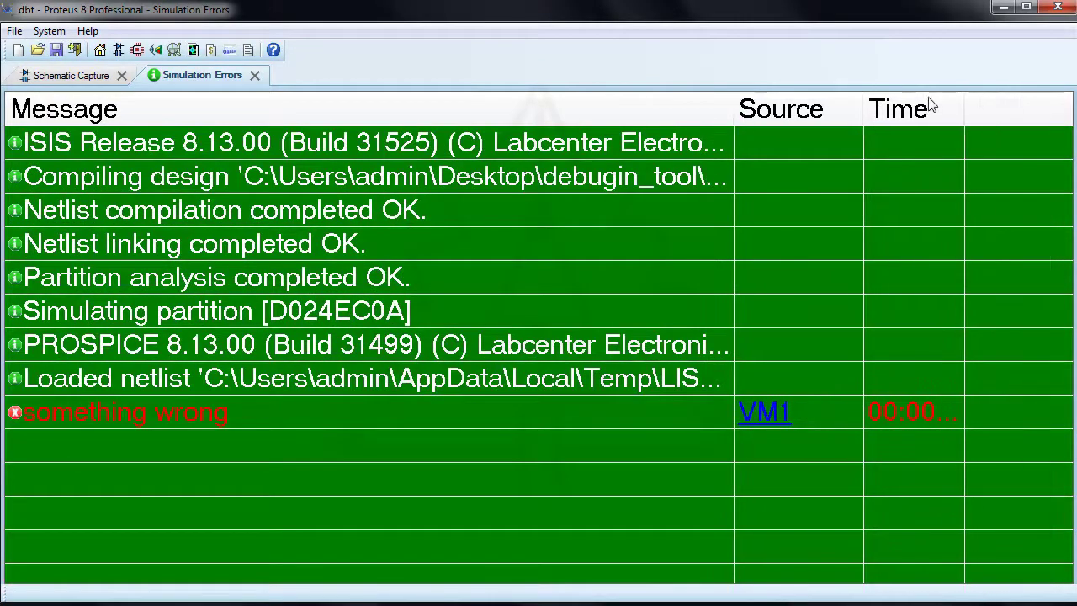
left_click_drag(960, 99, 1049, 110)
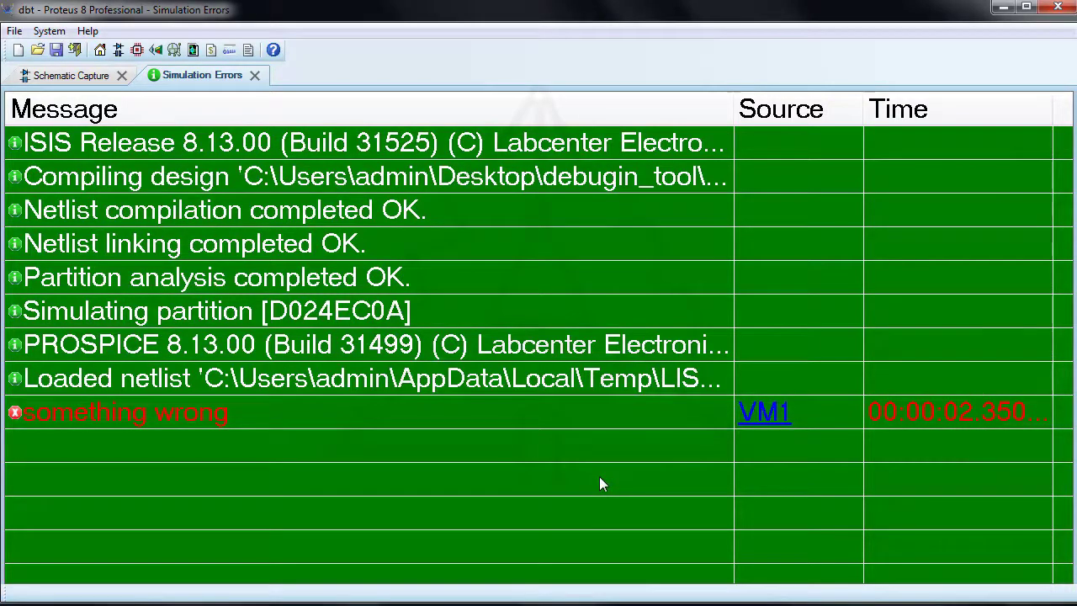
left_click(254, 77)
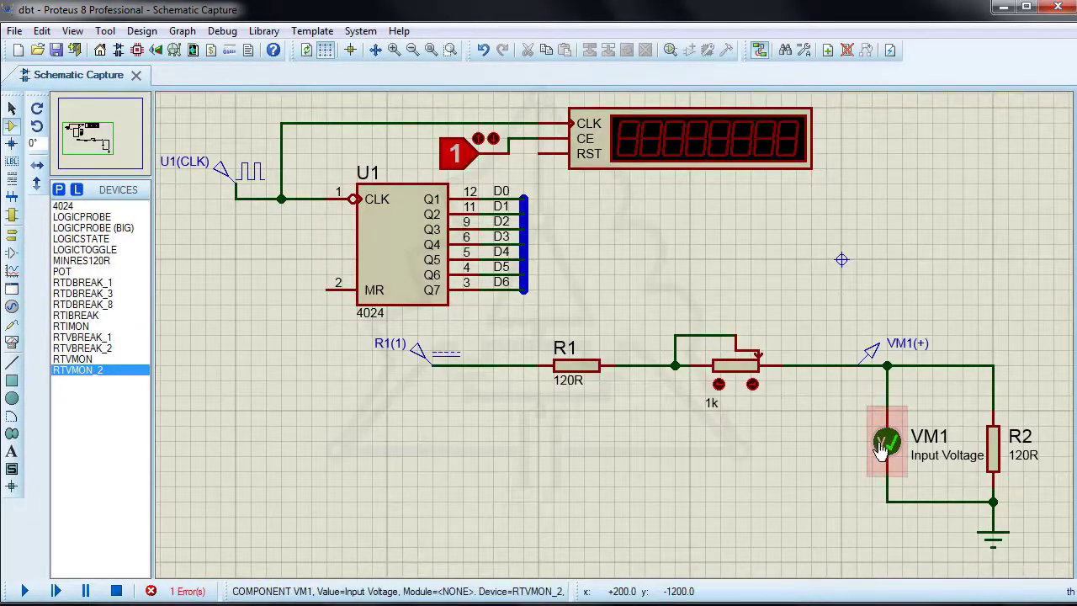
Move the 1k potentiometer's wiper back toward R1 and set the VM1 voltage monitor's trigger action to Warn
left_click(722, 381)
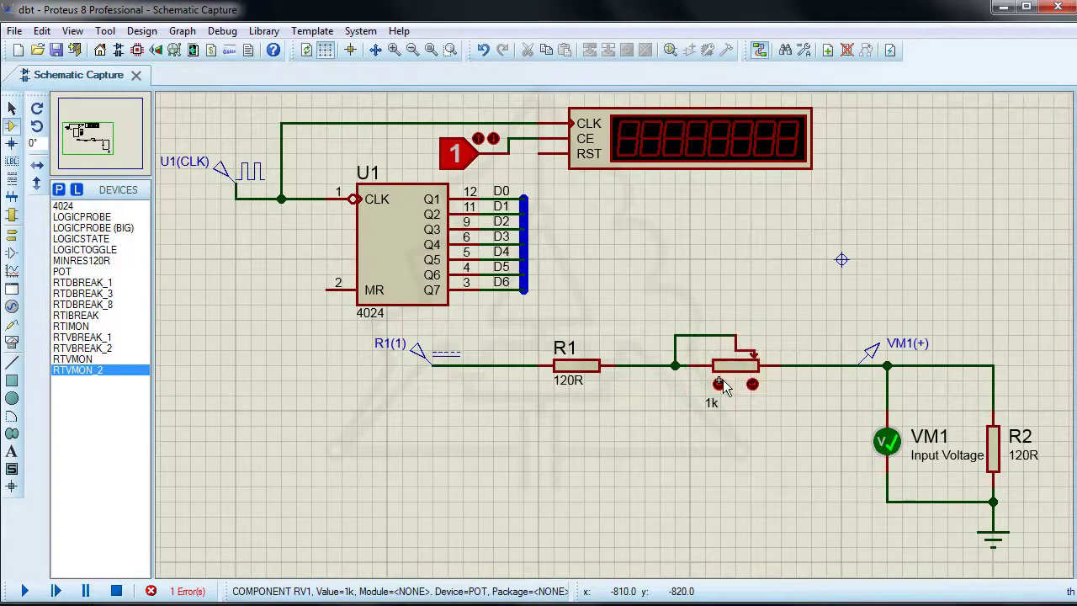
double_click(884, 440)
left_click(581, 278)
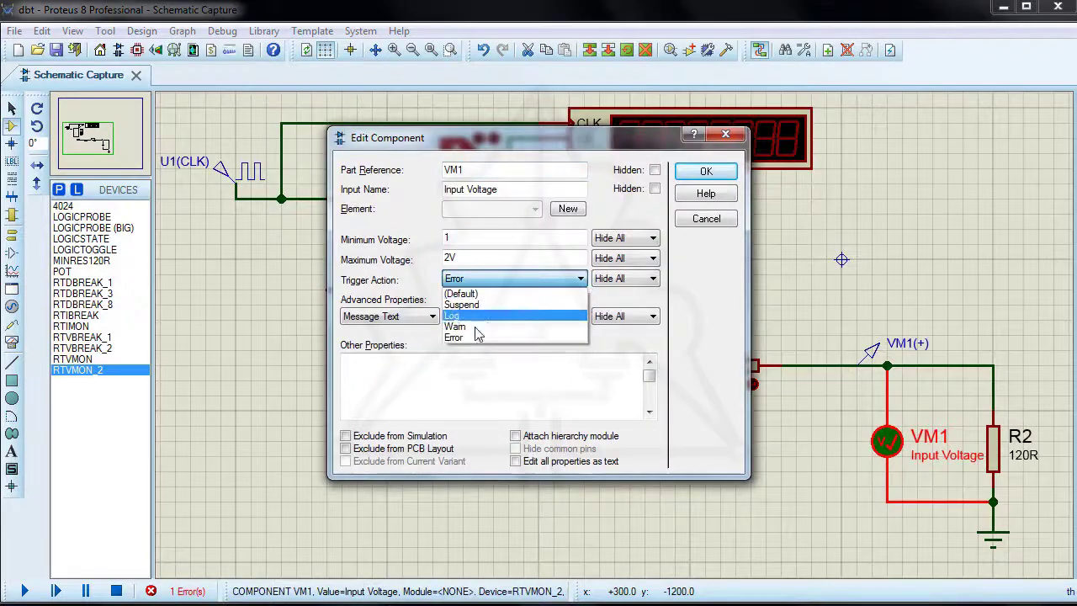
left_click(471, 318)
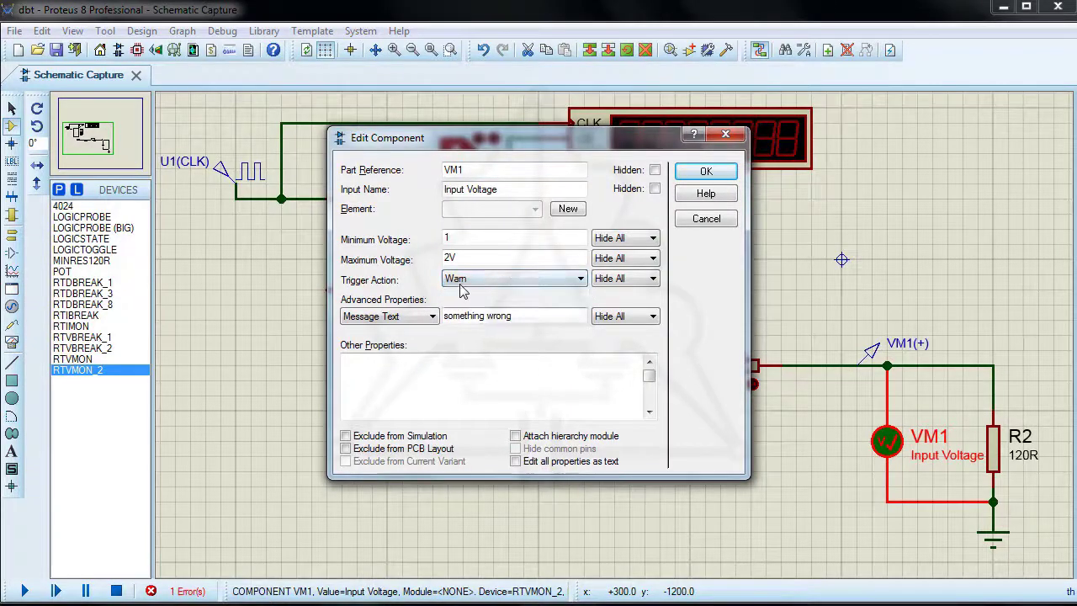
left_click(706, 172)
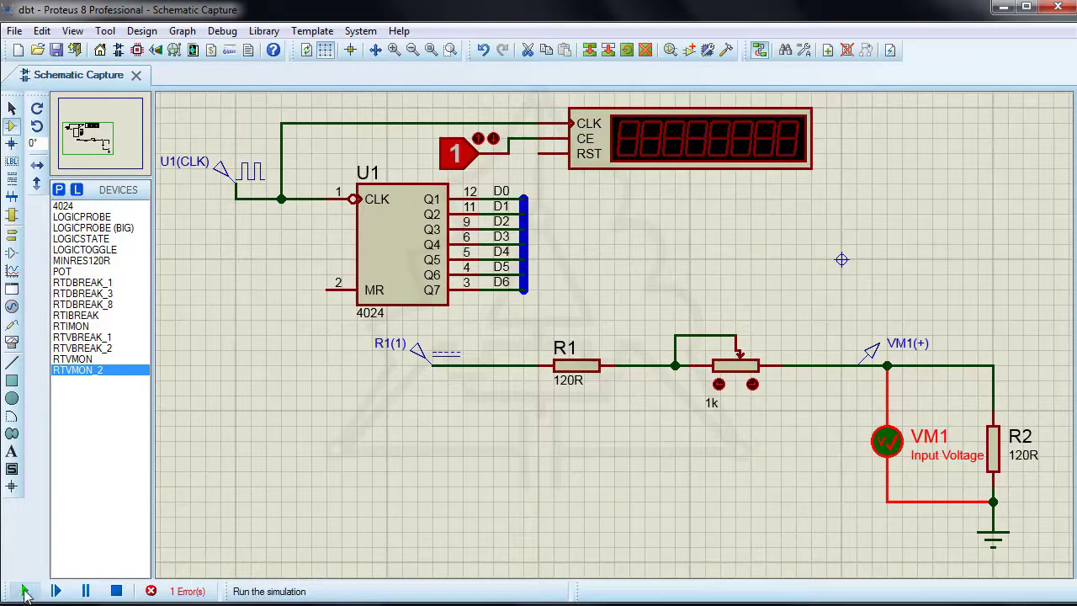
Run the simulation and step the potentiometer wiper toward VM1 until the monitor logs its warning message
left_click(25, 592)
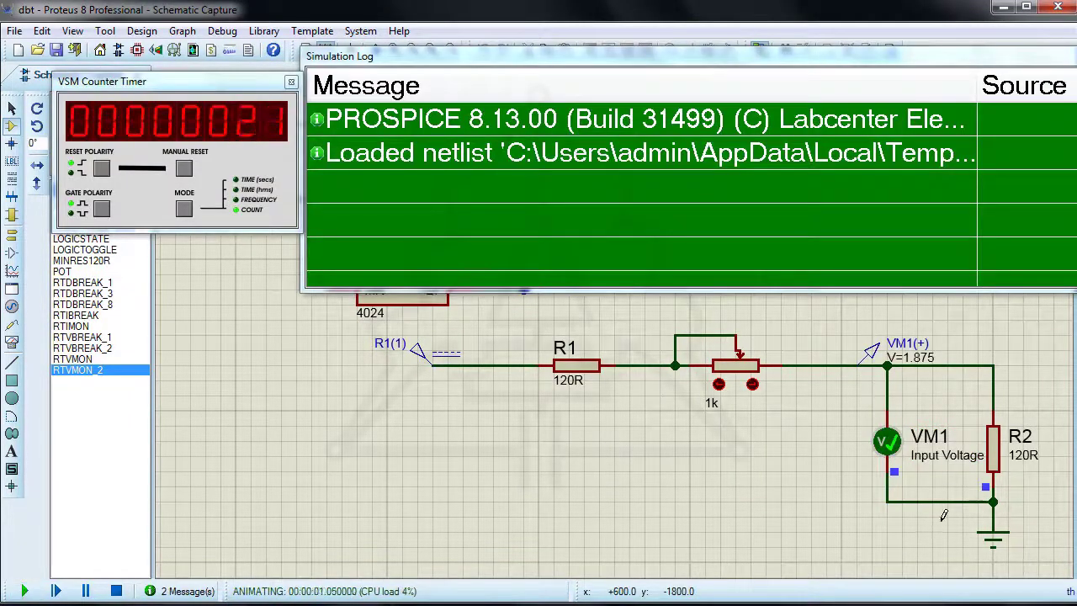
left_click(752, 385)
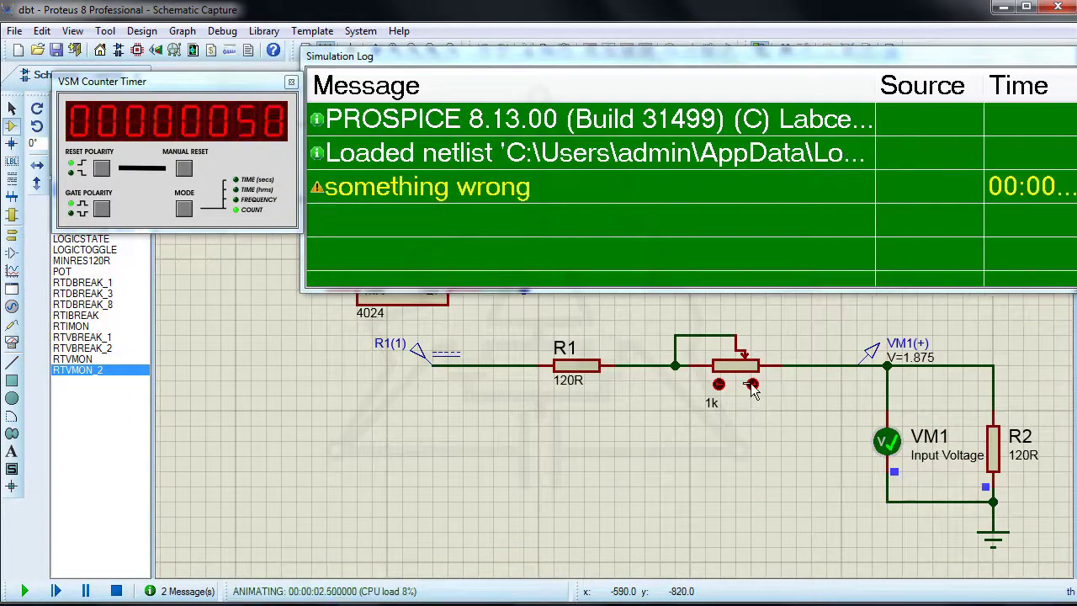
left_click(752, 385)
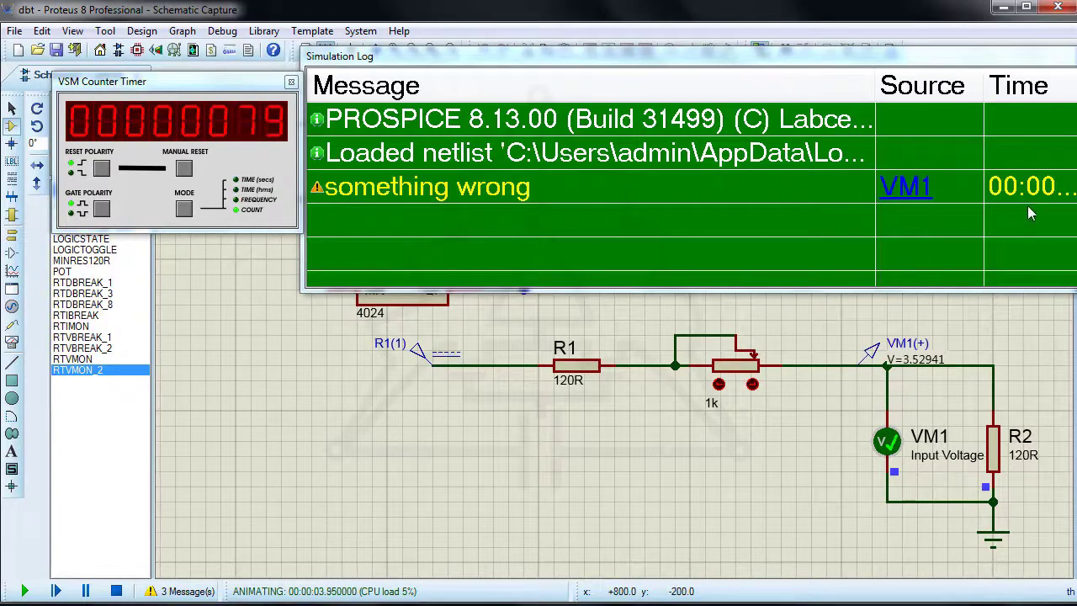
Narrow the log's Message column and widen its Time column to read the VM1 warning entry, and stop the simulation
left_click_drag(875, 85, 787, 108)
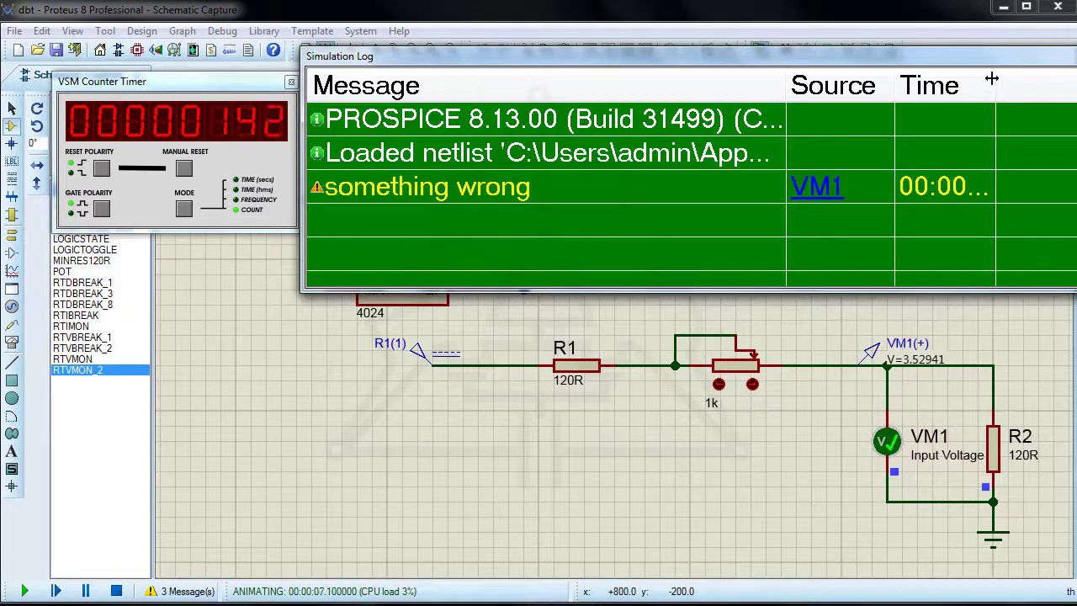
left_click_drag(994, 80, 1074, 82)
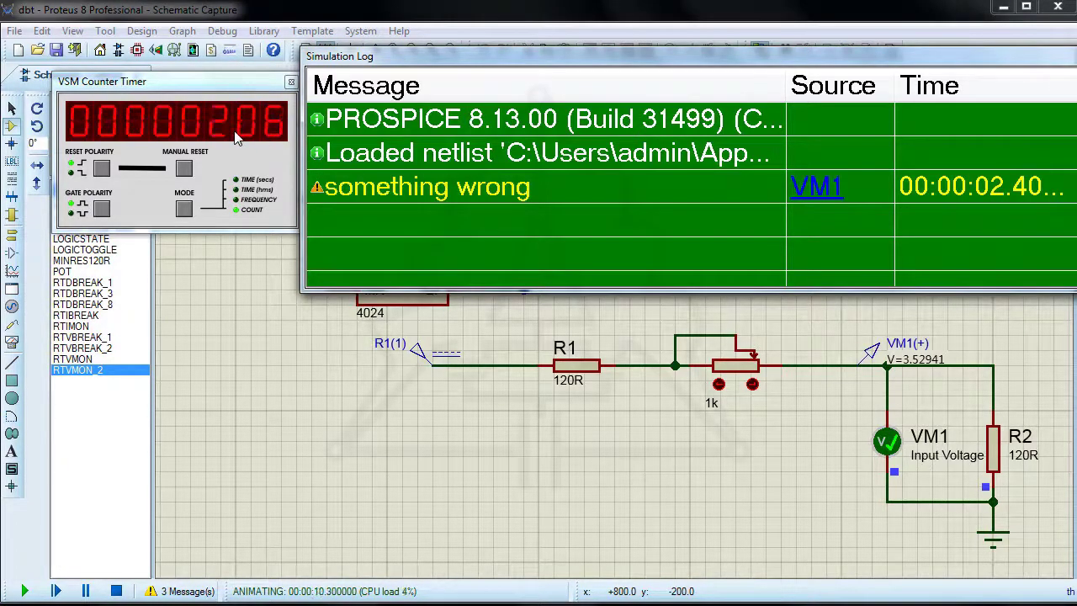
left_click(116, 592)
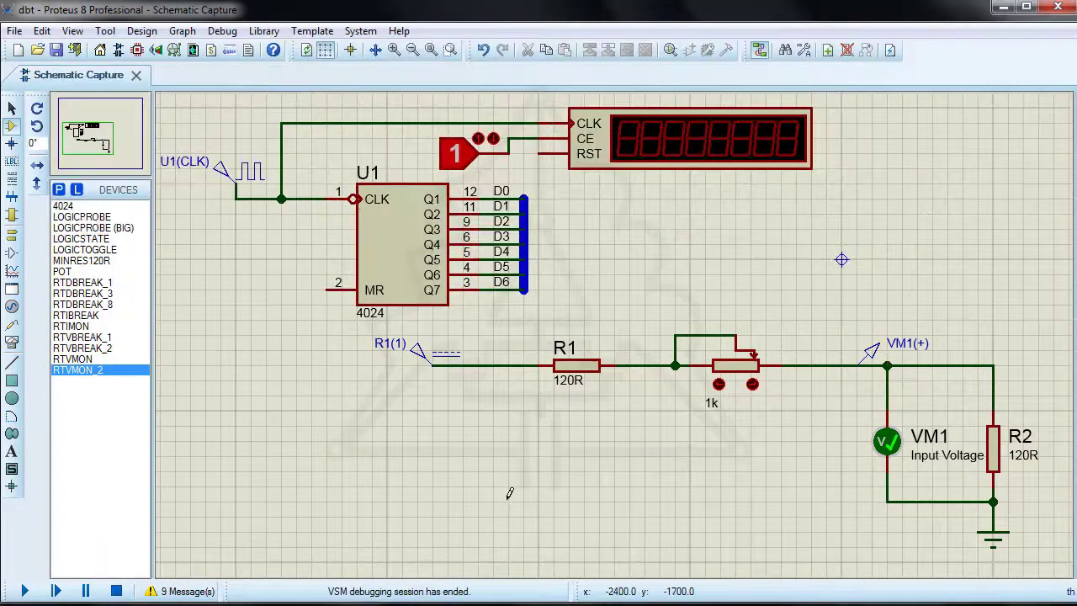
Move the potentiometer wiper back toward R1 and set the VM1 monitor's trigger action to Log
left_click(718, 384)
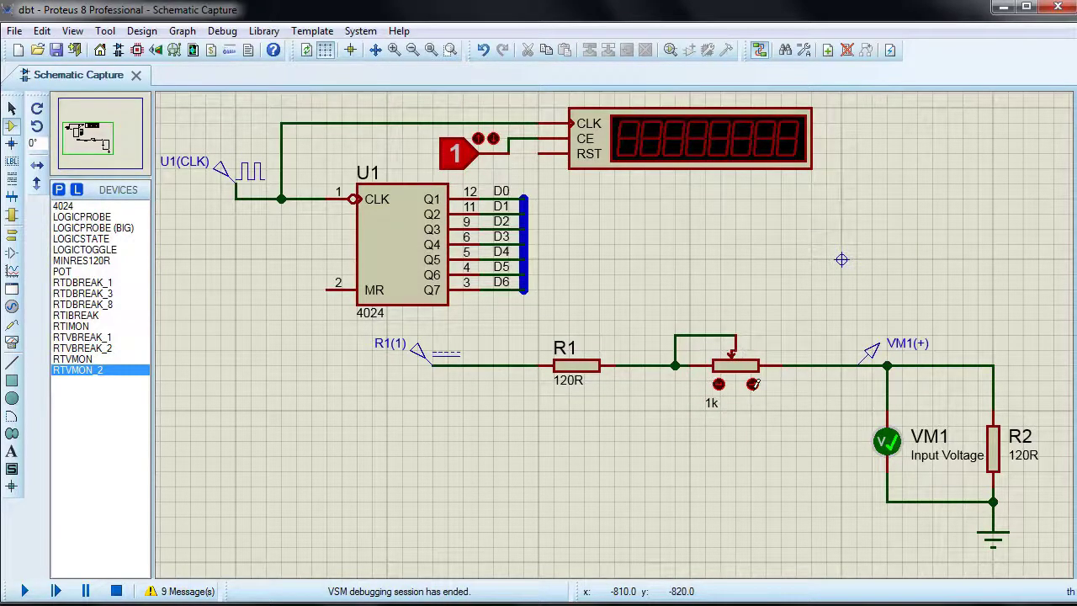
double_click(888, 440)
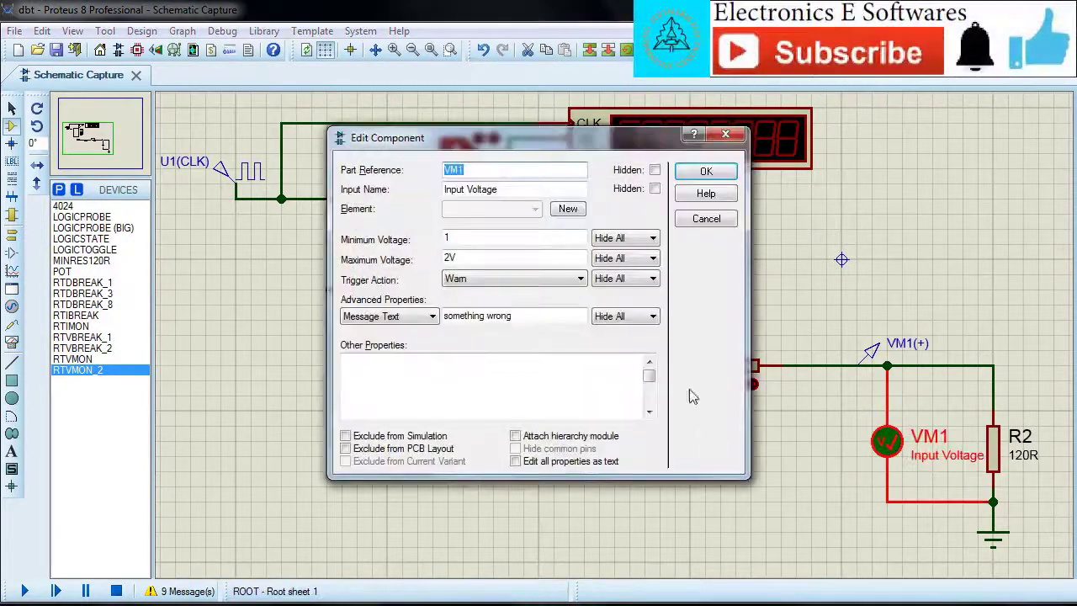
left_click(579, 280)
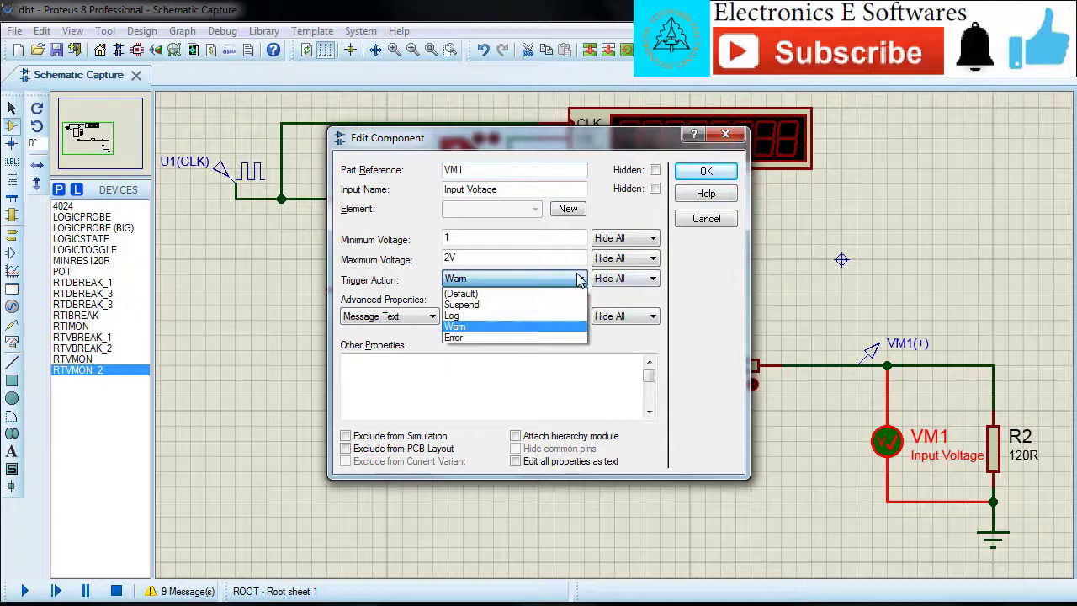
left_click(459, 325)
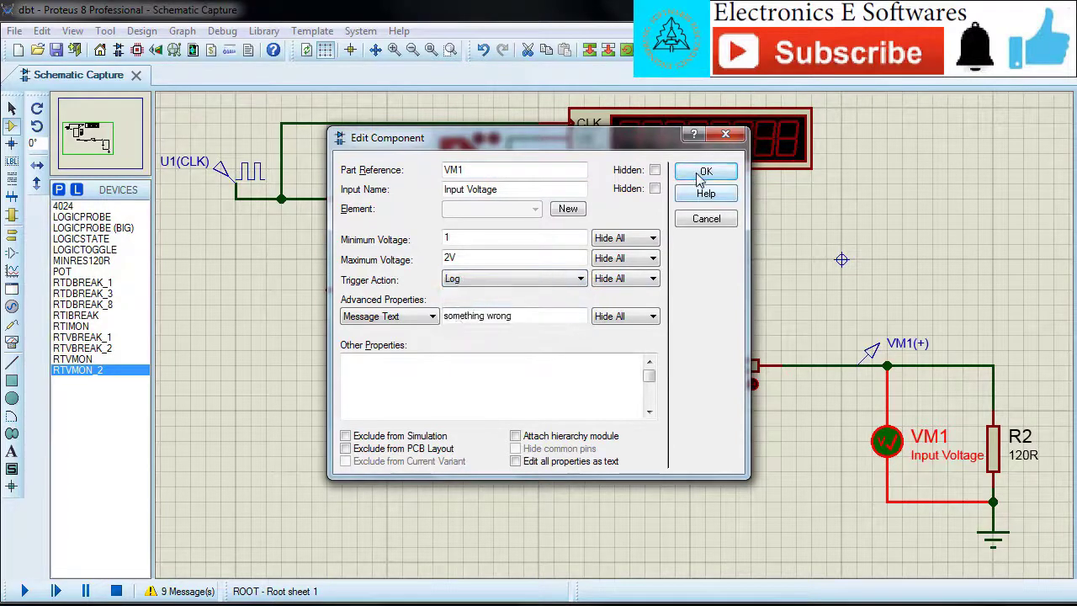
left_click(706, 171)
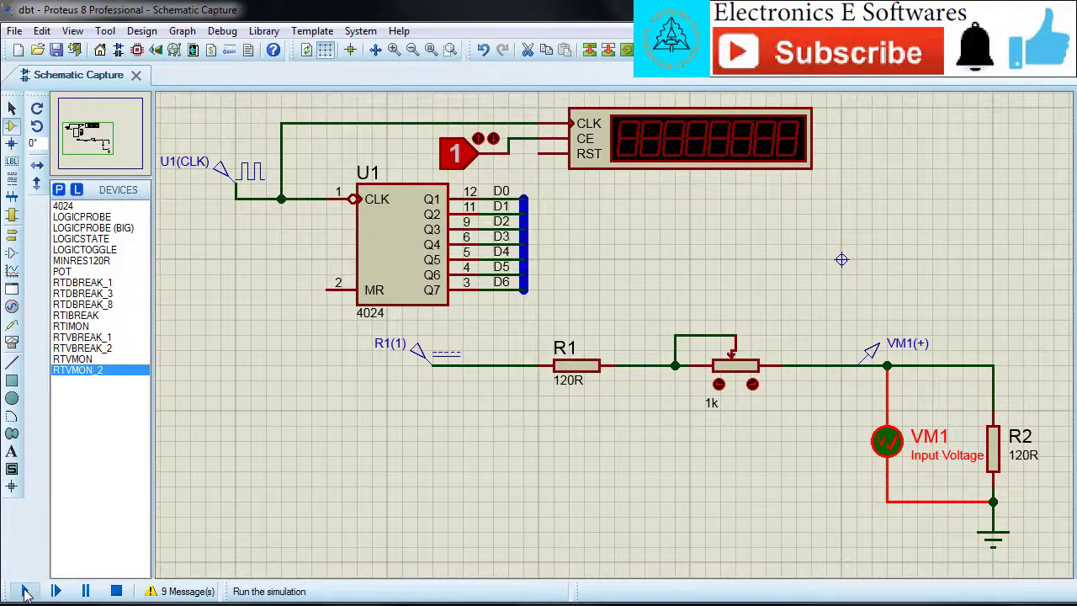
Run the simulation with the Log action and step the wiper toward VM1 until the voltage exceeds the monitor's maximum limit
left_click(25, 592)
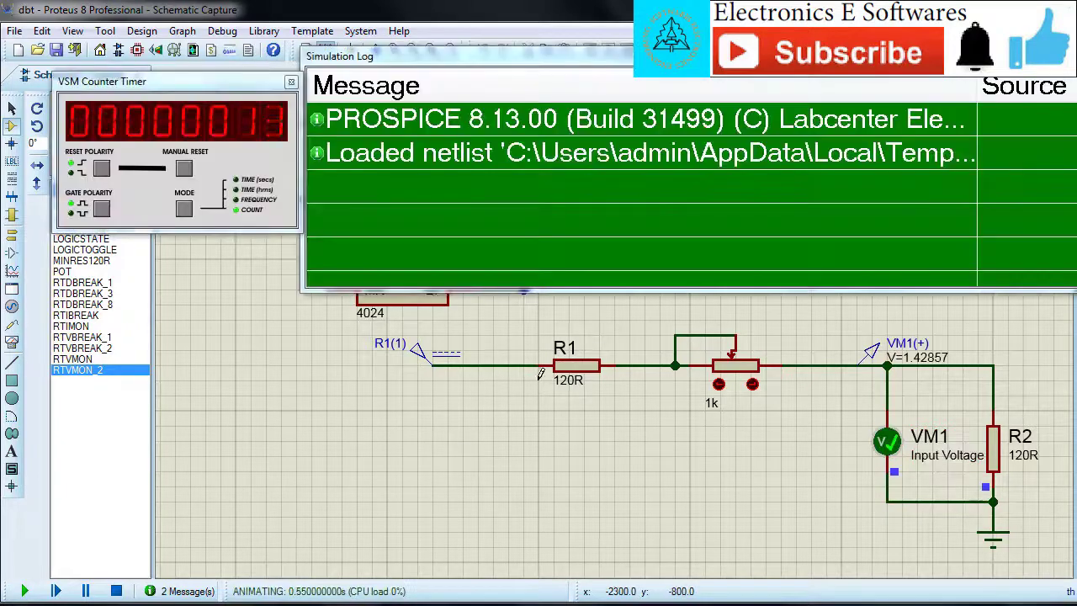
left_click(752, 384)
left_click(753, 384)
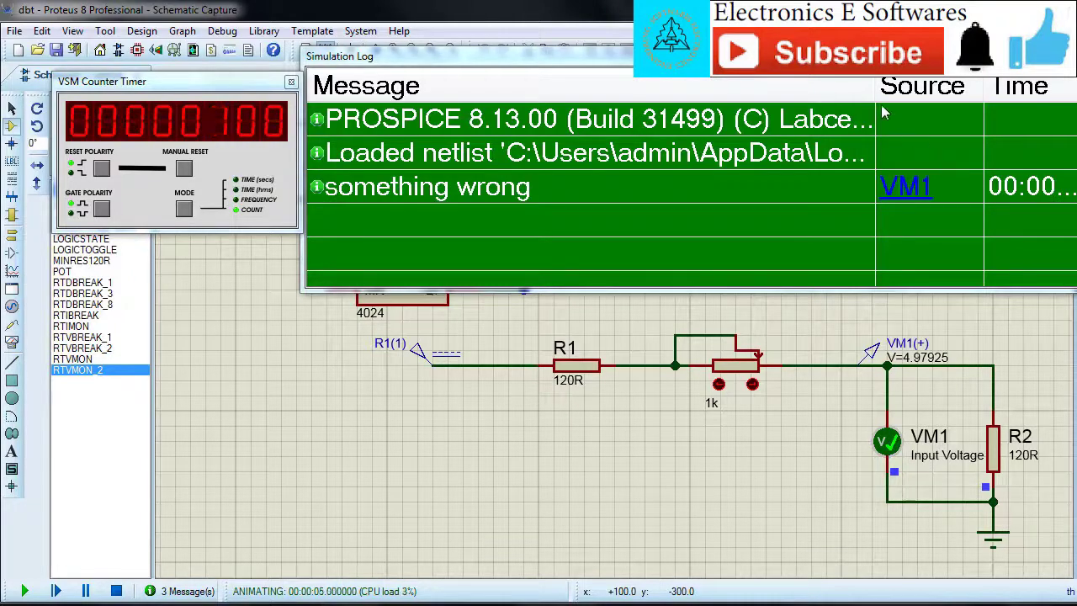
Resize the log's Message and Time columns to read when VM1's message was logged, and stop the simulation
left_click_drag(876, 88, 767, 124)
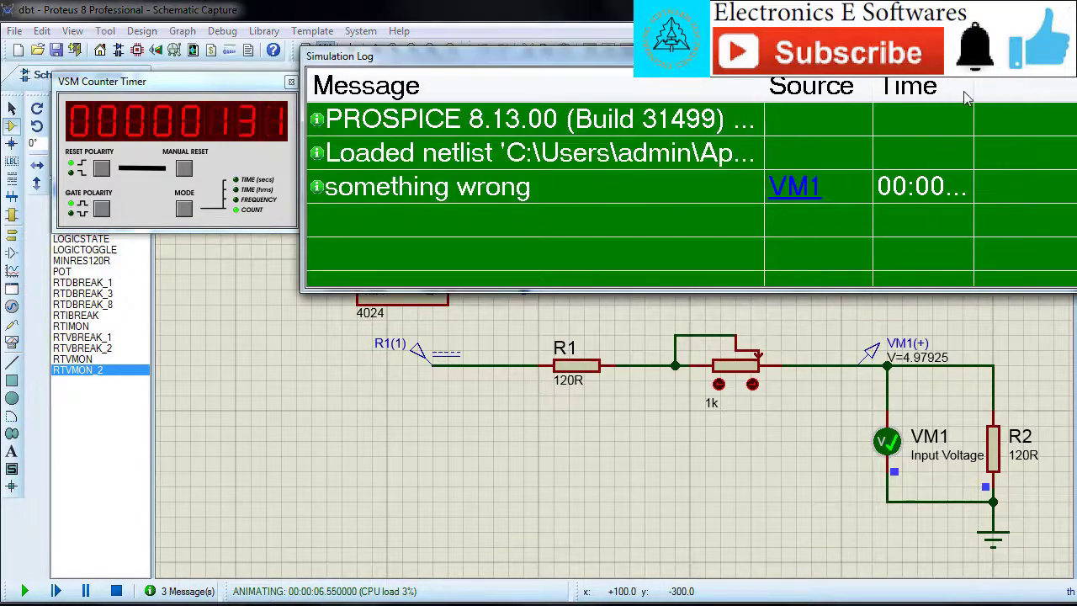
left_click_drag(972, 90, 1063, 91)
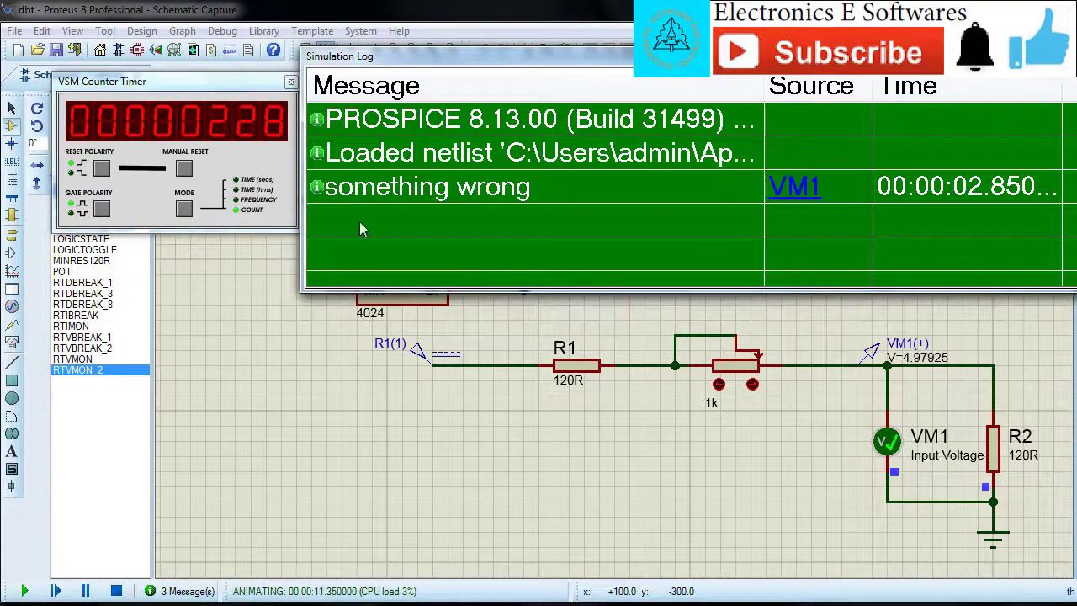
left_click(116, 591)
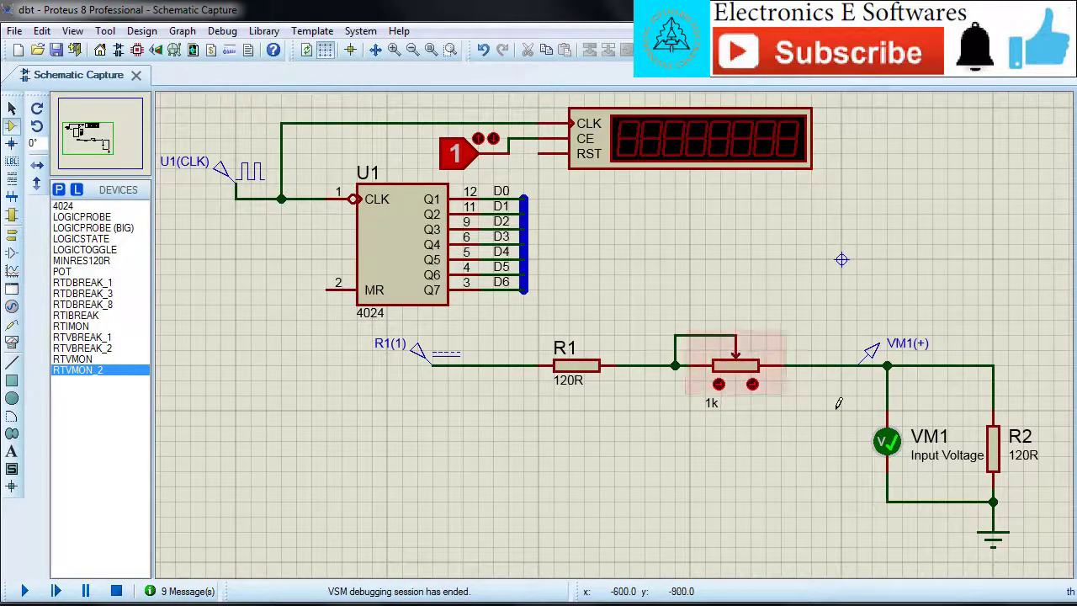
Set the trigger action of the VM1 voltage monitor to Suspend
double_click(886, 440)
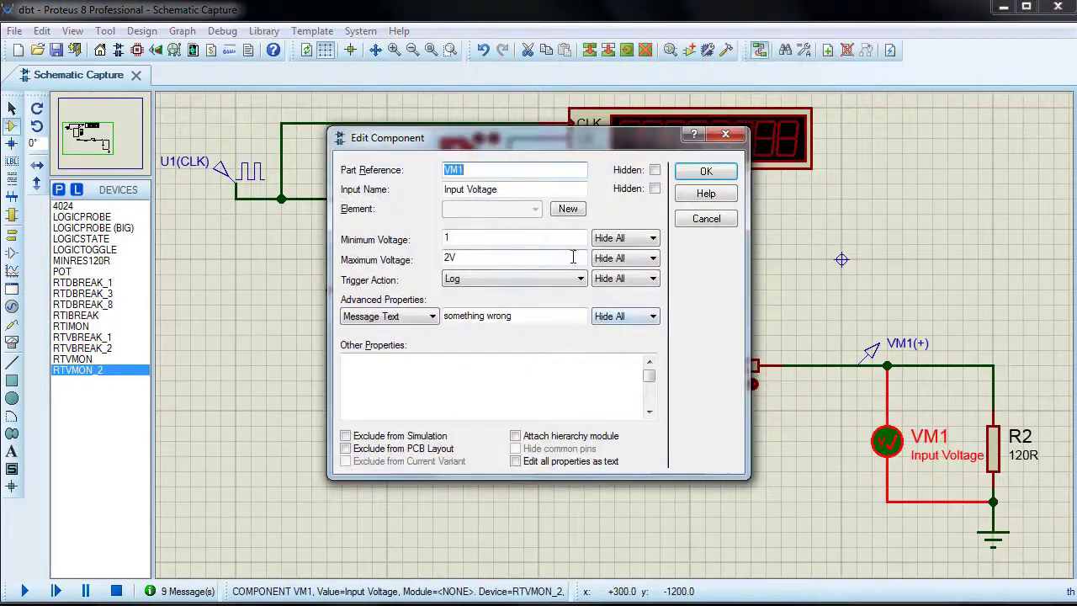
left_click(588, 284)
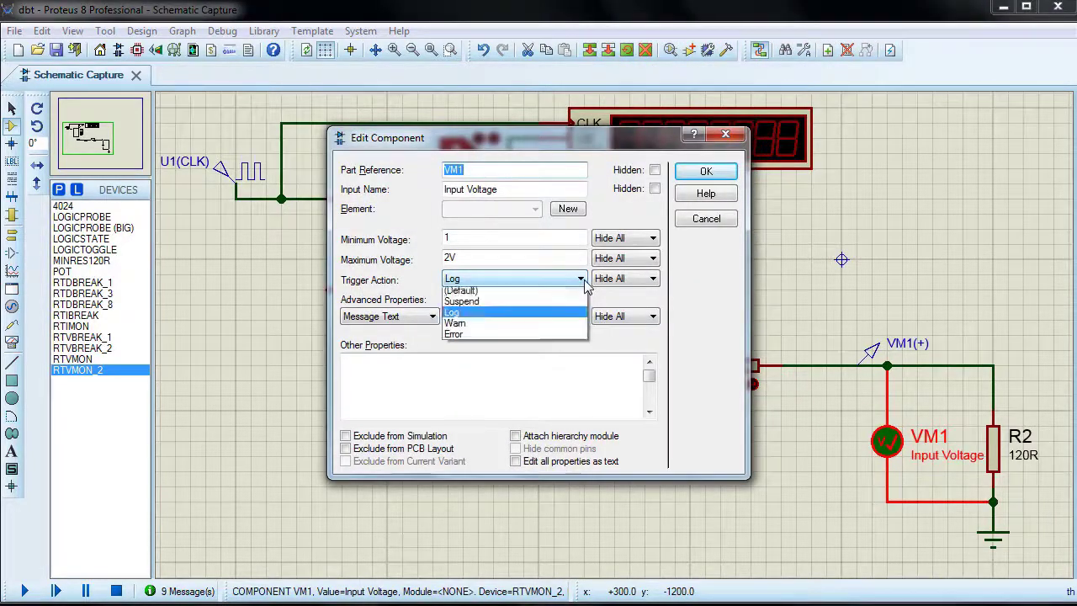
left_click(466, 307)
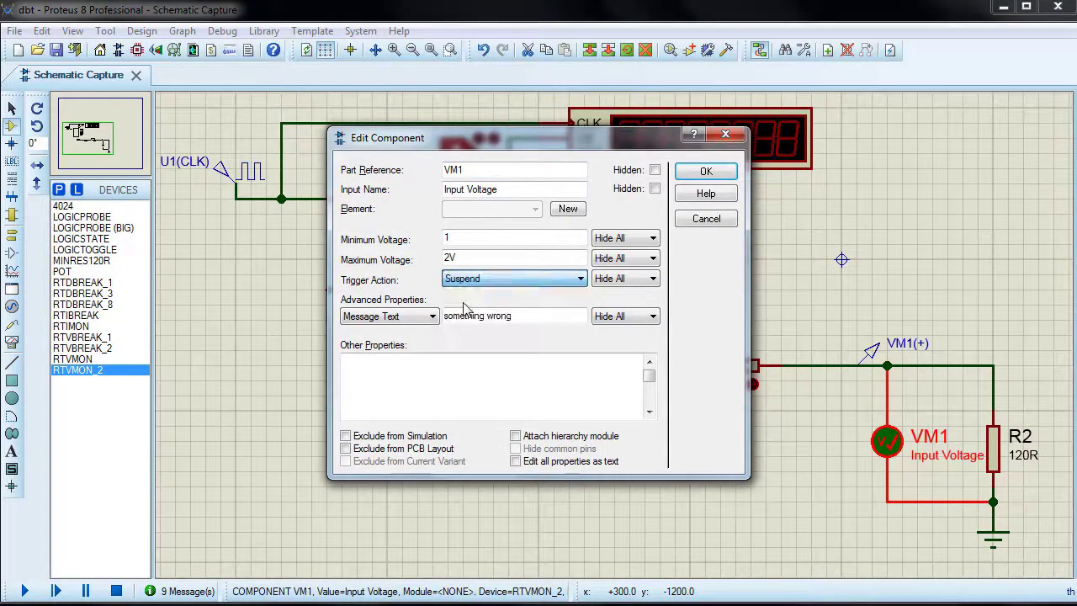
left_click(699, 173)
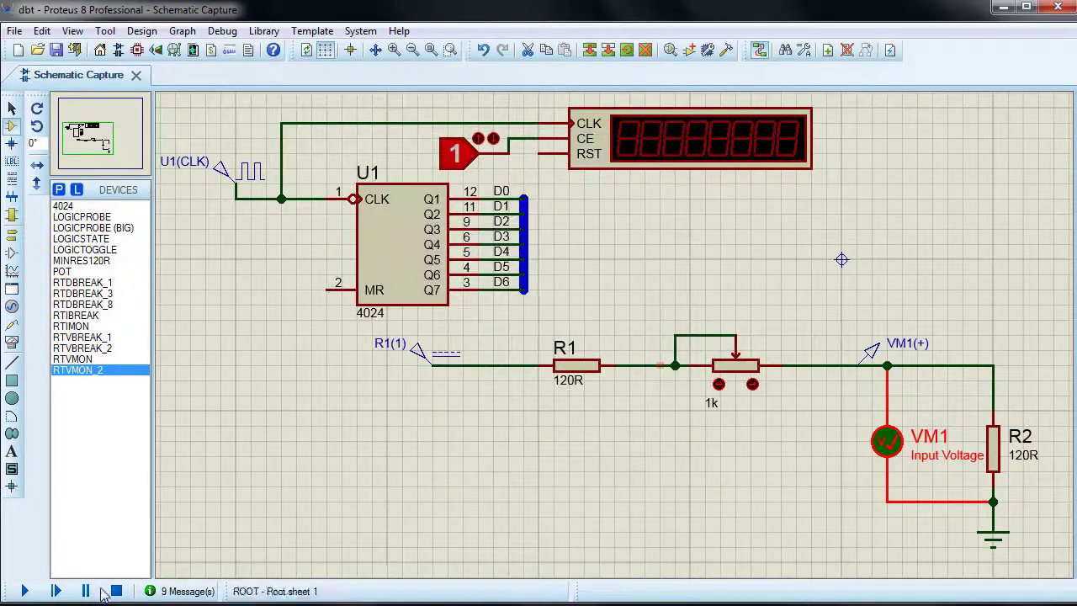
Run the simulation and step the potentiometer wiper toward VM1 until the monitor suspends the run
left_click(26, 591)
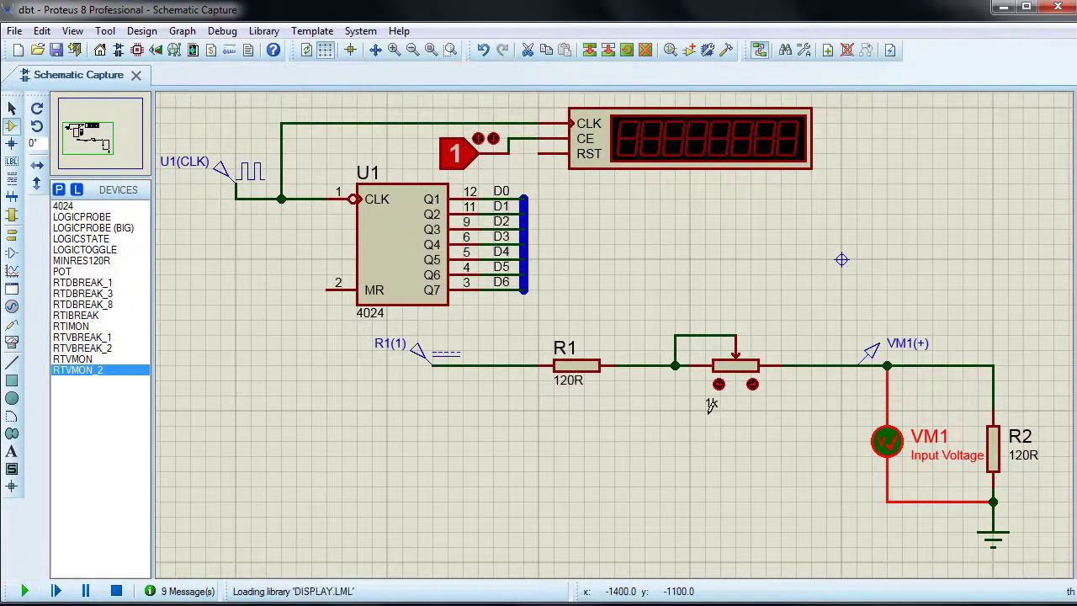
left_click(754, 386)
left_click(754, 386)
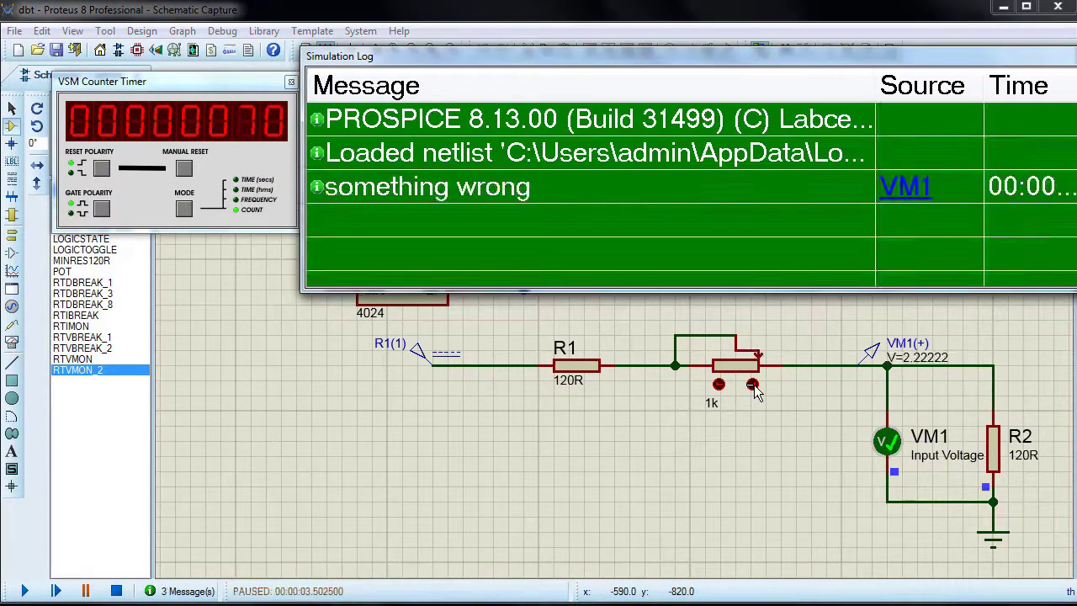
Narrow the log's Message column and widen its Time column to read when the suspension was triggered, and stop the simulation
left_click_drag(877, 92, 754, 125)
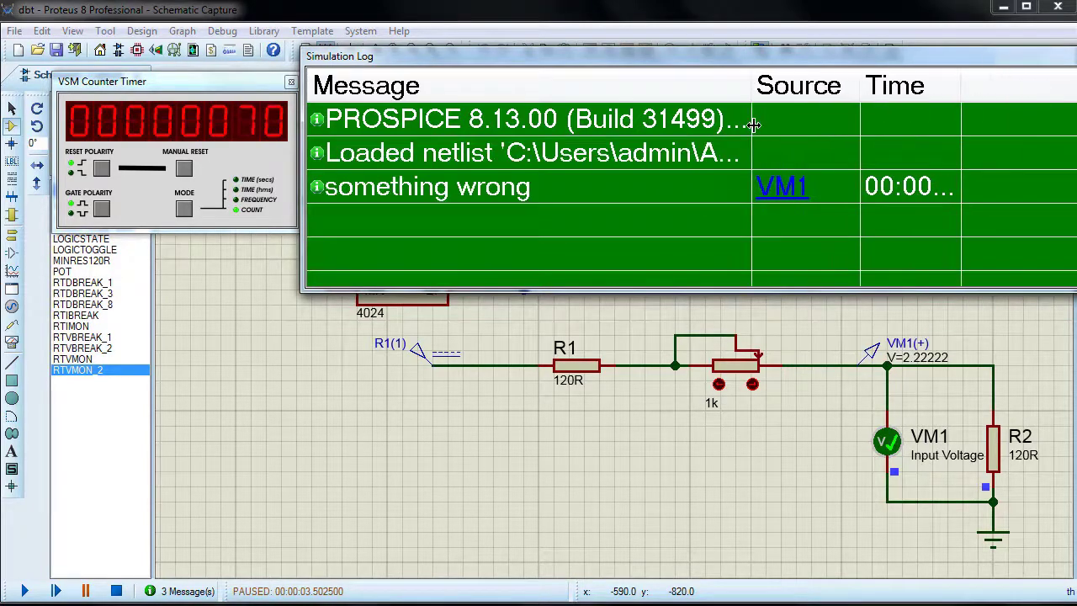
left_click_drag(961, 94, 1075, 97)
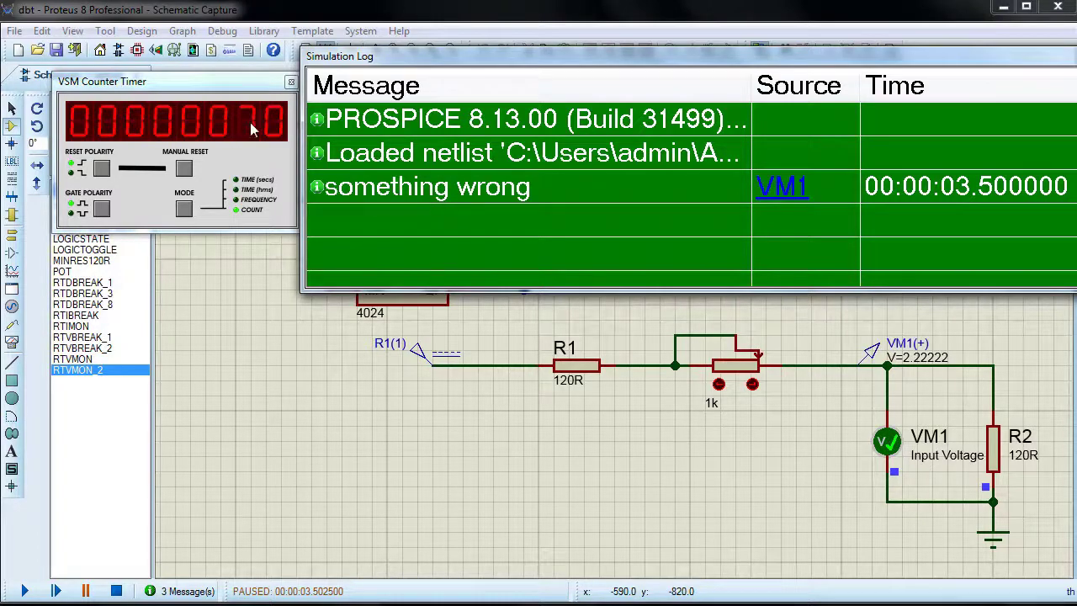
left_click(117, 591)
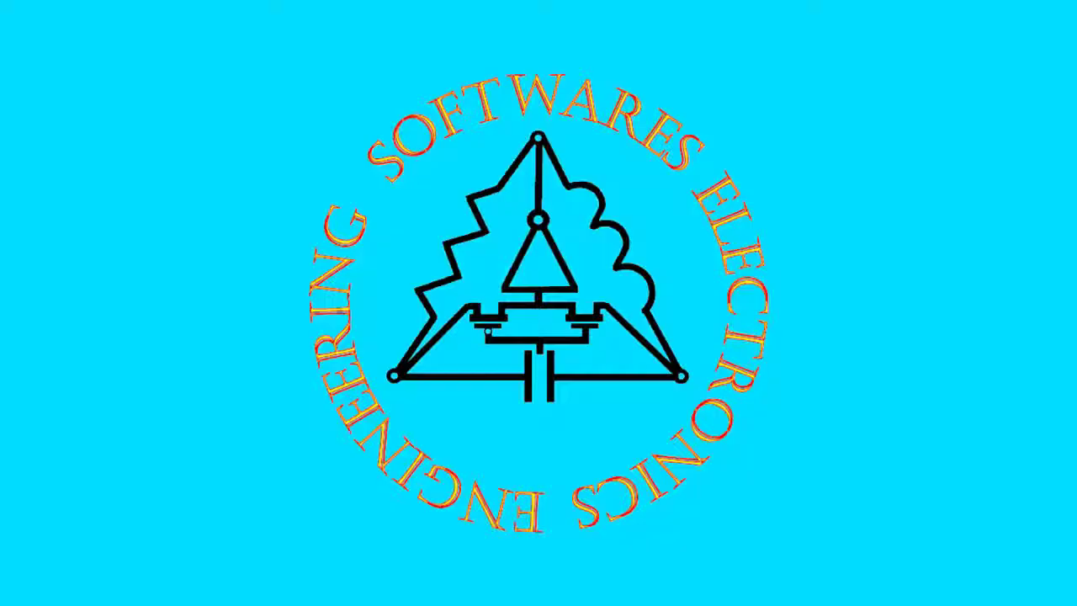